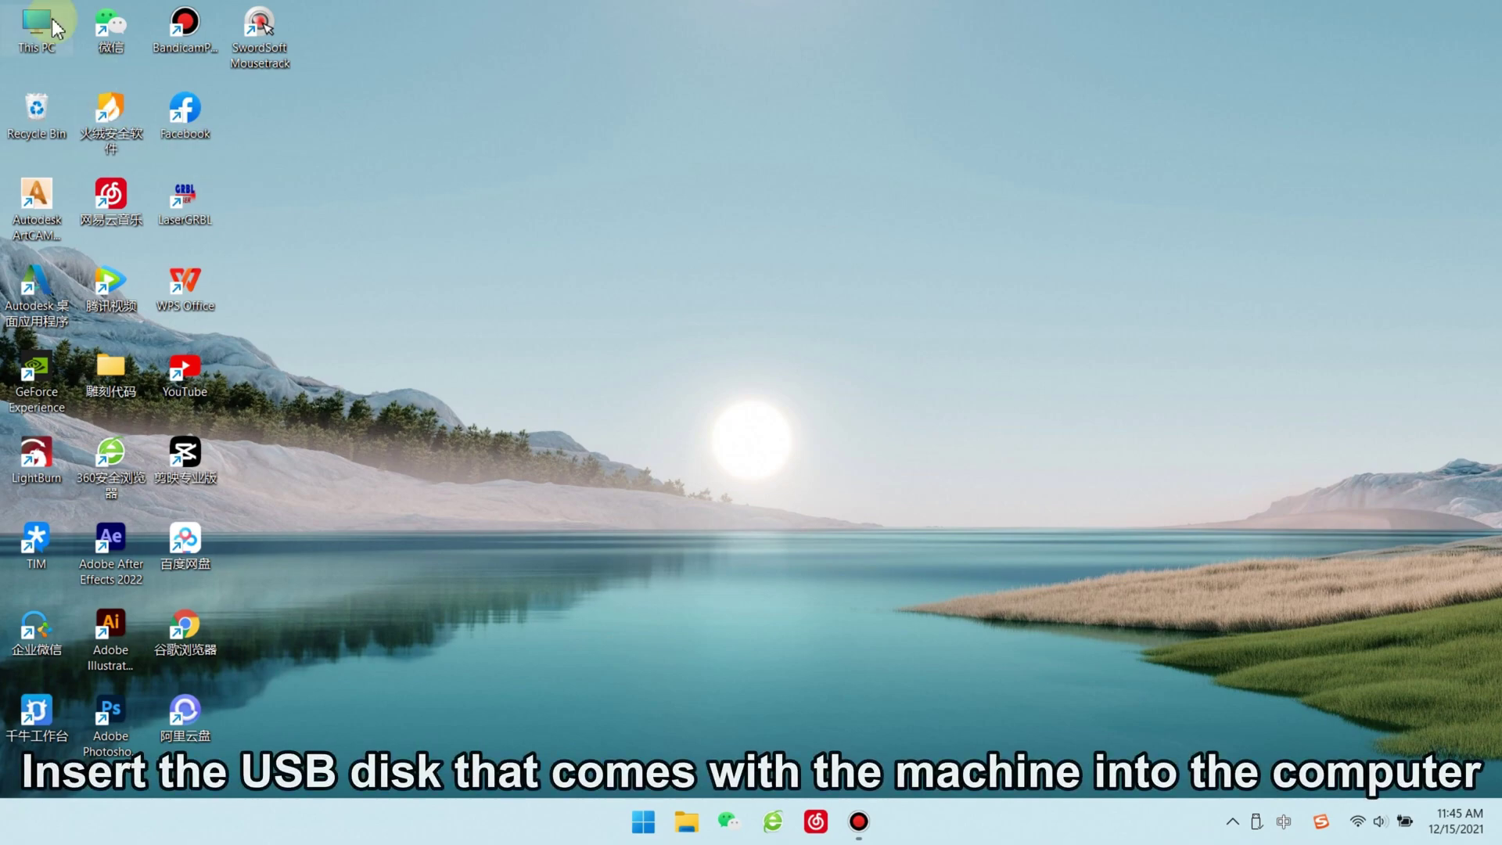
- Copy 4540 Laser Engraving Machine.rar from USB Drive (F:) to the desktop and close the drive window
right_click(47, 25)
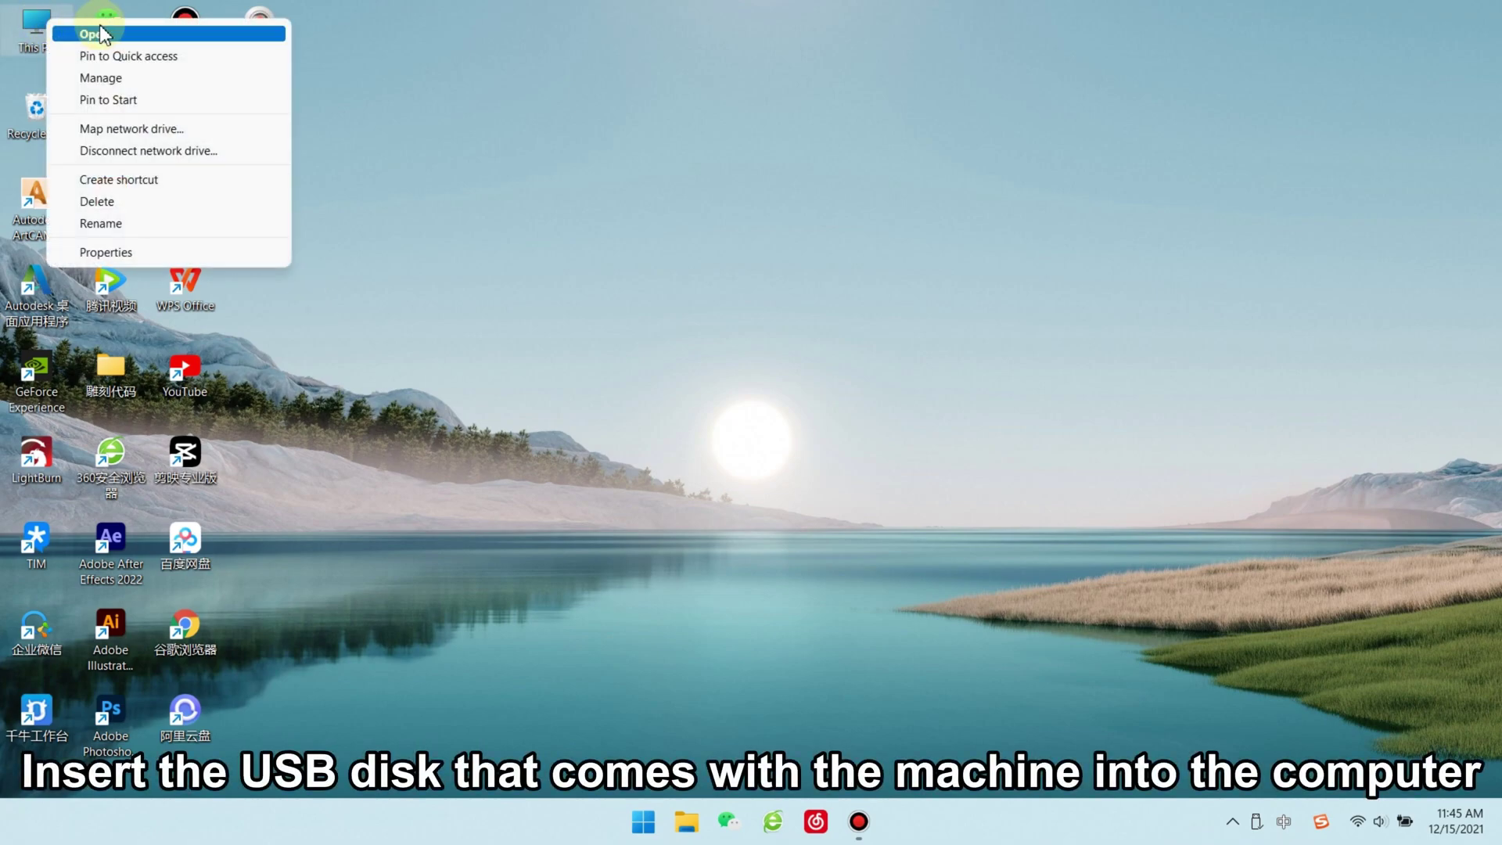
click(122, 35)
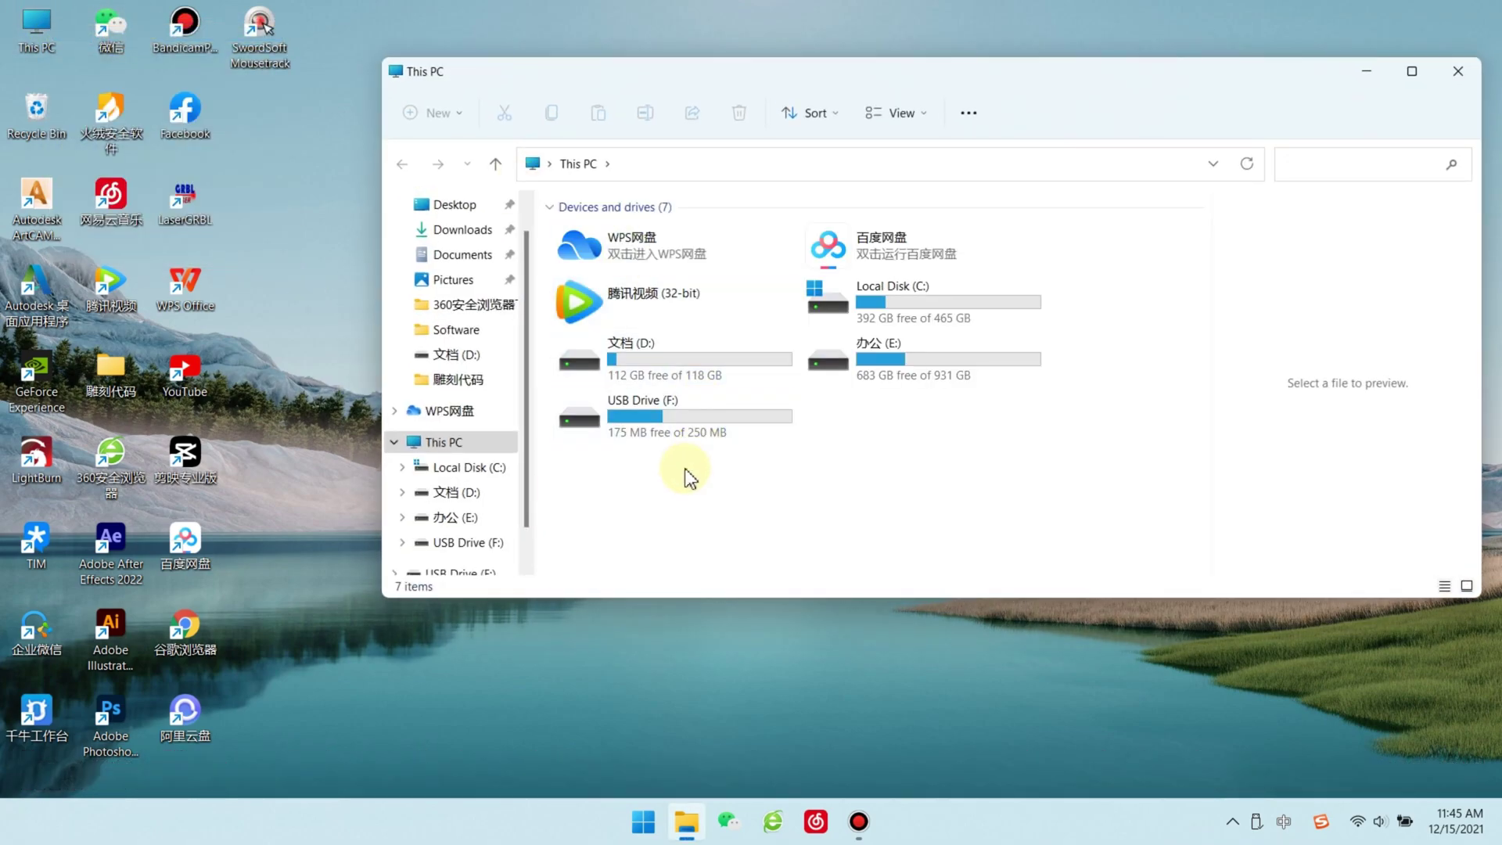
click(727, 428)
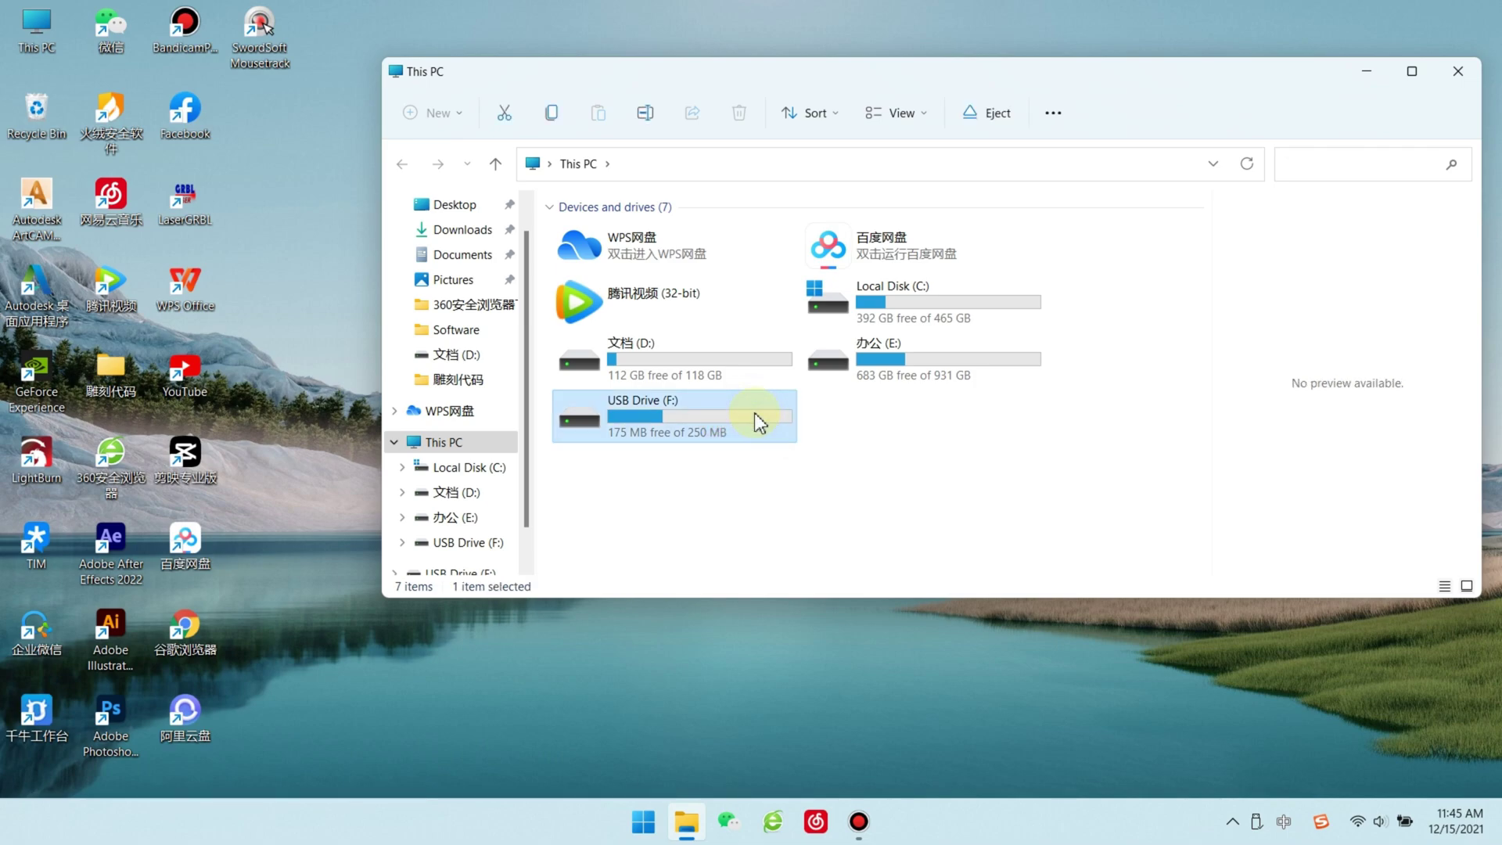
right_click(754, 412)
click(827, 472)
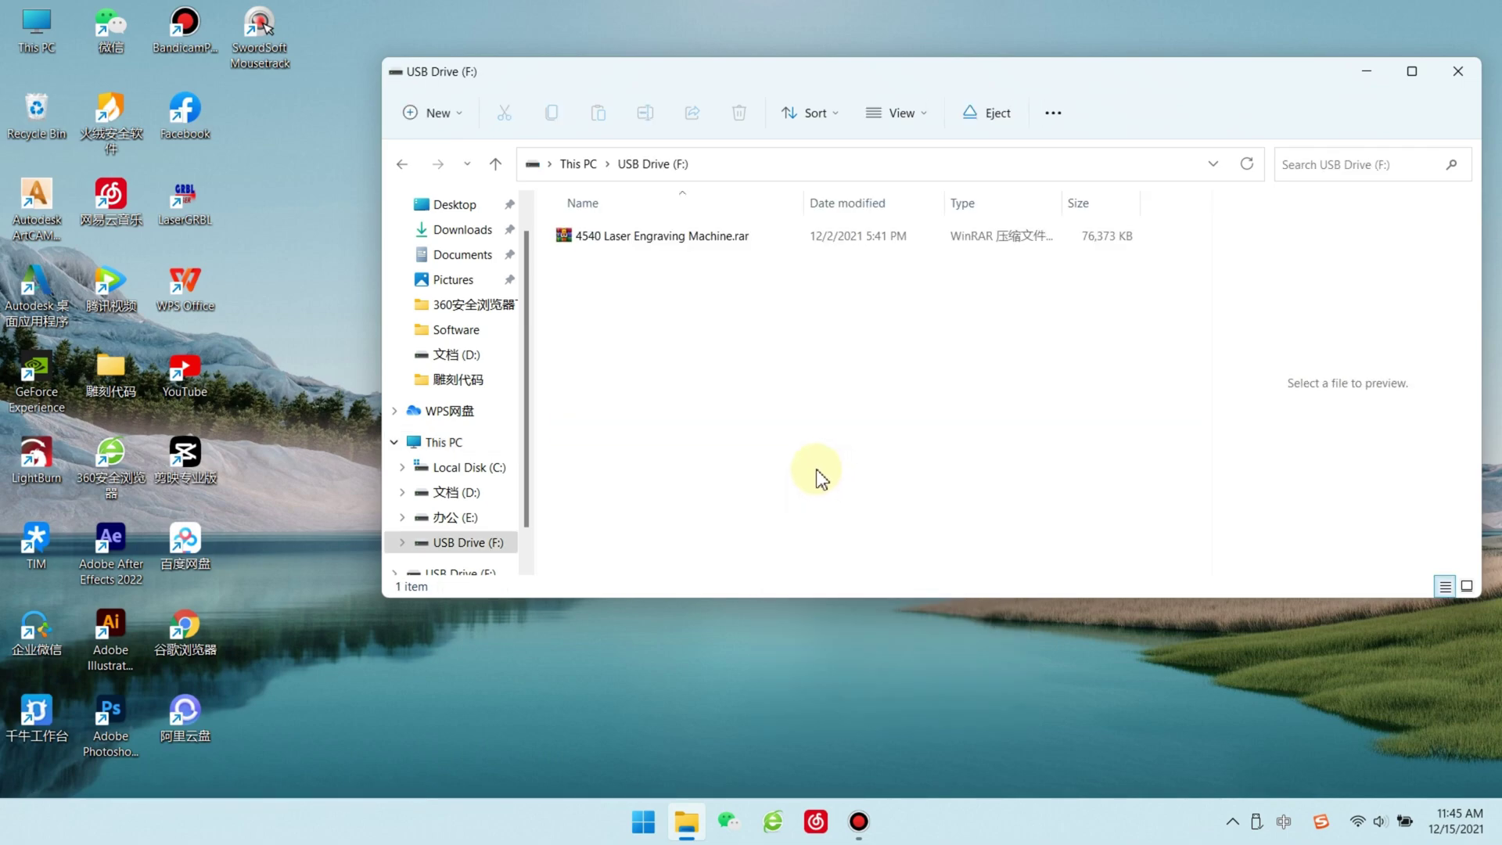
click(704, 238)
drag(660, 241, 292, 206)
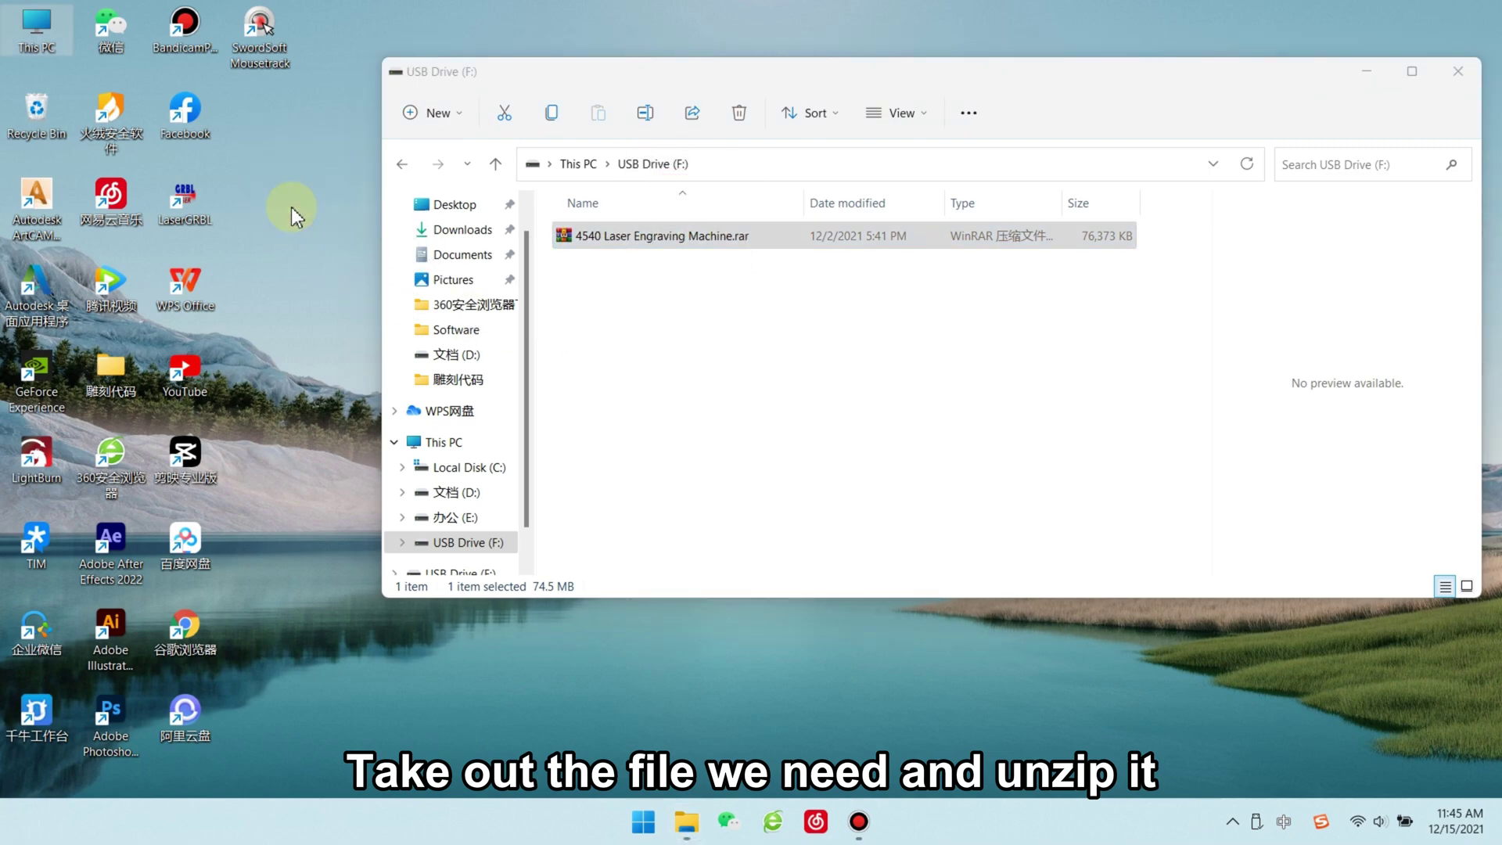
click(1458, 71)
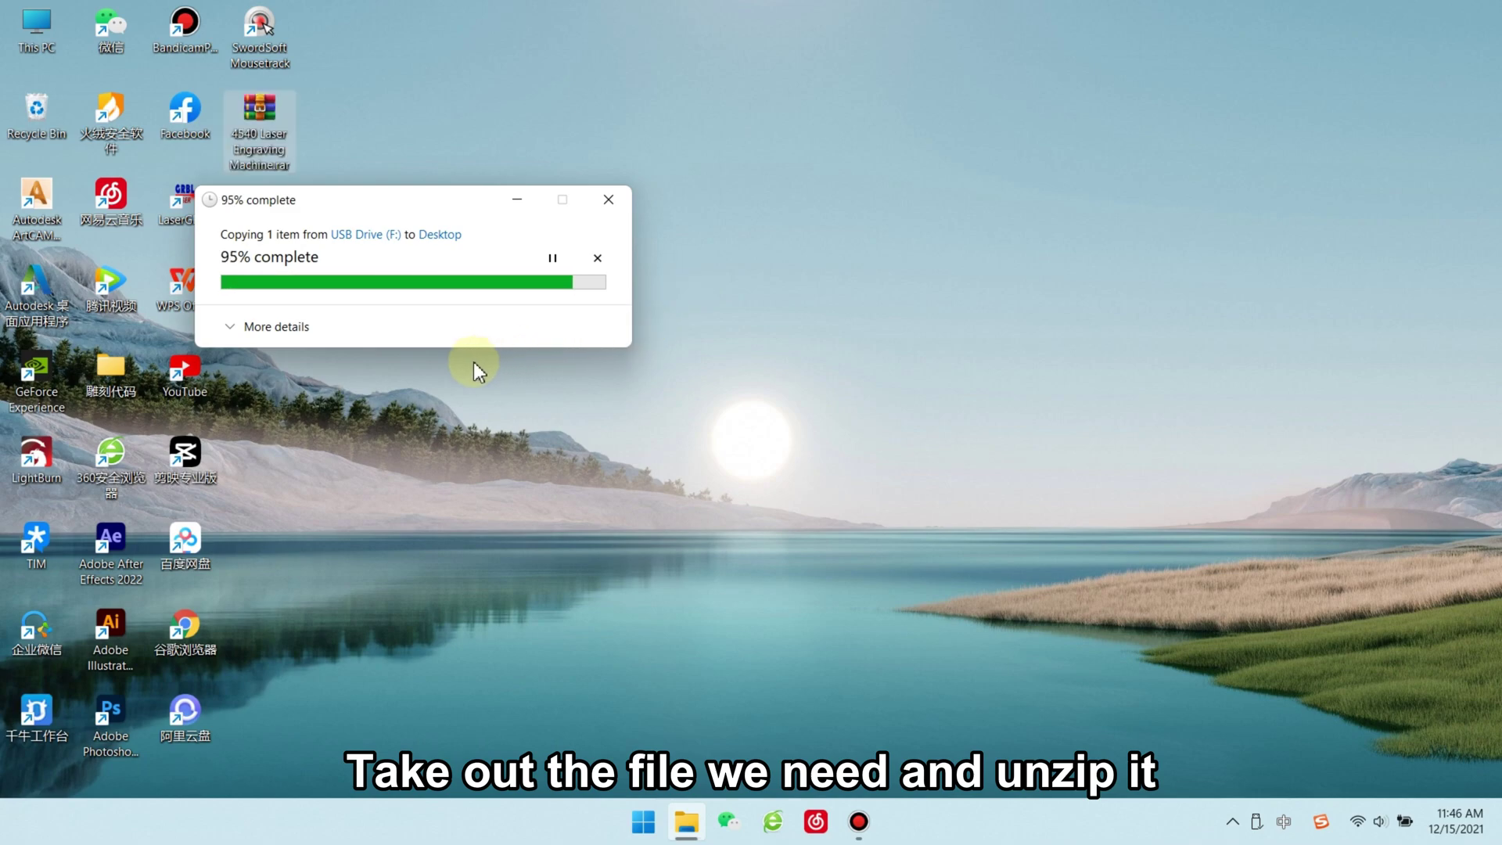
- Extract the 4540 Laser Engraving Machine archive with WinRAR into a folder of the same name on the desktop
right_click(272, 106)
mouse_move(470, 367)
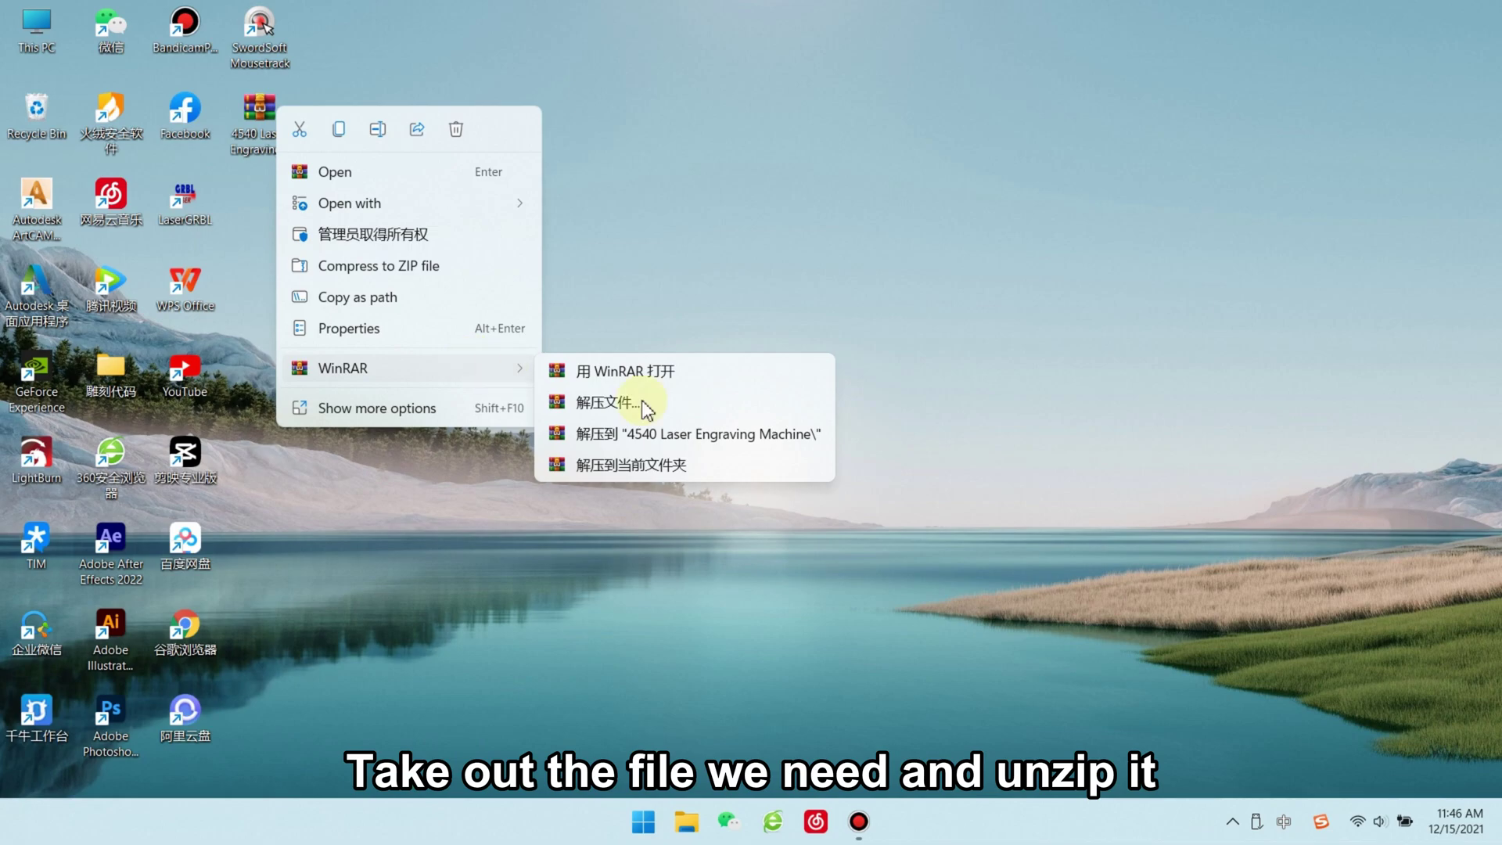
click(677, 407)
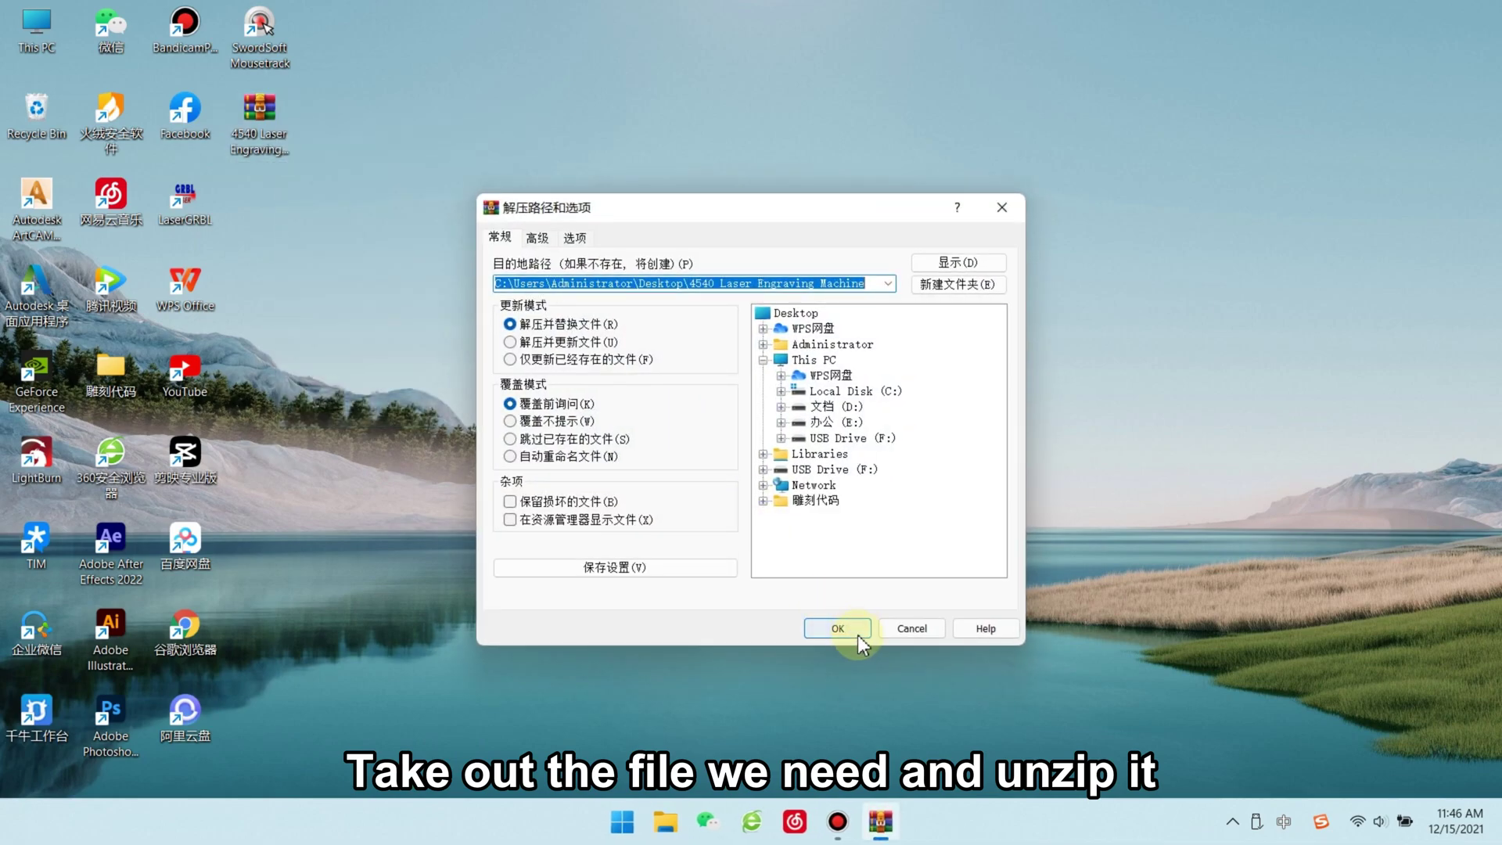
click(860, 625)
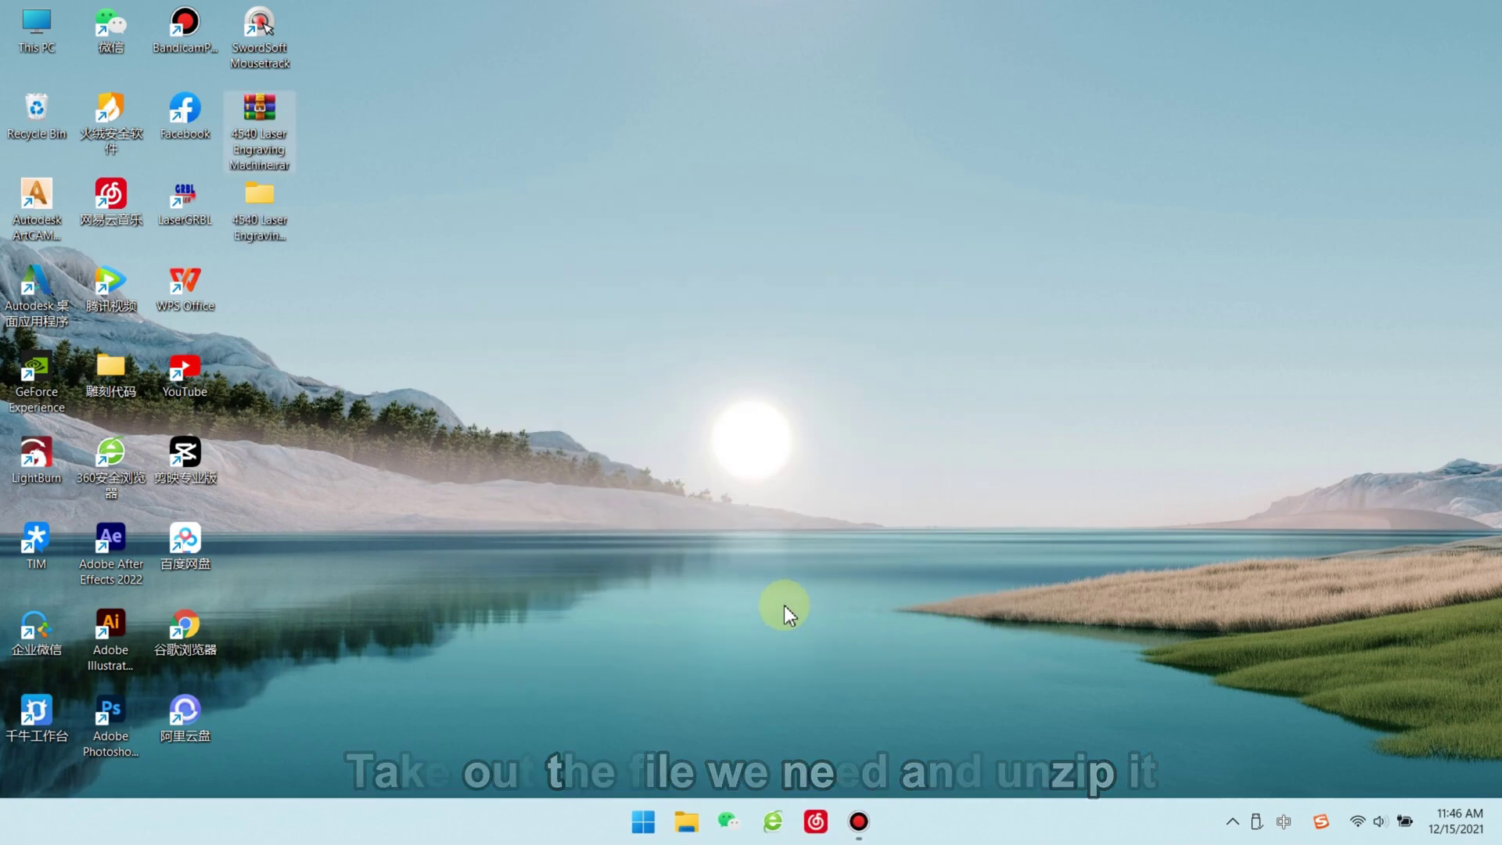
- Open the extracted 4540 Laser Engraving Machine folder and the folder of the same name inside it
right_click(275, 200)
click(395, 267)
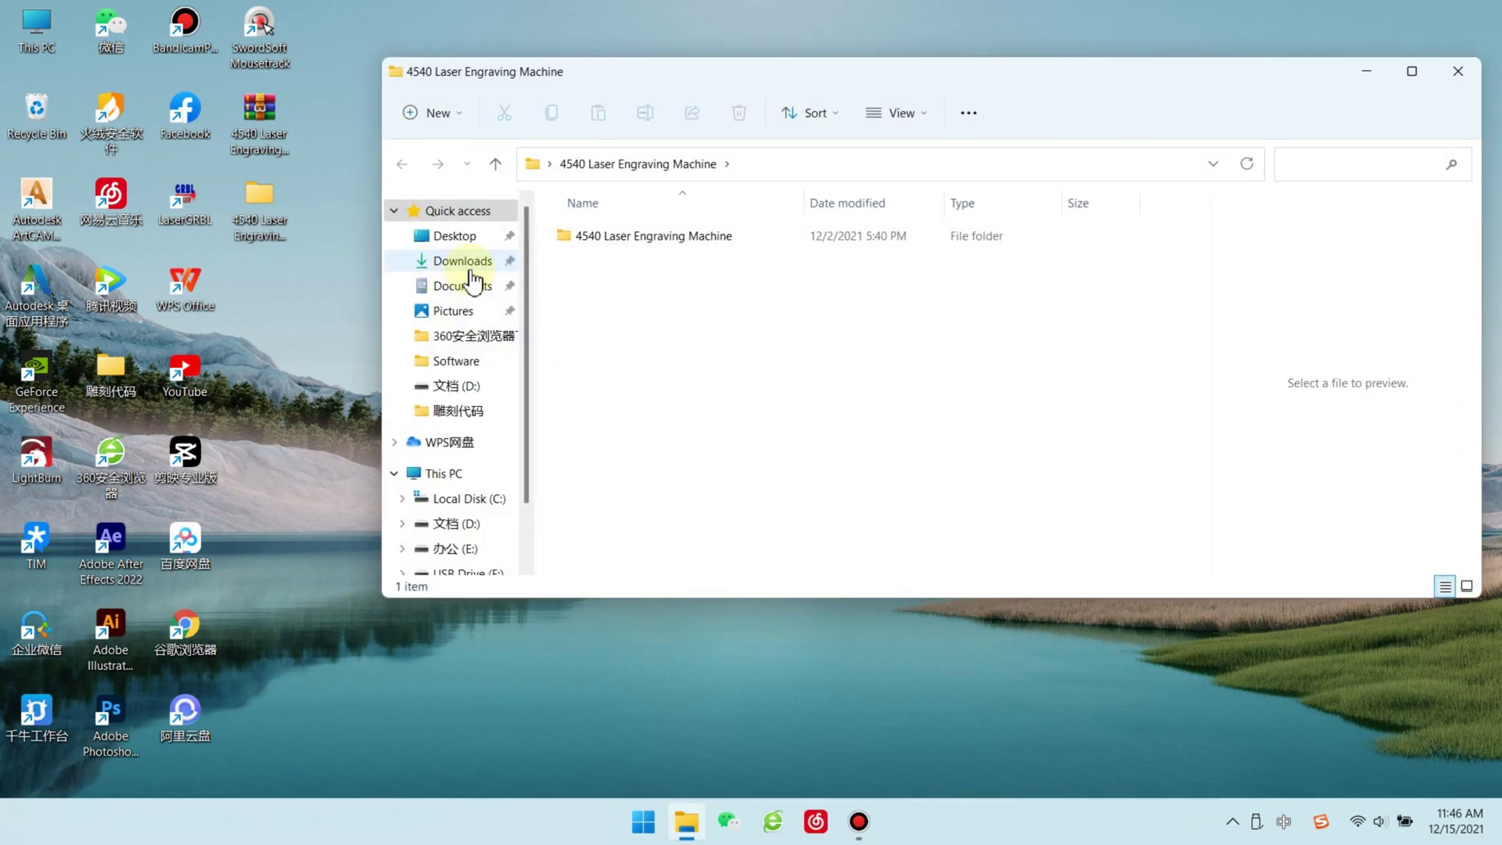
click(765, 243)
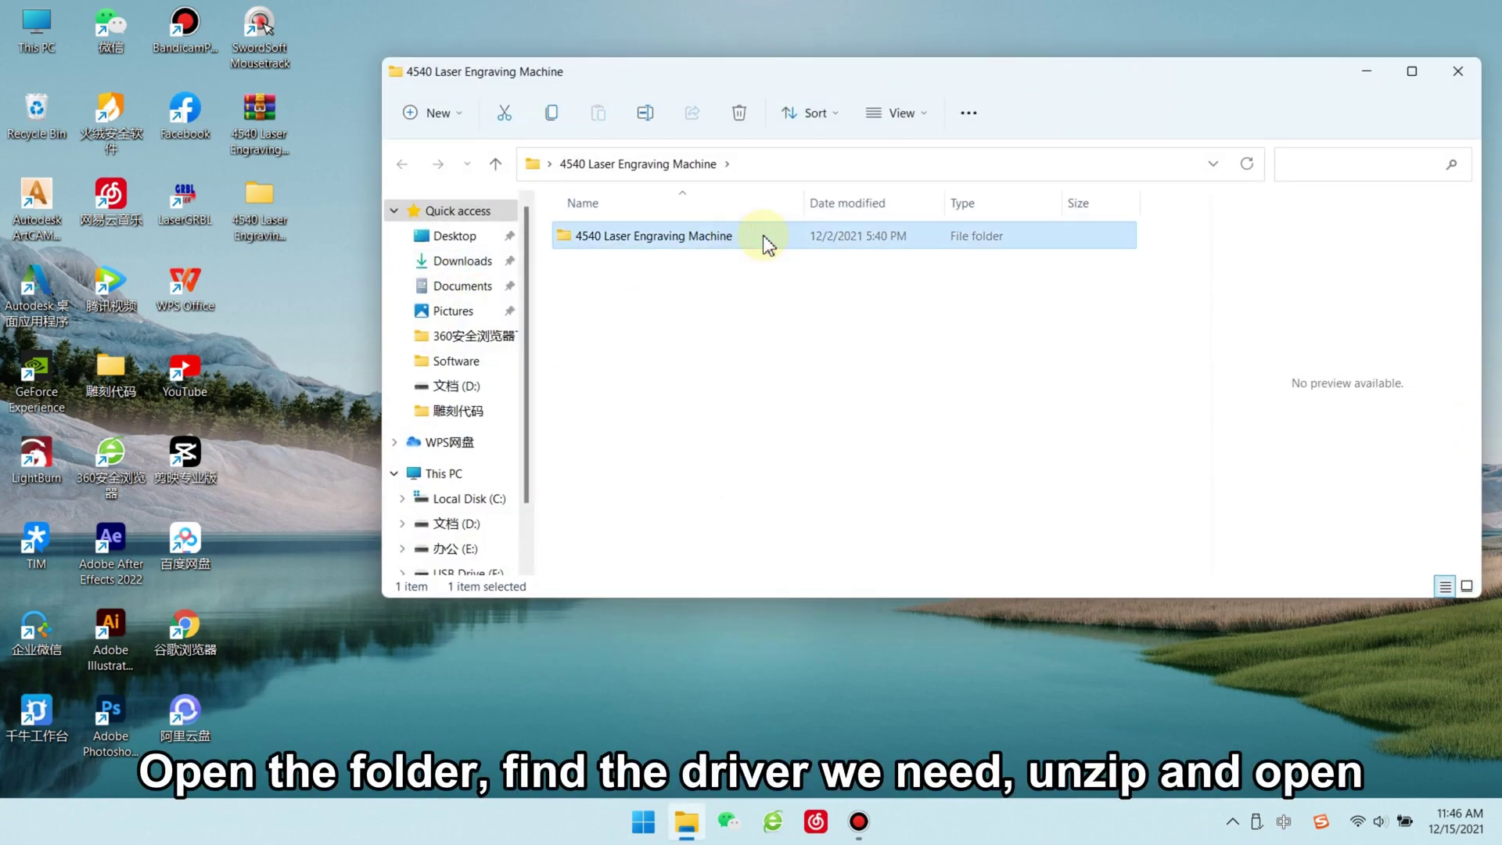
right_click(765, 243)
click(823, 298)
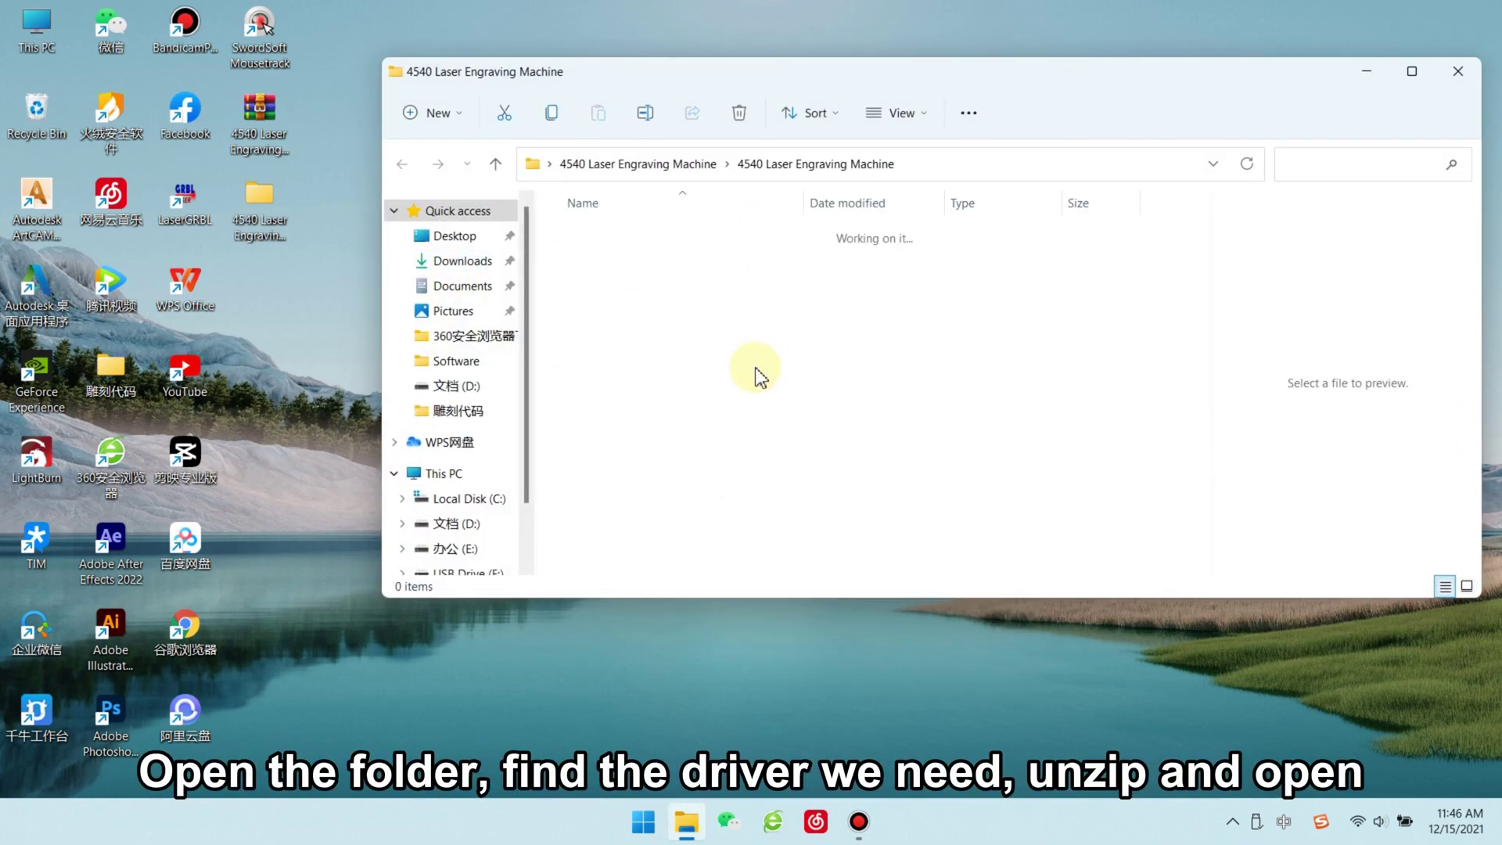
- Extract the driver archive 驱动en.stsw-stm32102.zip with WinRAR into its own folder in the current location
click(721, 556)
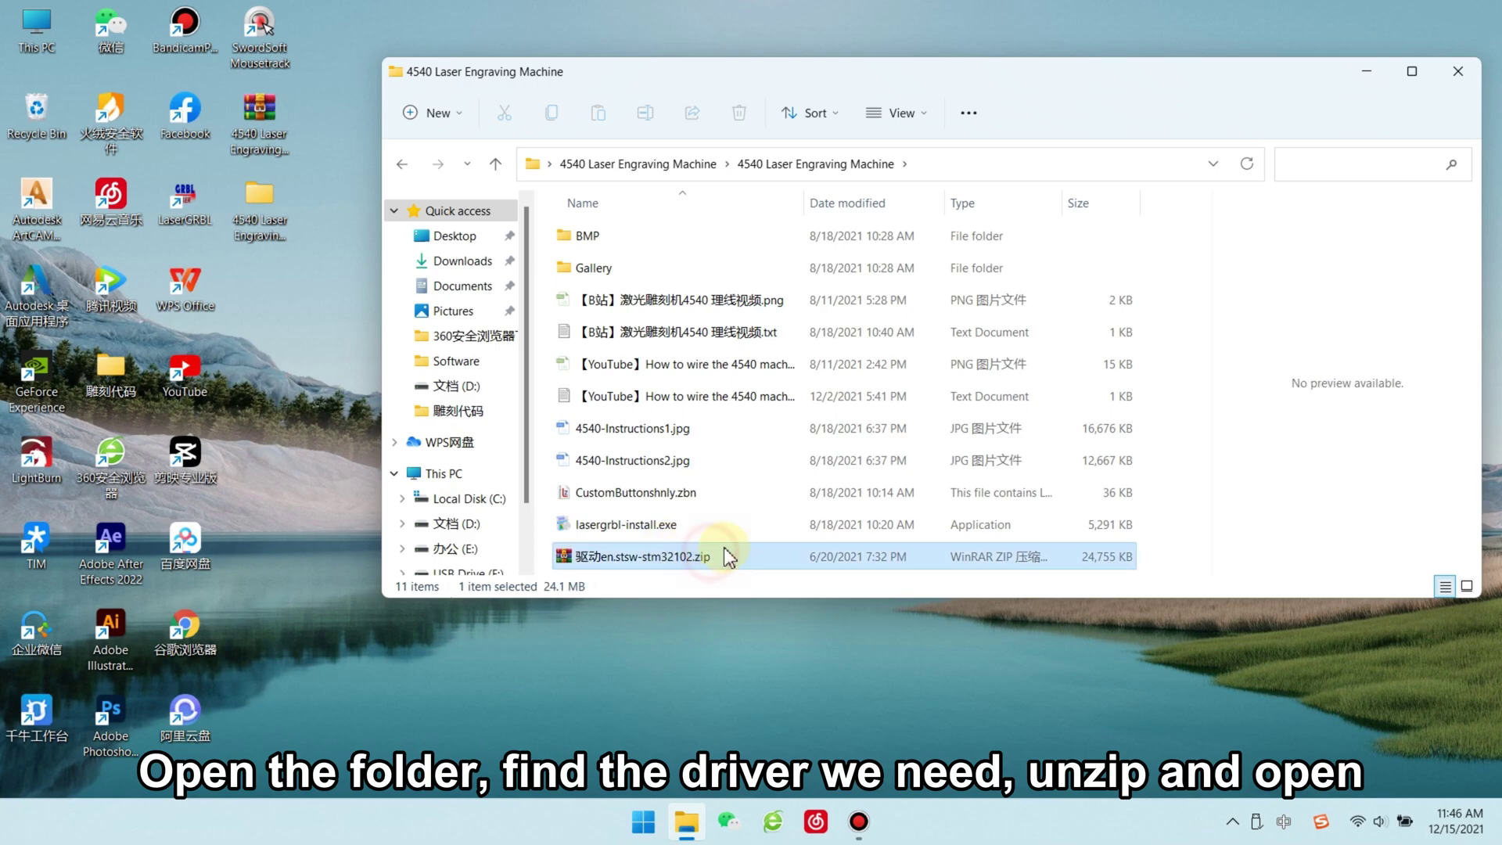
right_click(727, 556)
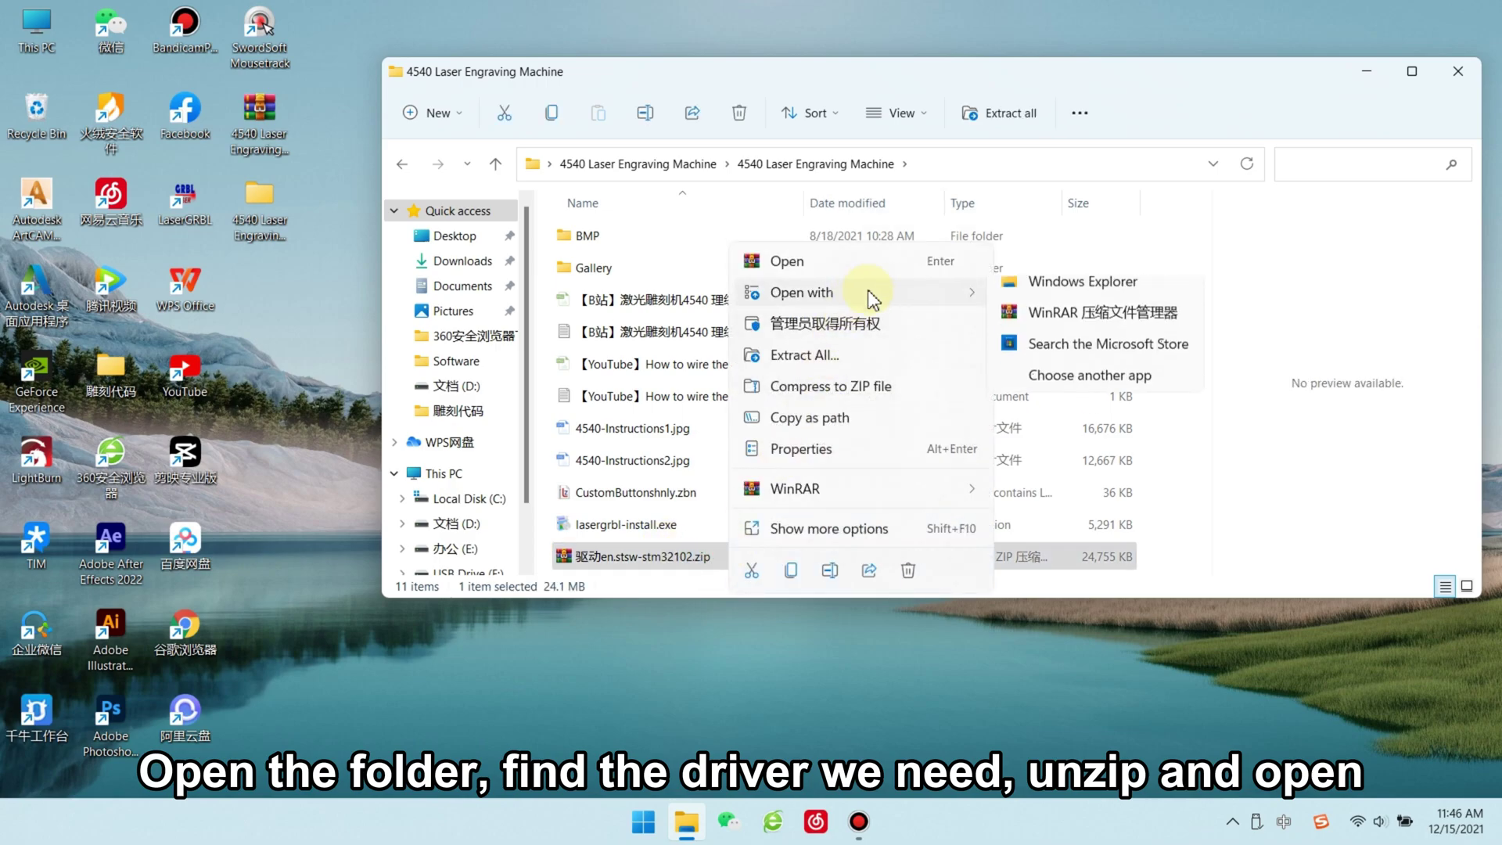
mouse_move(958, 491)
click(1089, 518)
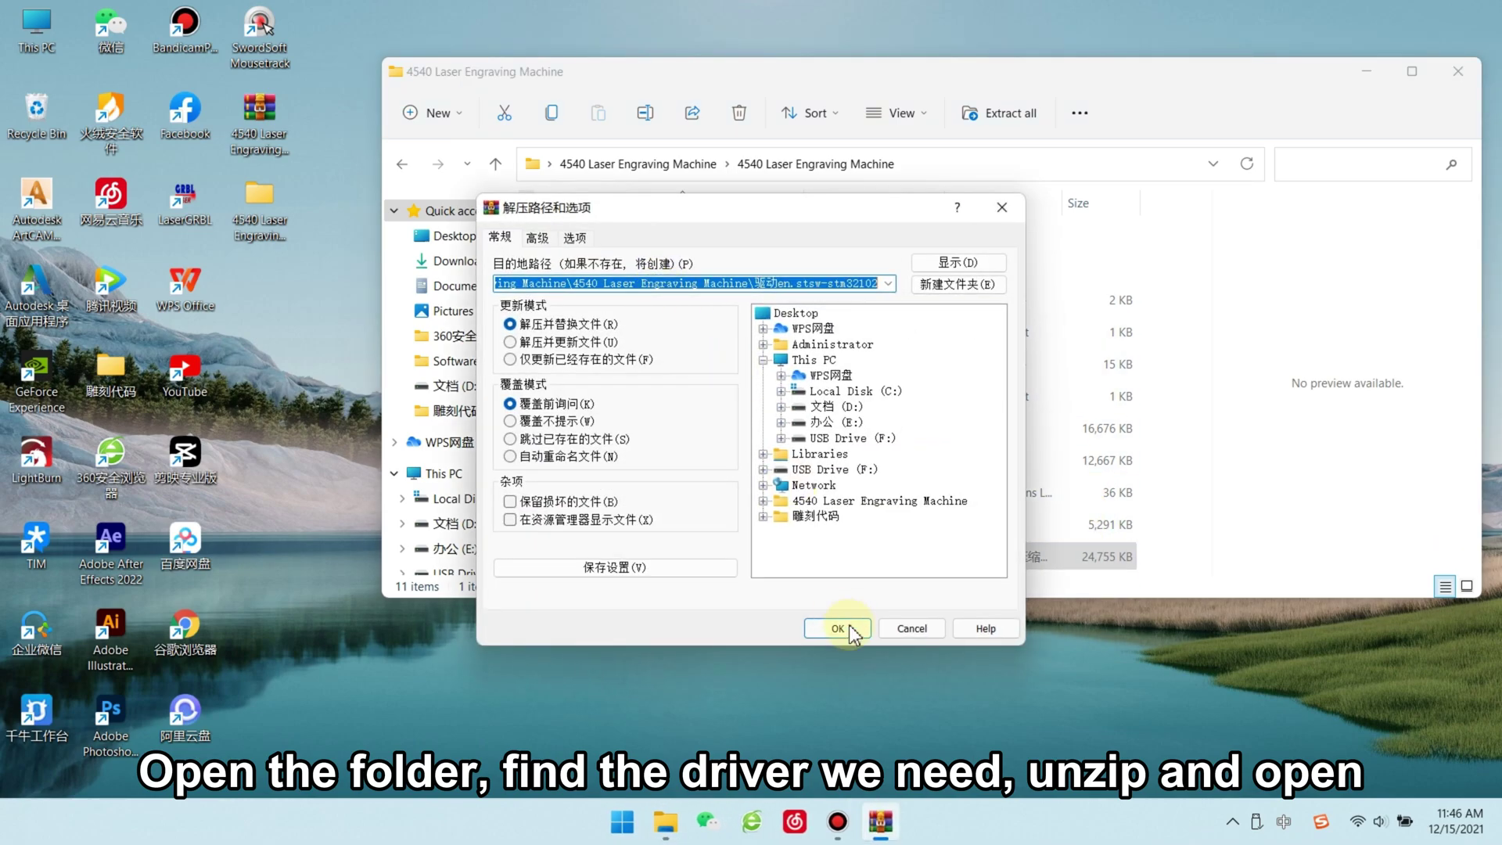
click(857, 625)
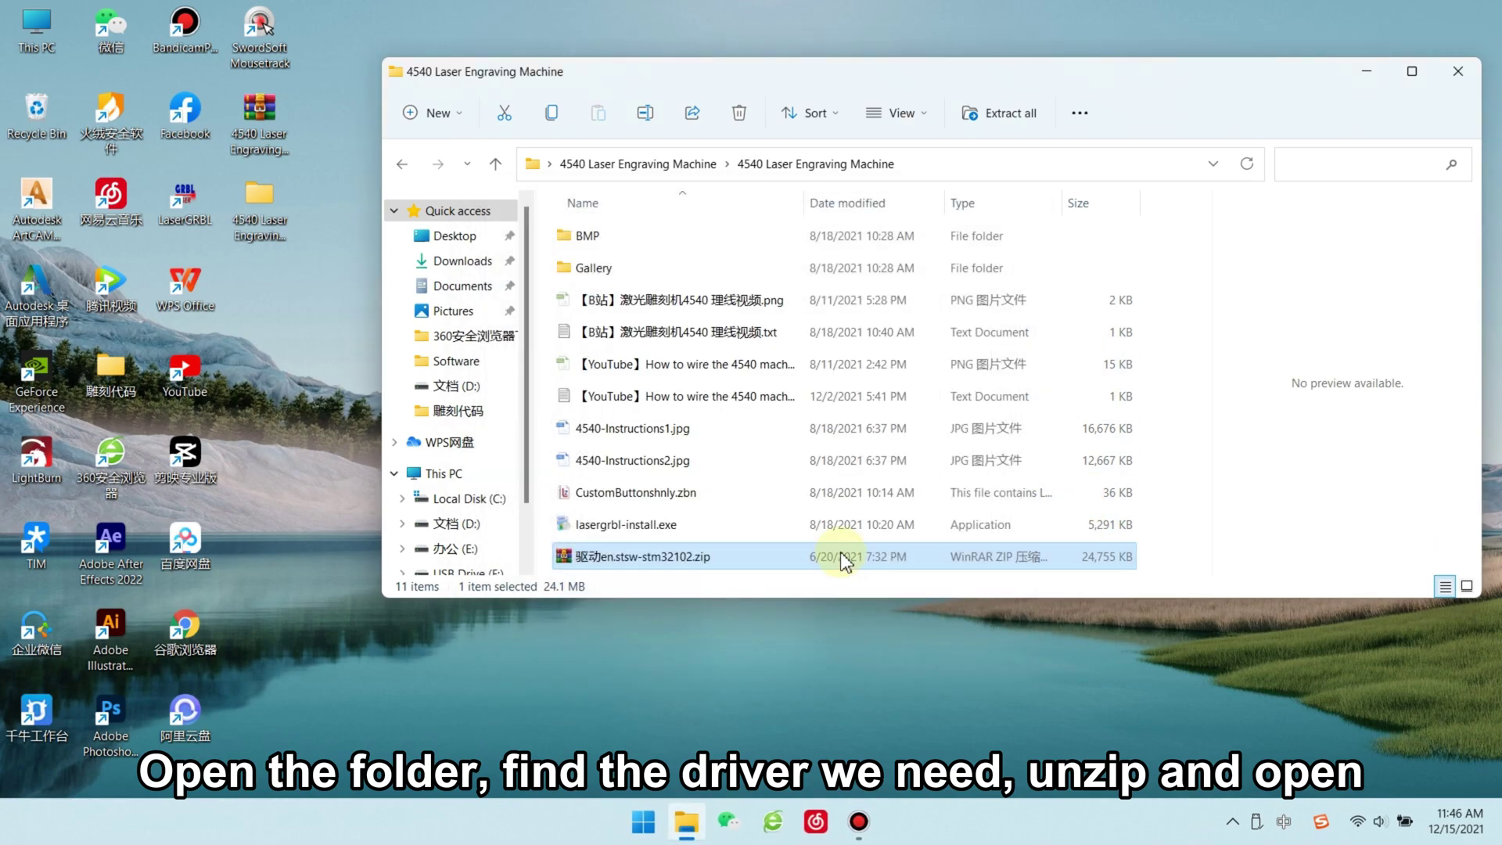
- Open the extracted driver folder 驱动en.stsw-stm32102
click(707, 300)
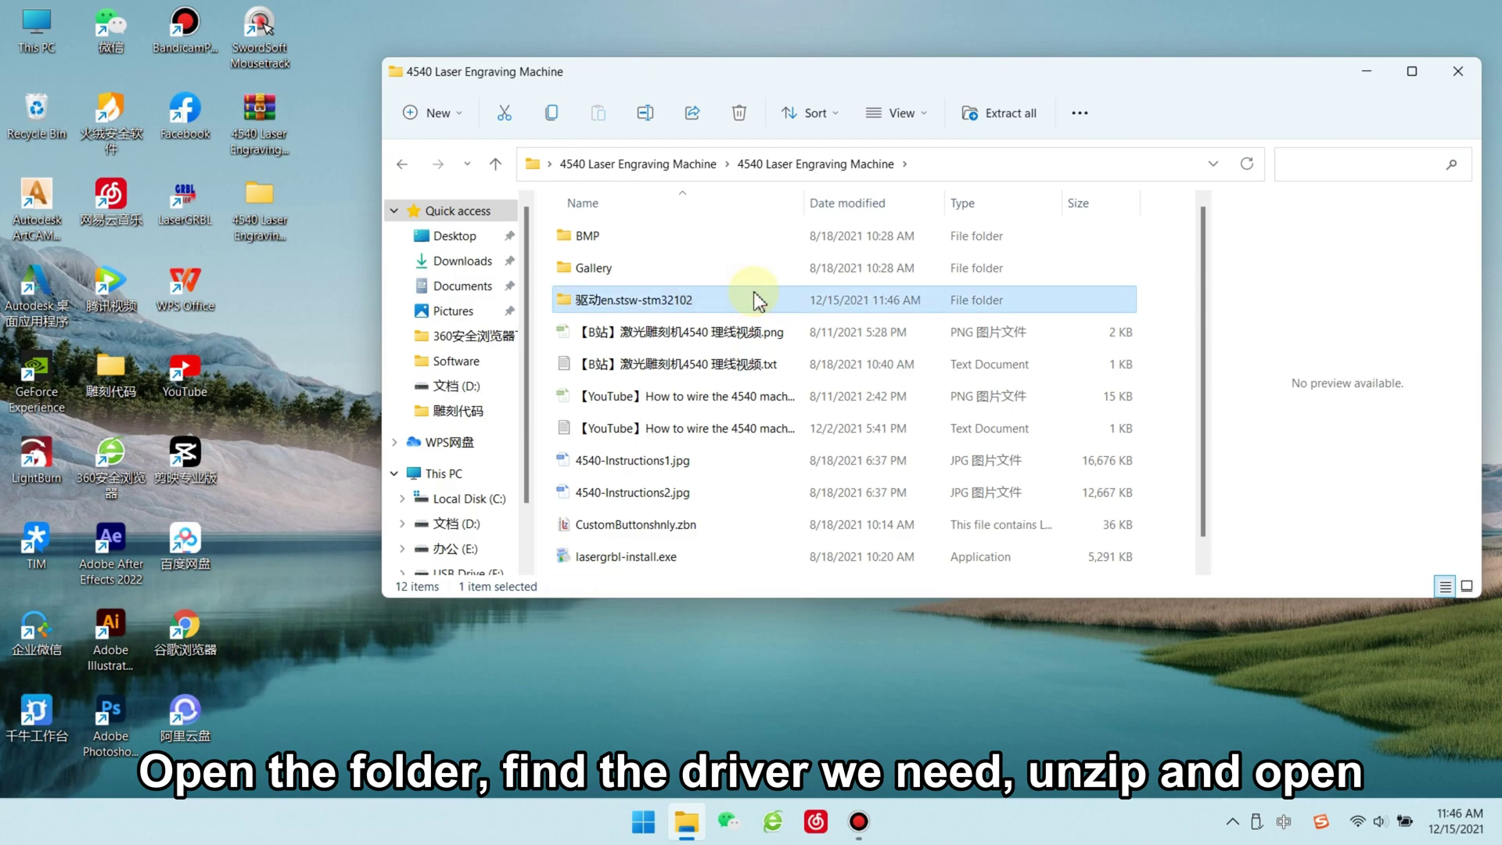
right_click(757, 299)
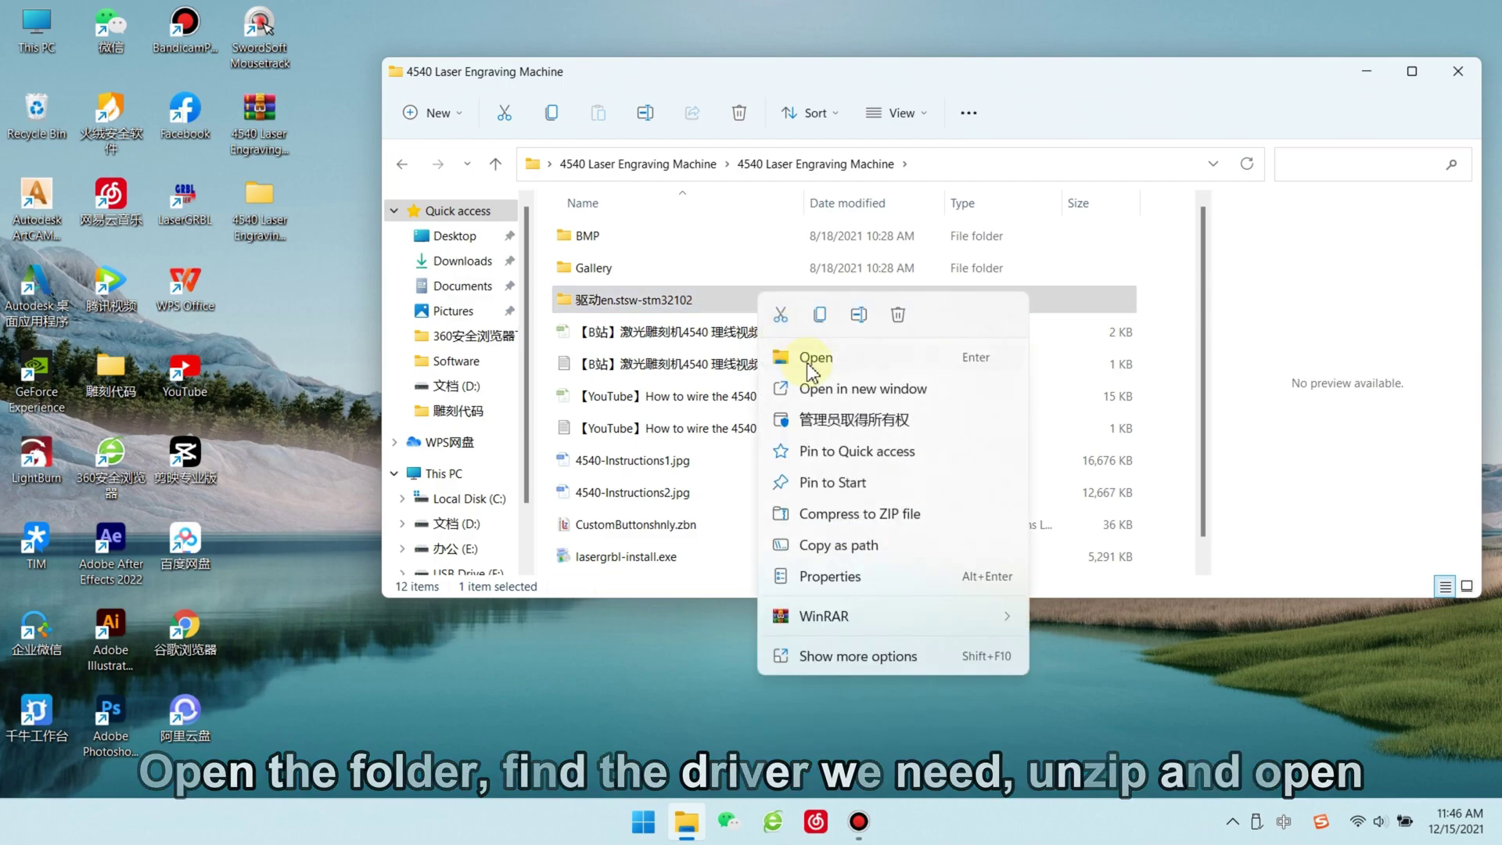
click(812, 354)
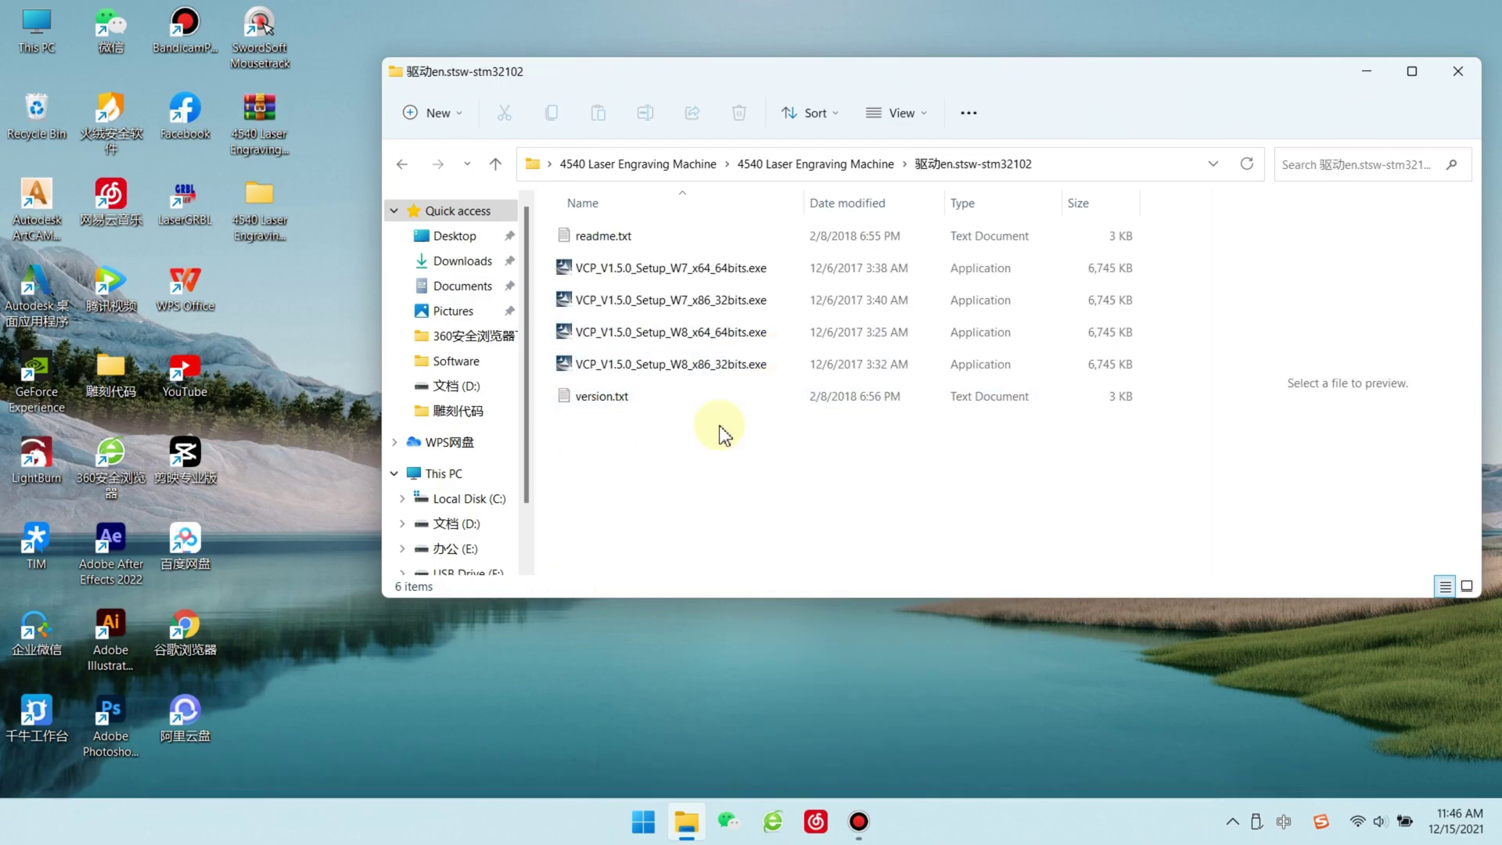
- Launch the 64-bit Windows 7 driver installer VCP_V1.5.0_Setup_W7_x64_64bits.exe
click(670, 270)
click(680, 301)
click(685, 332)
click(693, 366)
click(729, 270)
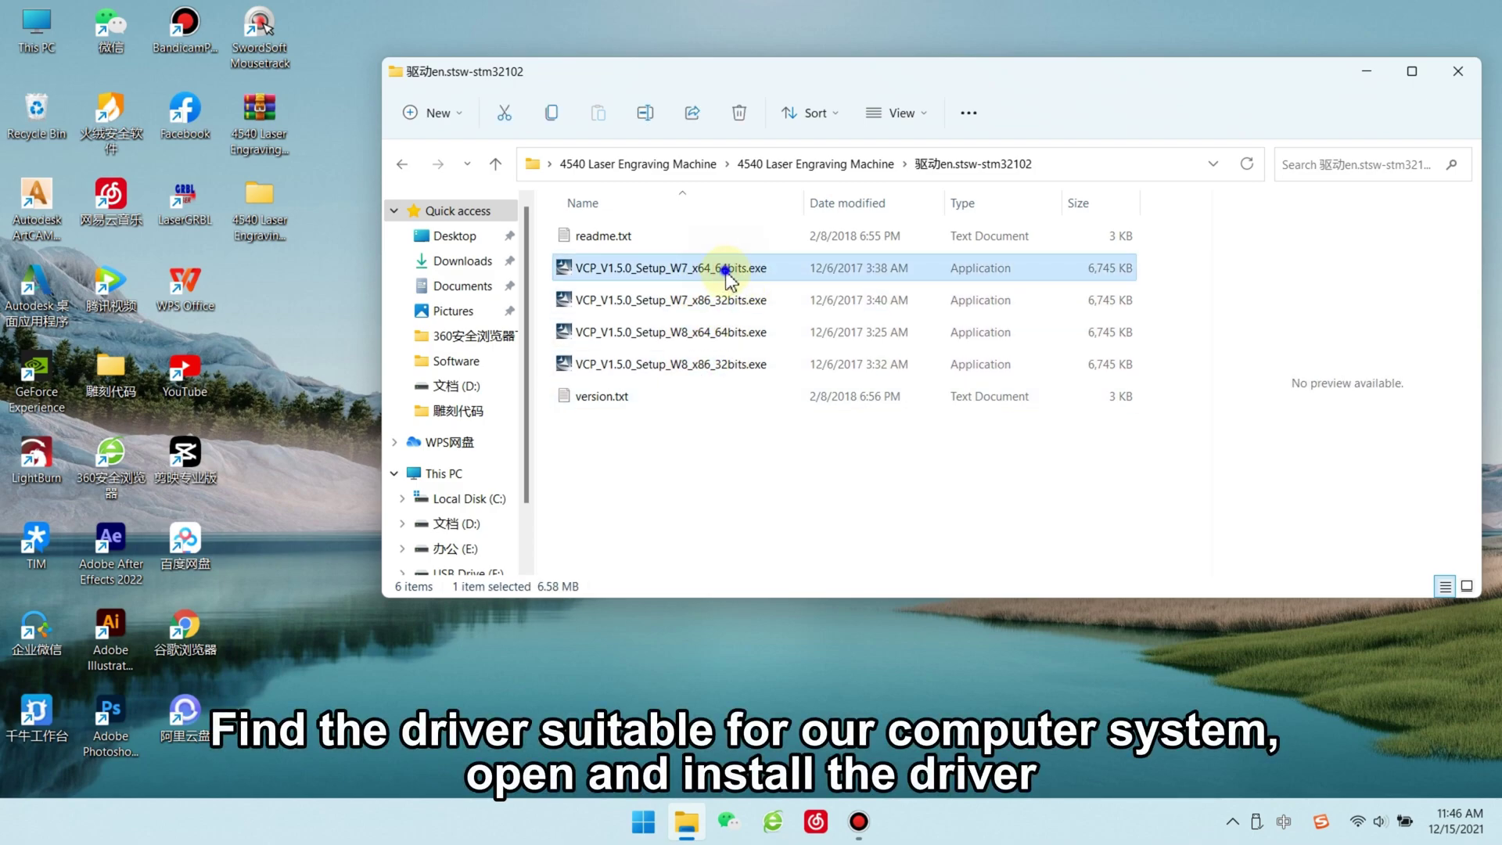
right_click(726, 274)
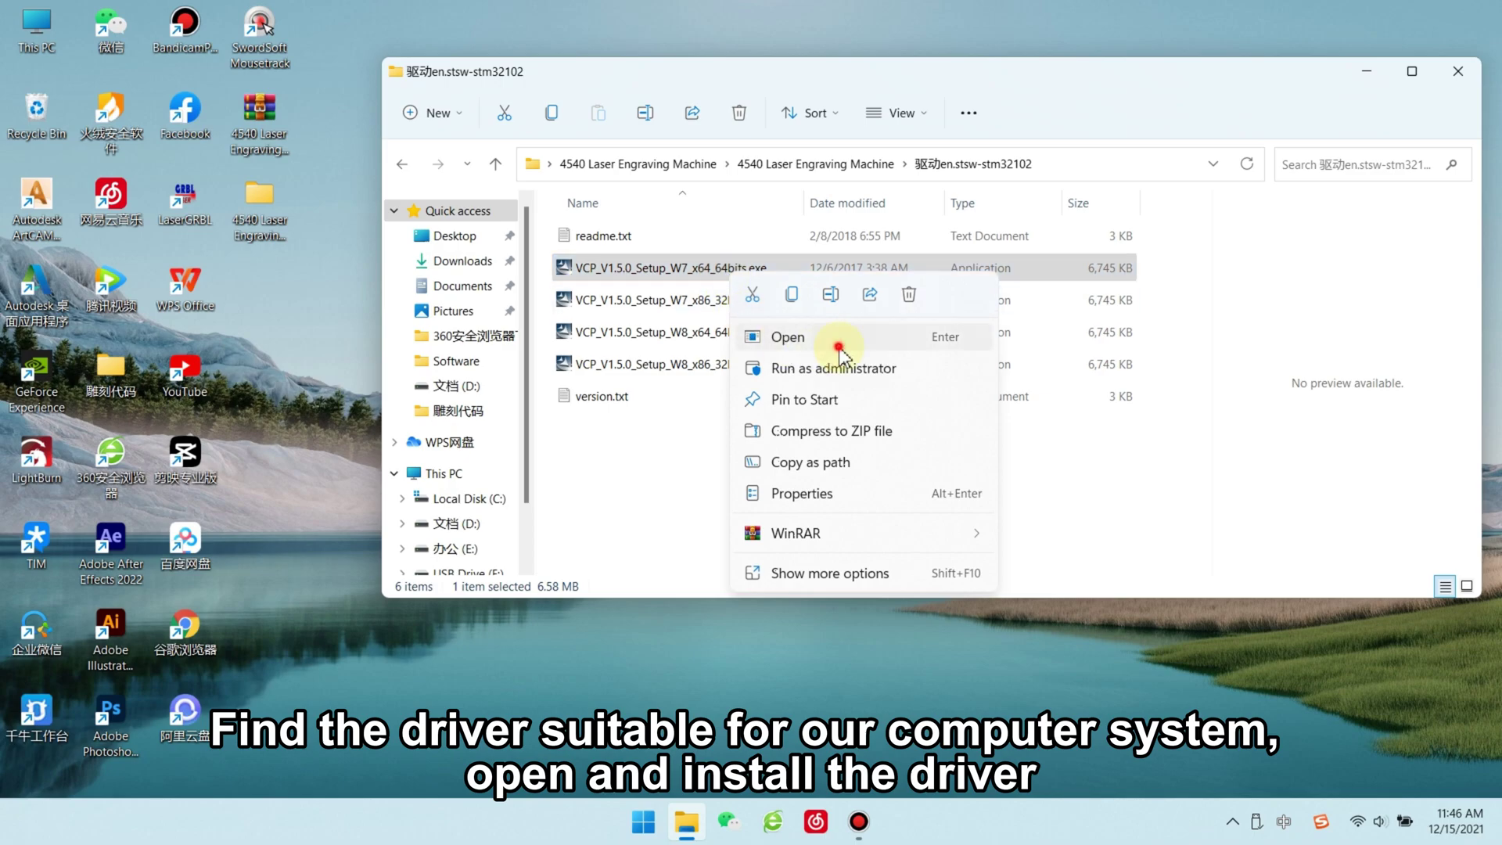
click(839, 343)
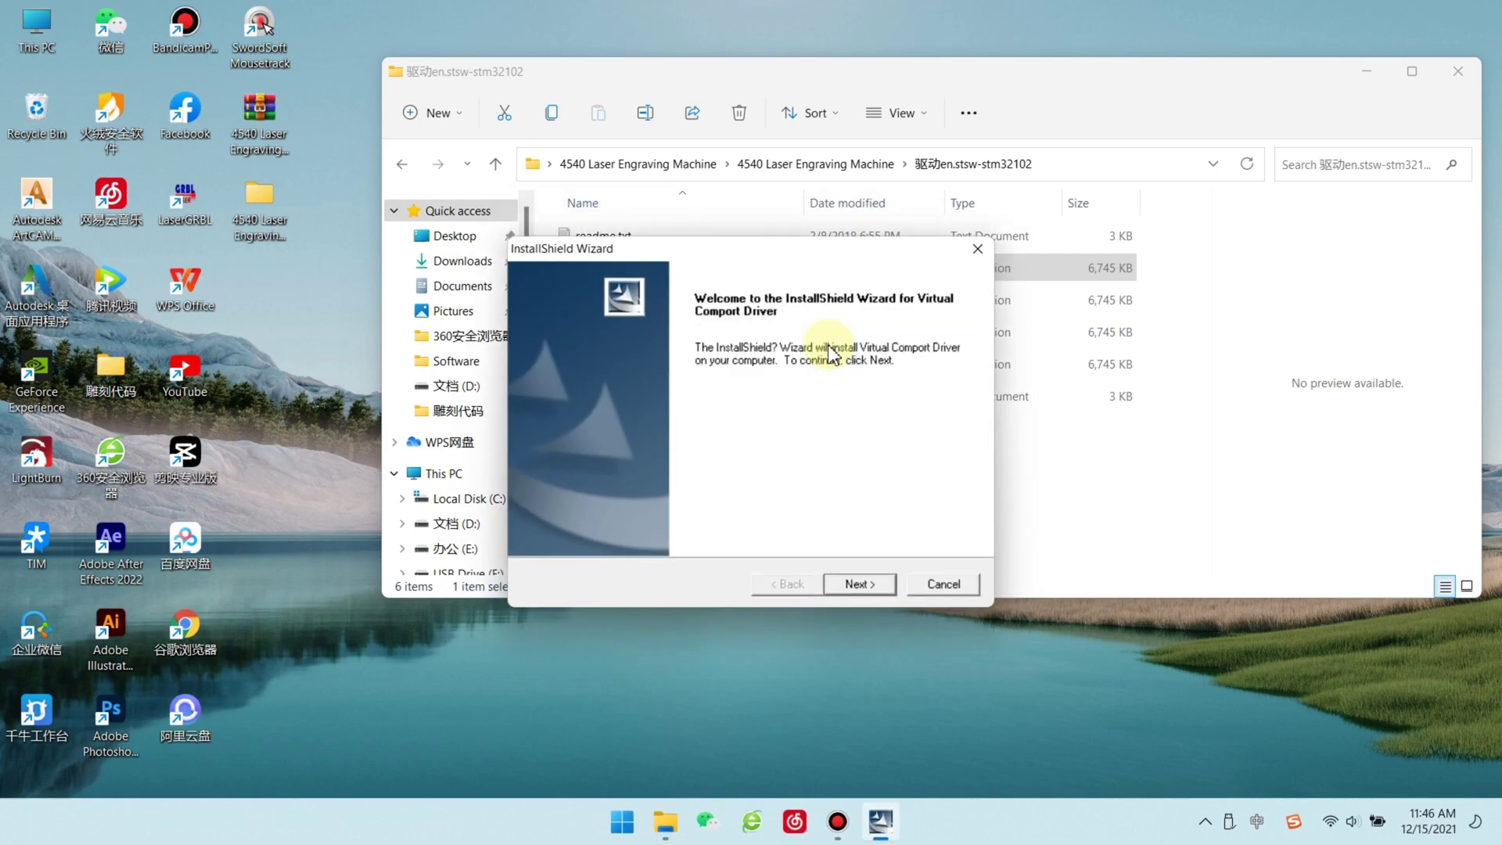
- Start the Virtual Comport Driver installation, keeping the default customer information, all-users option and destination folder
click(880, 584)
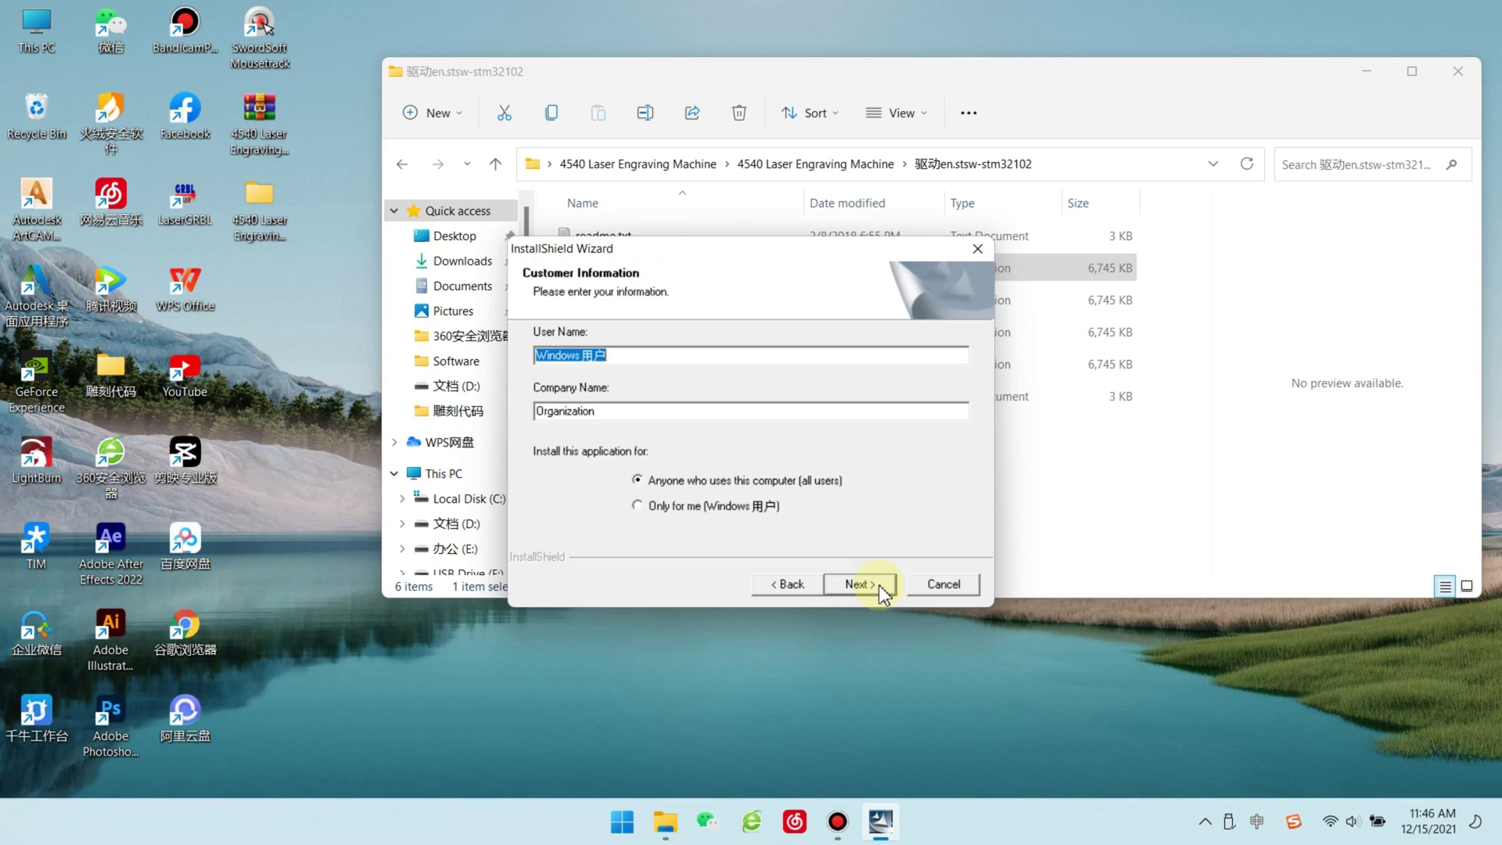
click(879, 584)
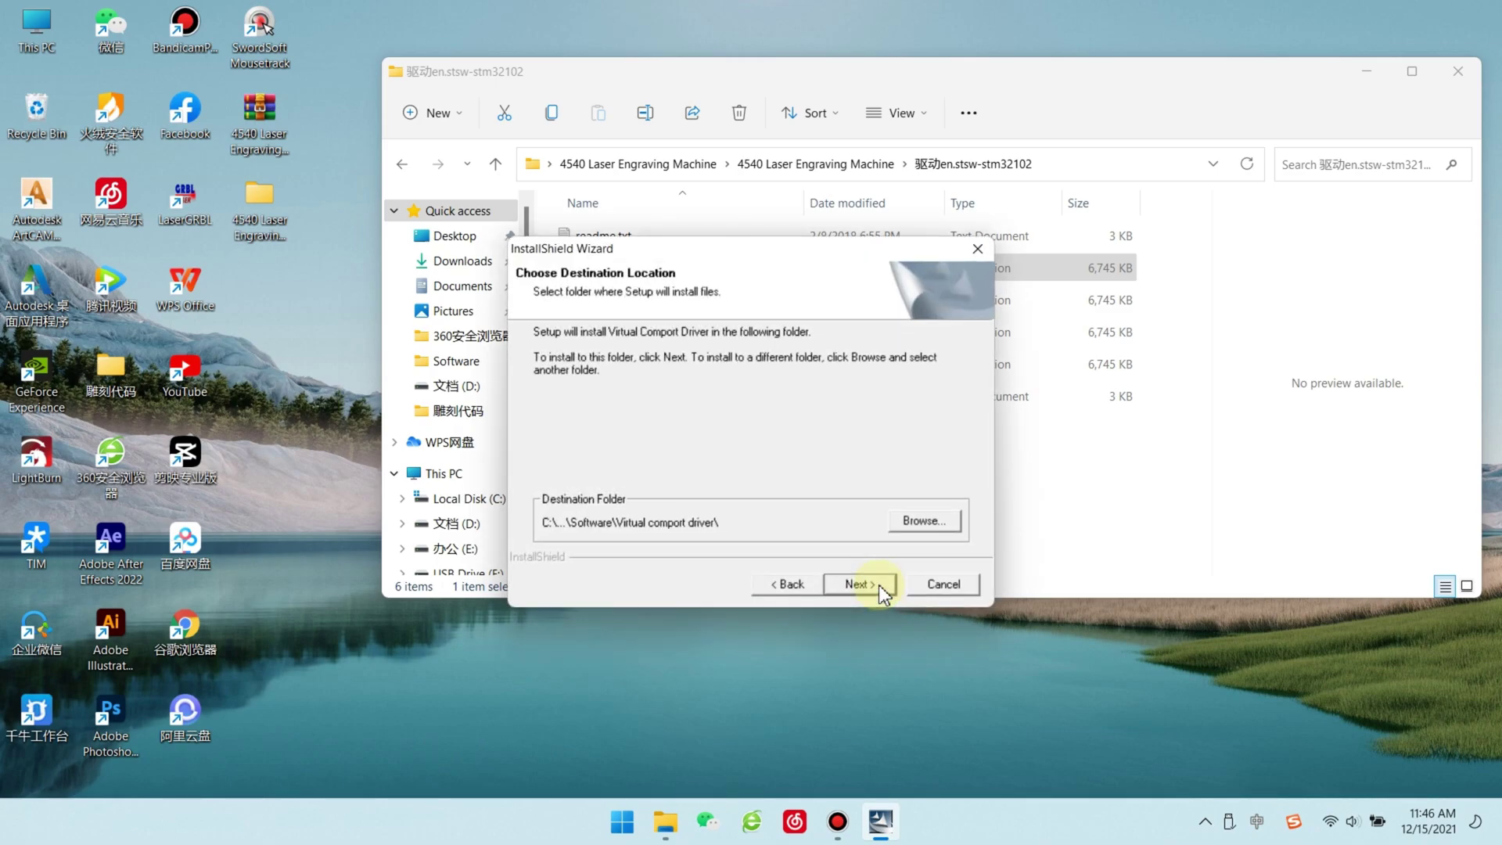
click(879, 585)
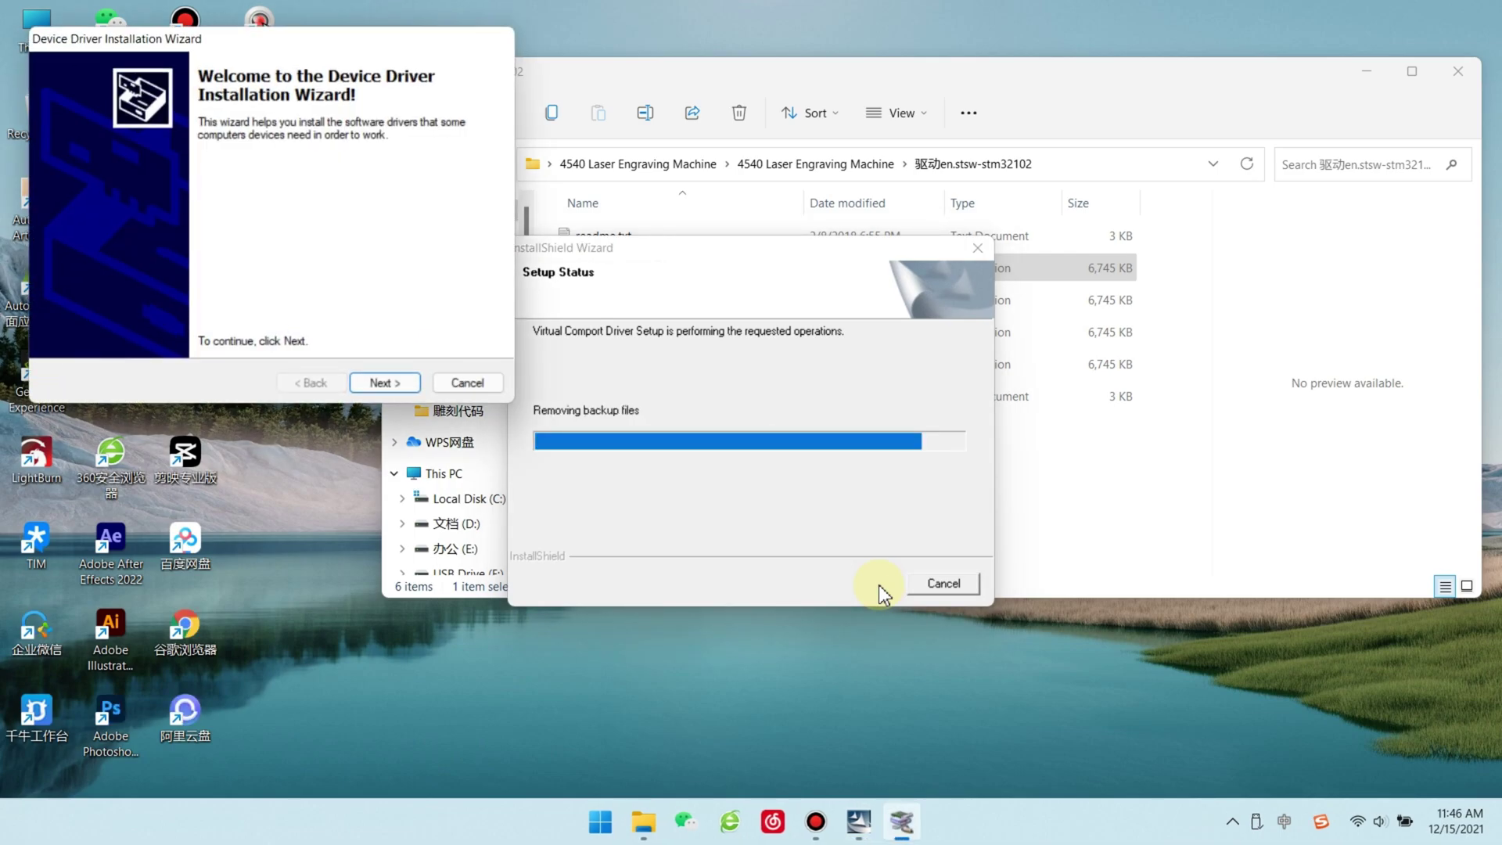
- Complete the Device Driver Installation Wizard and finish the InstallShield setup, skipping the check for program updates
click(384, 383)
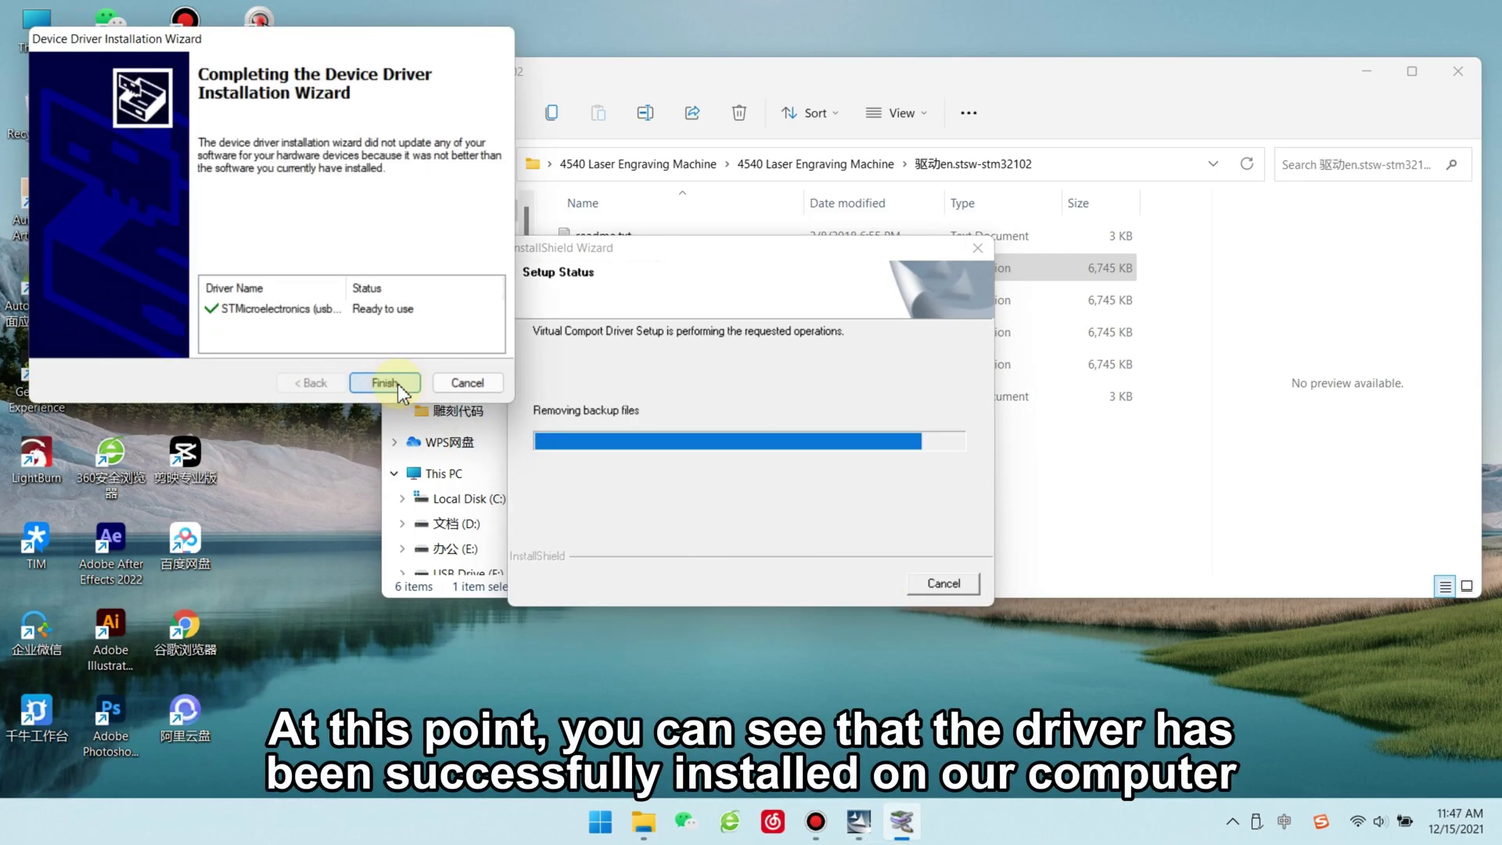
click(385, 383)
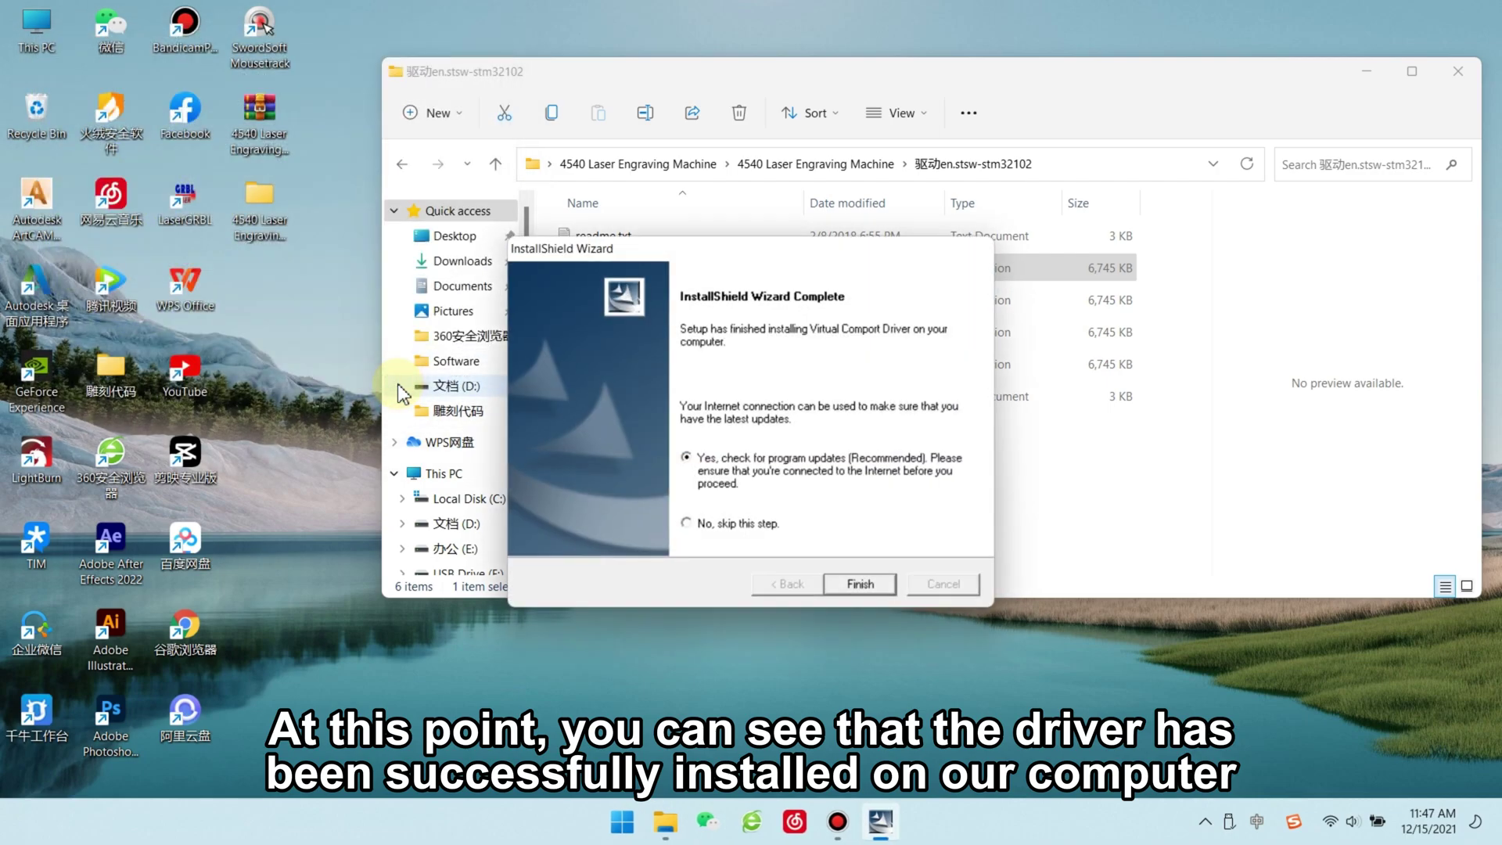
click(739, 524)
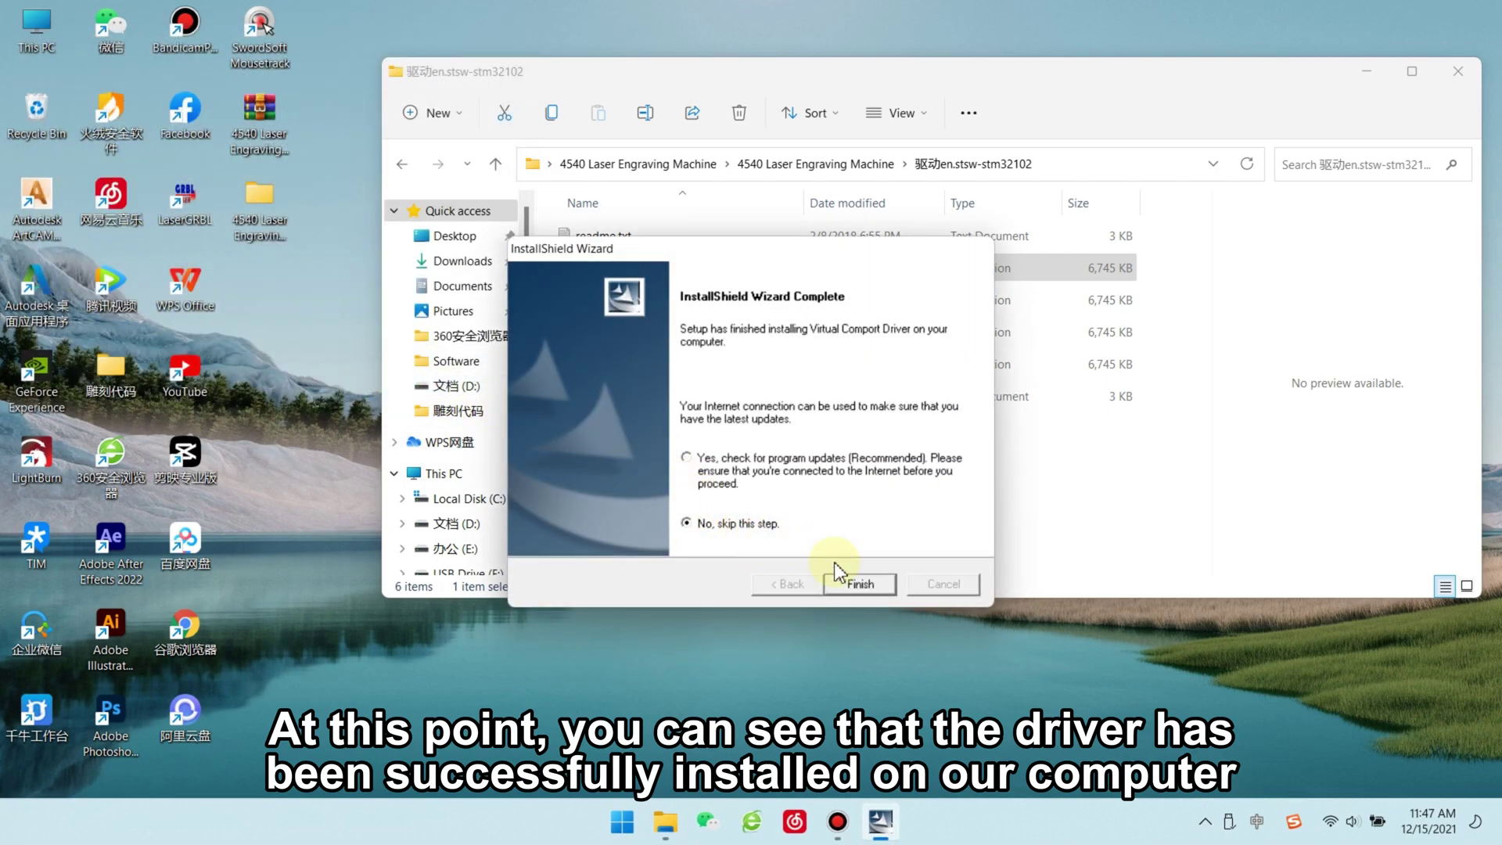
click(860, 584)
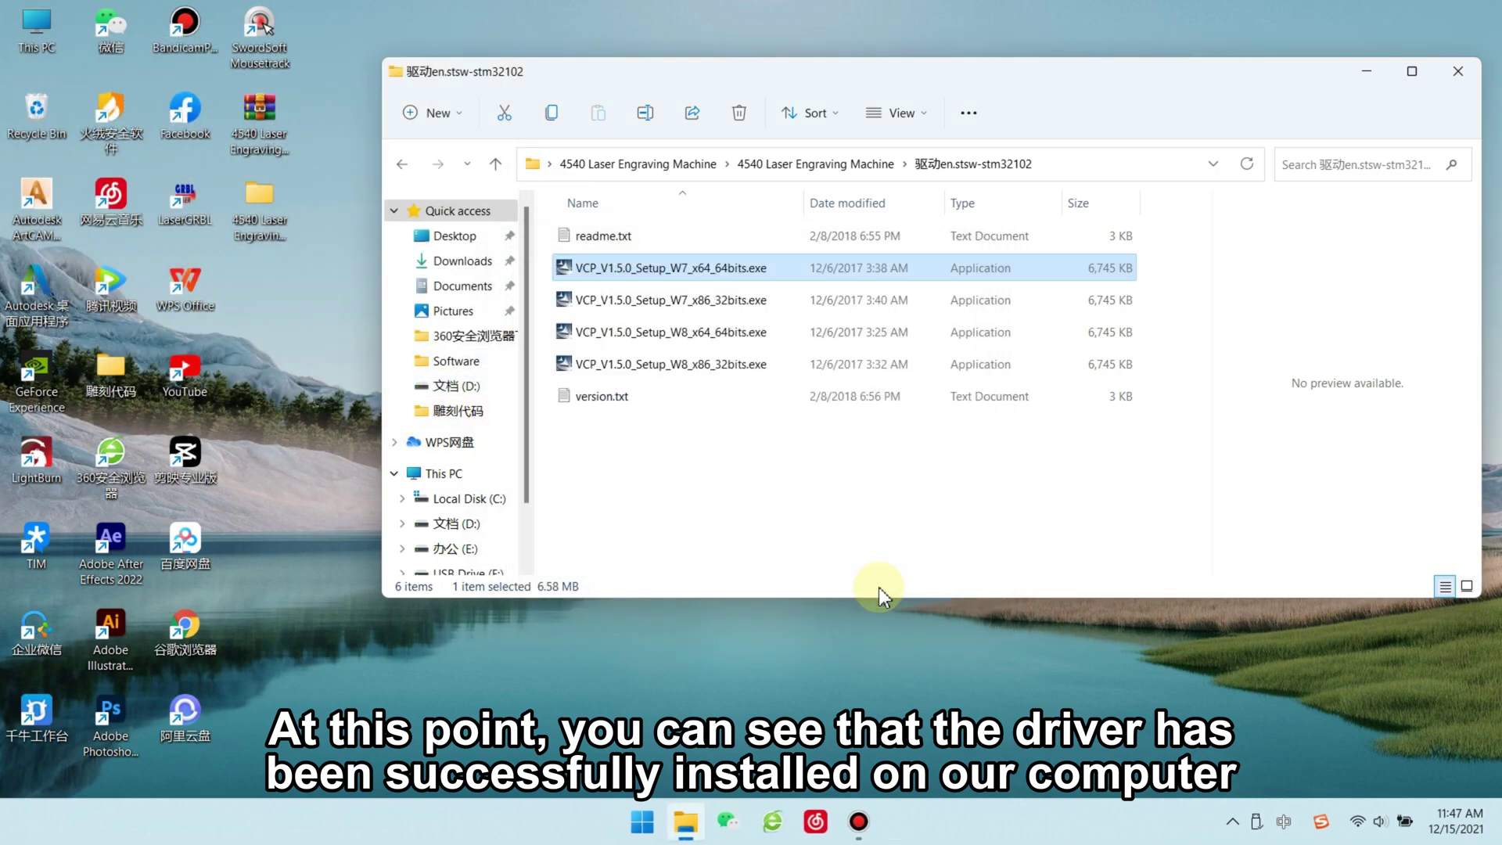
- Close the driver folder, open Device Manager in a maximized Computer Management window and expand the Ports (COM & LPT) category
right_click(36, 32)
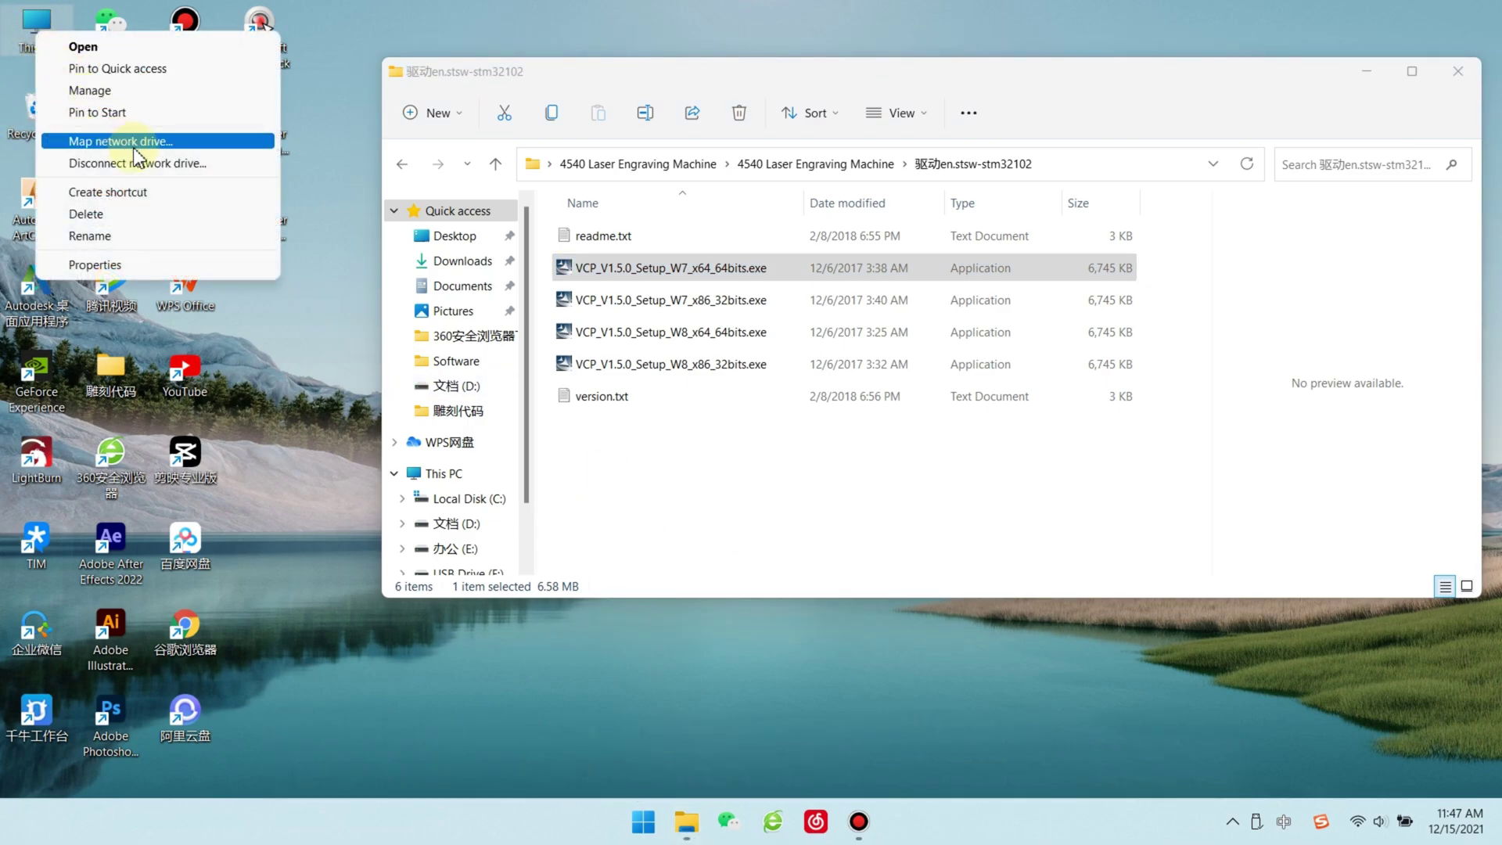
click(158, 91)
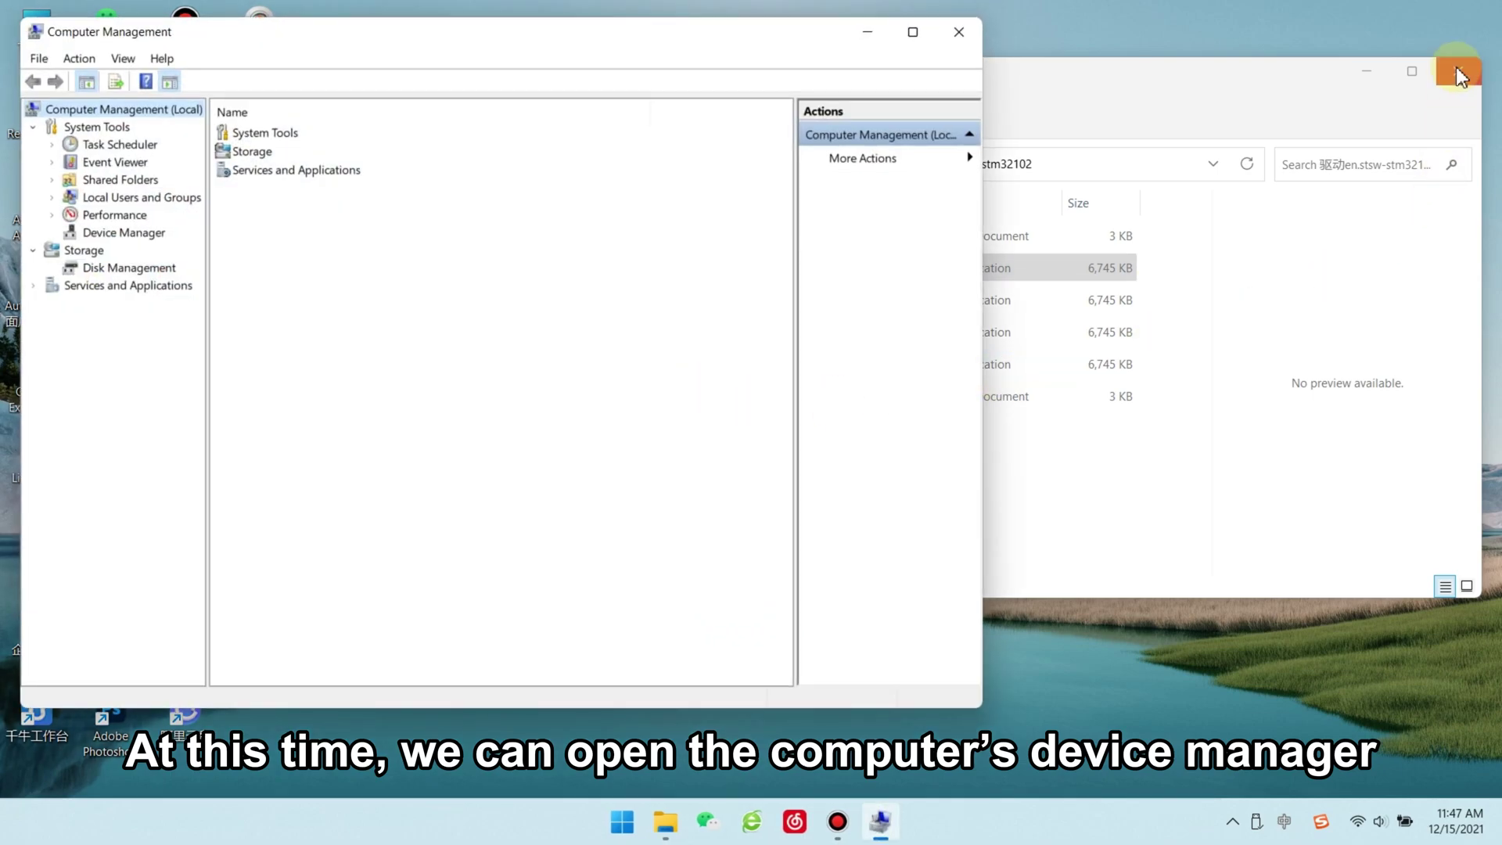
click(1458, 72)
drag(741, 41, 1093, 68)
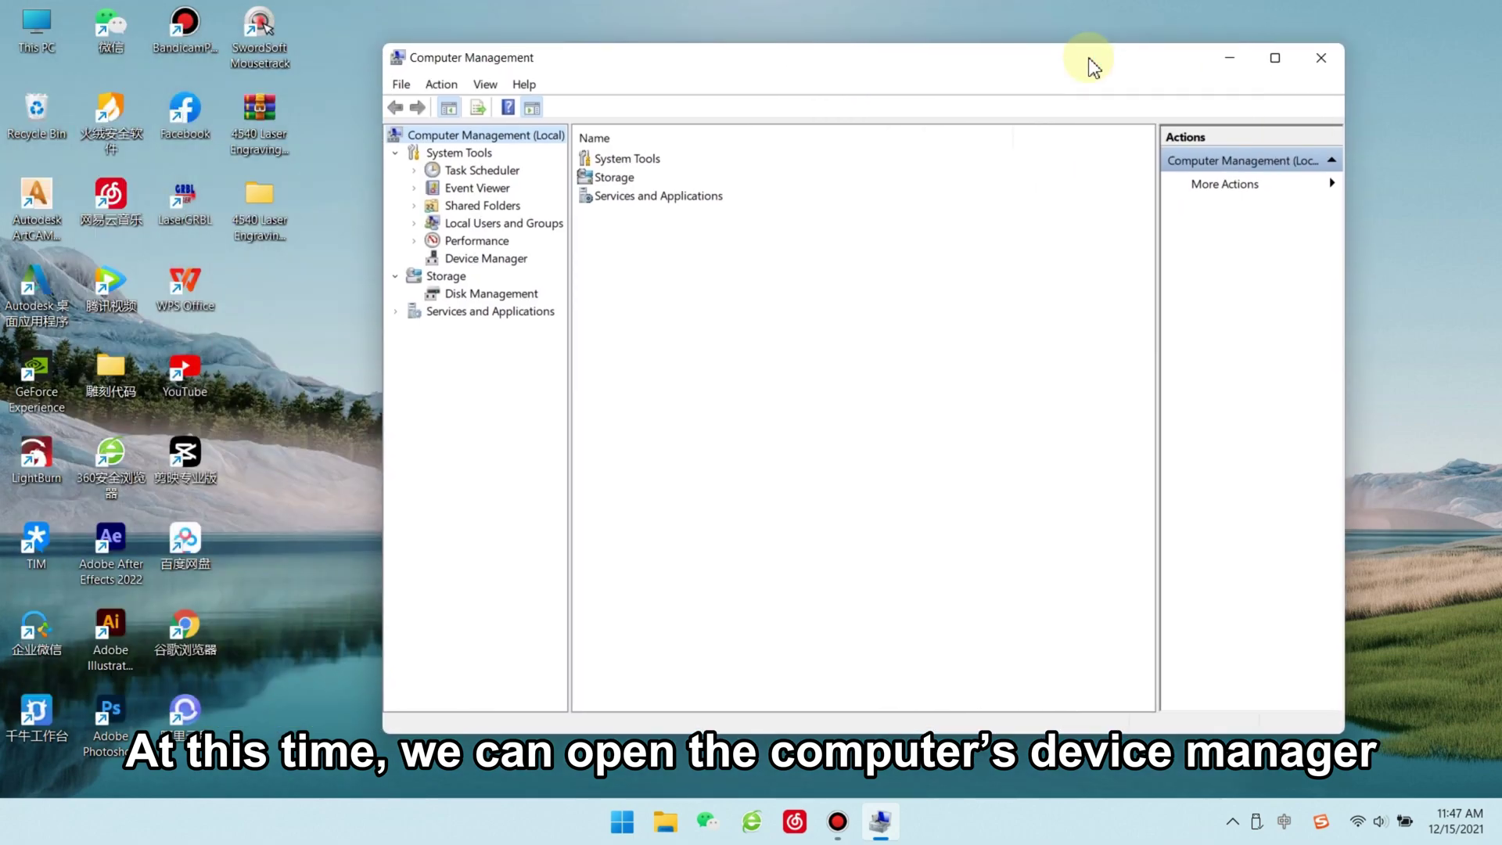
click(1273, 57)
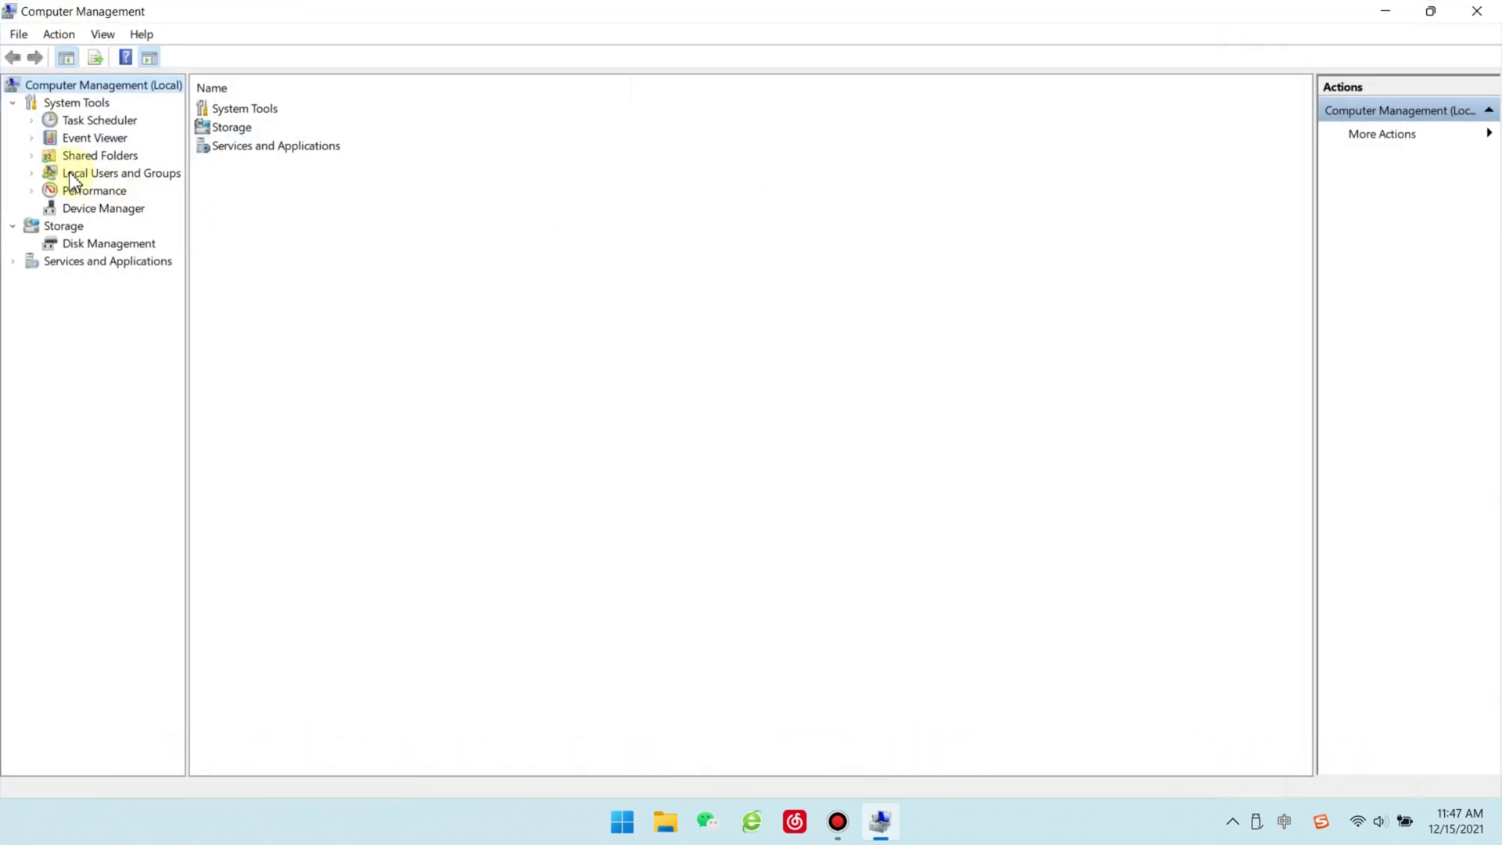
click(109, 208)
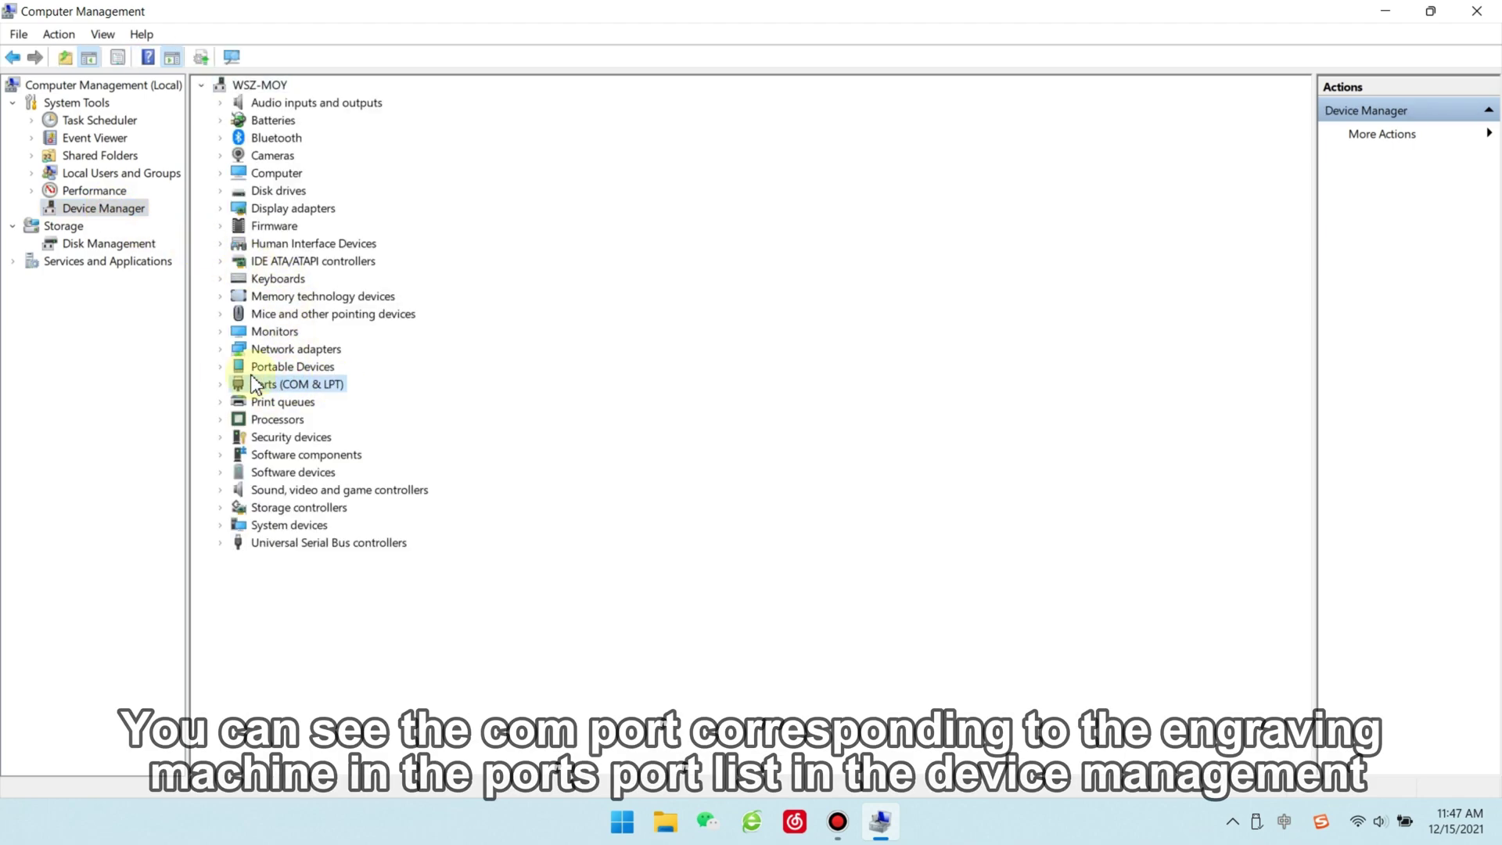
click(220, 384)
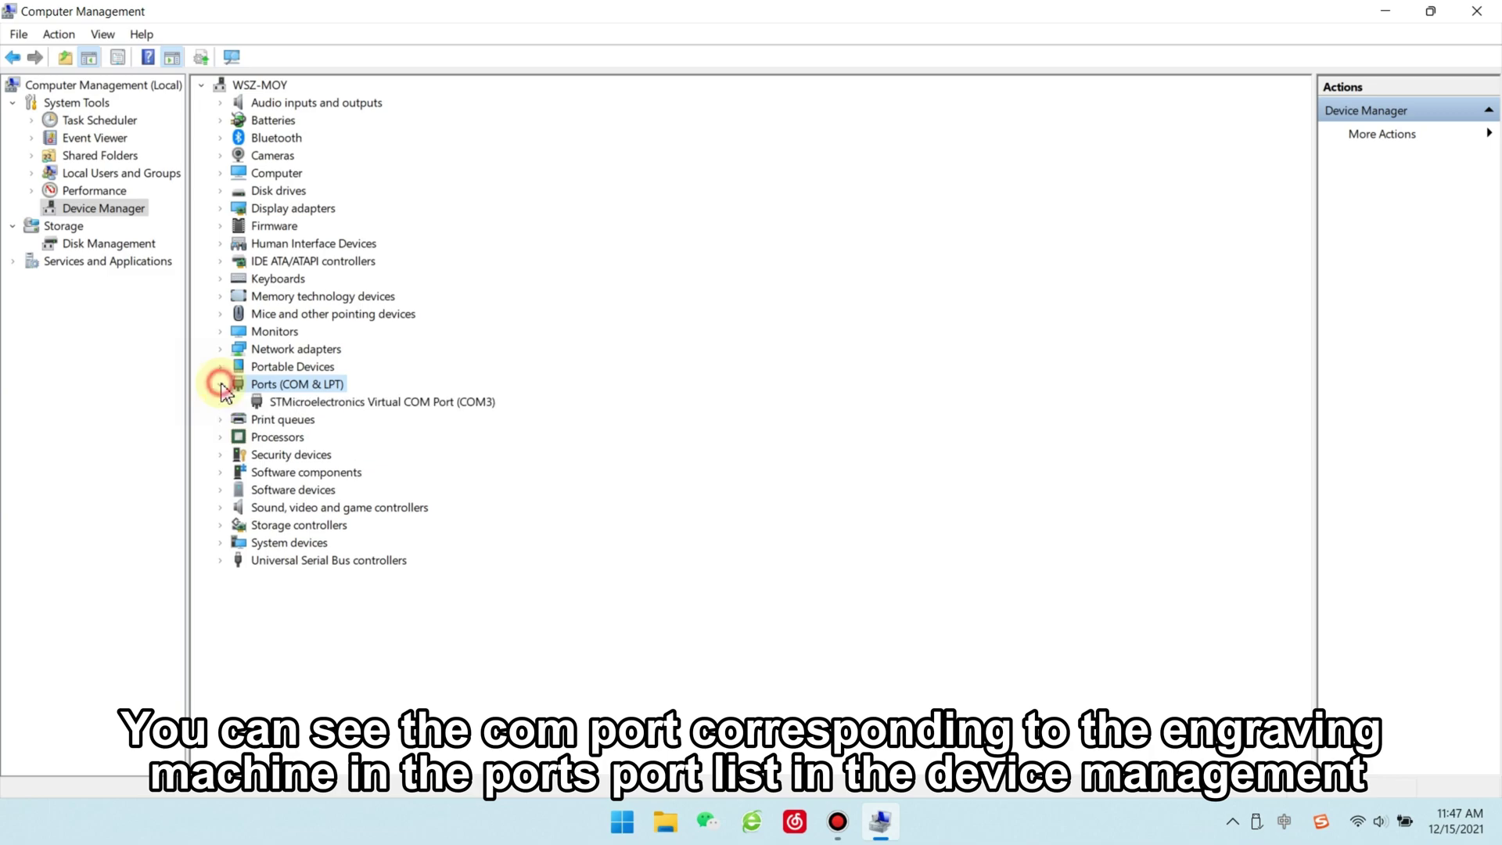
- Select the STMicroelectronics Virtual COM Port to check its port number, and close Computer Management
click(415, 406)
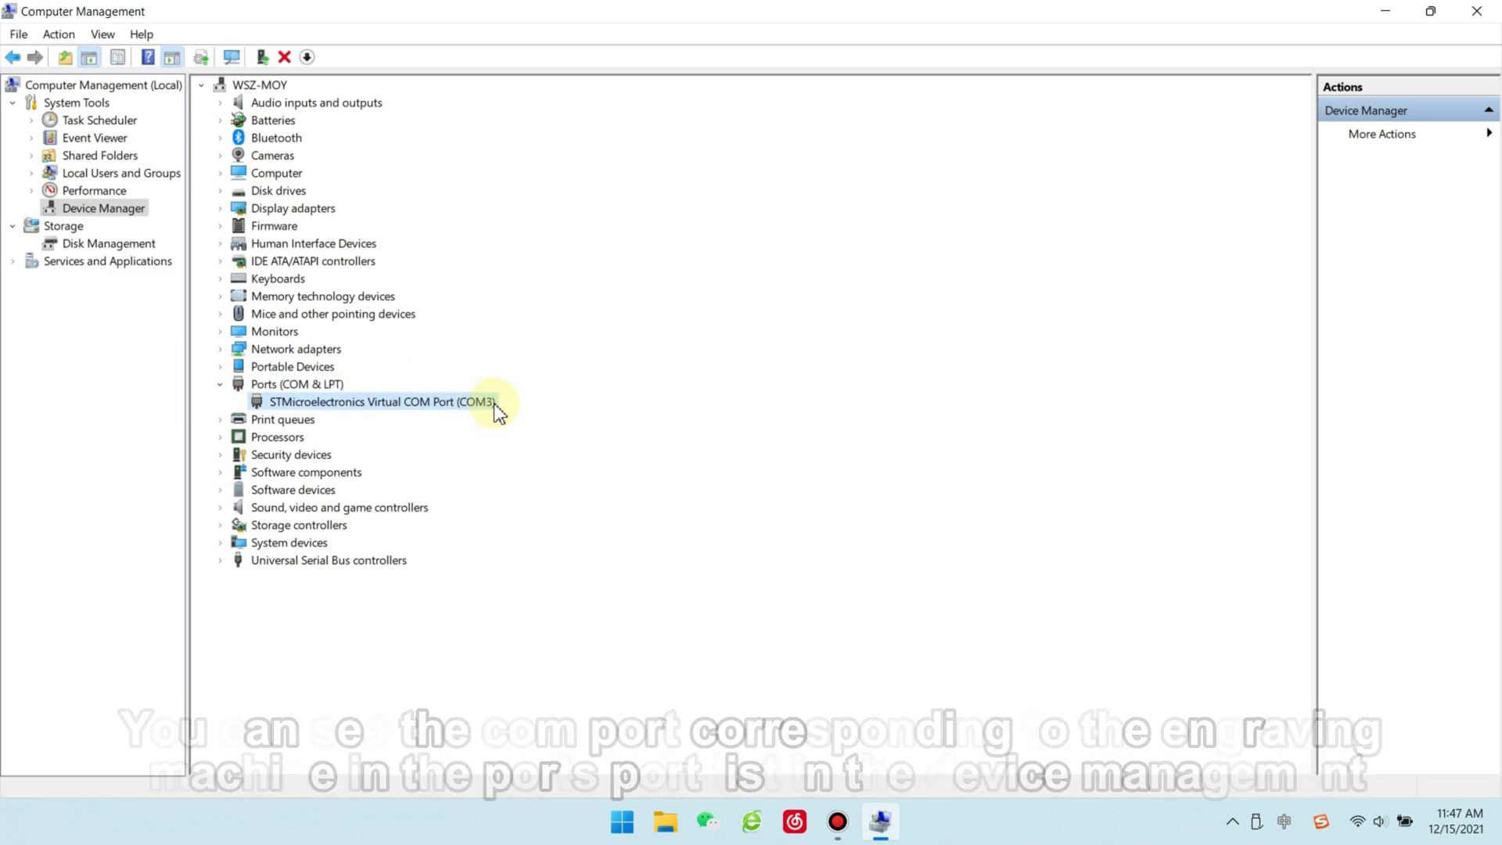
click(1495, 17)
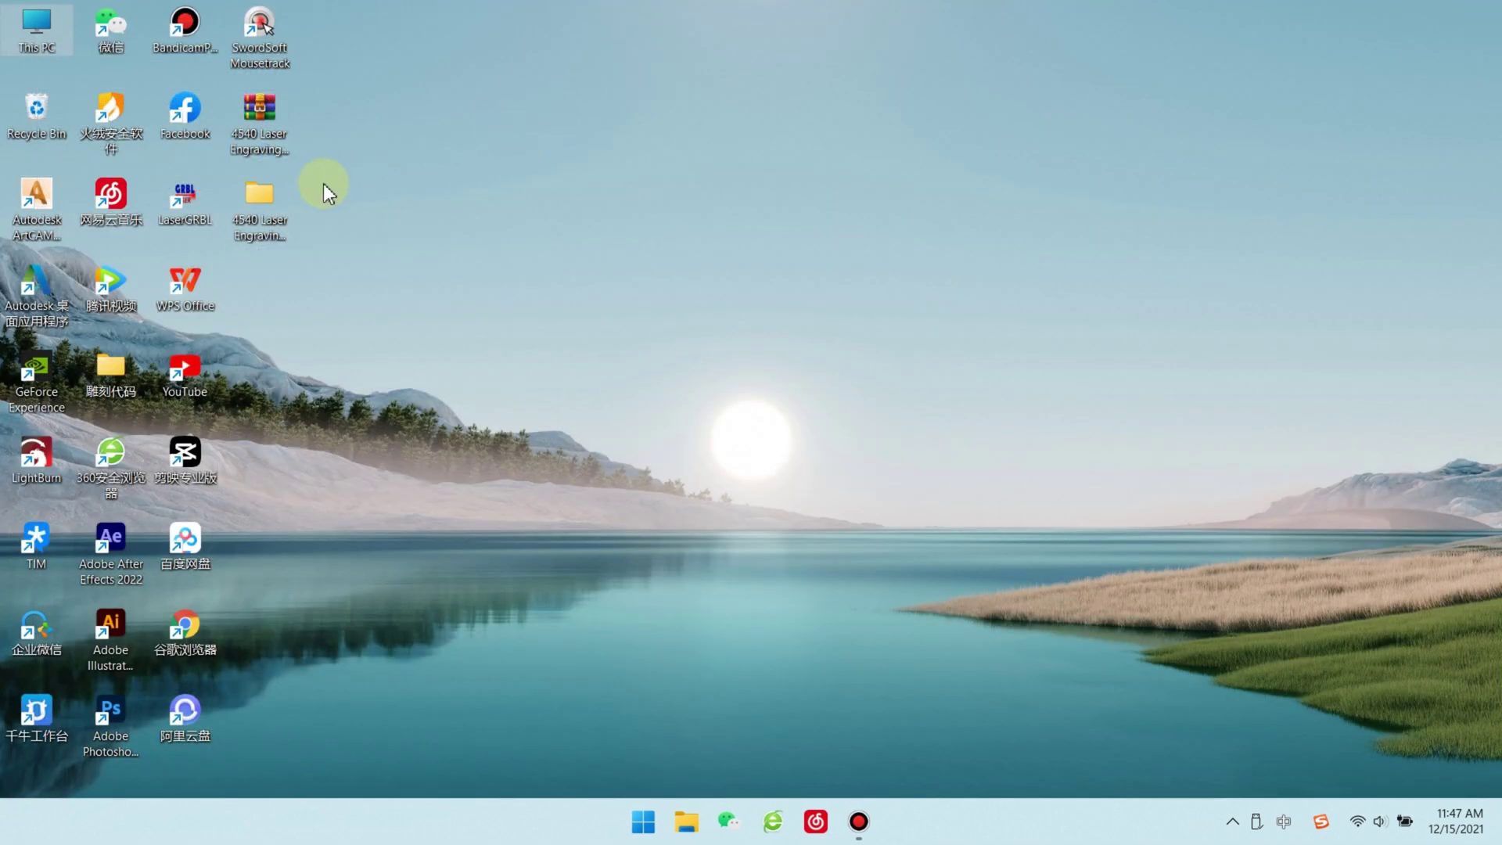
- Open the nested 4540 Laser Engraving Machine folder from the desktop and launch lasergrbl-install.exe
right_click(266, 198)
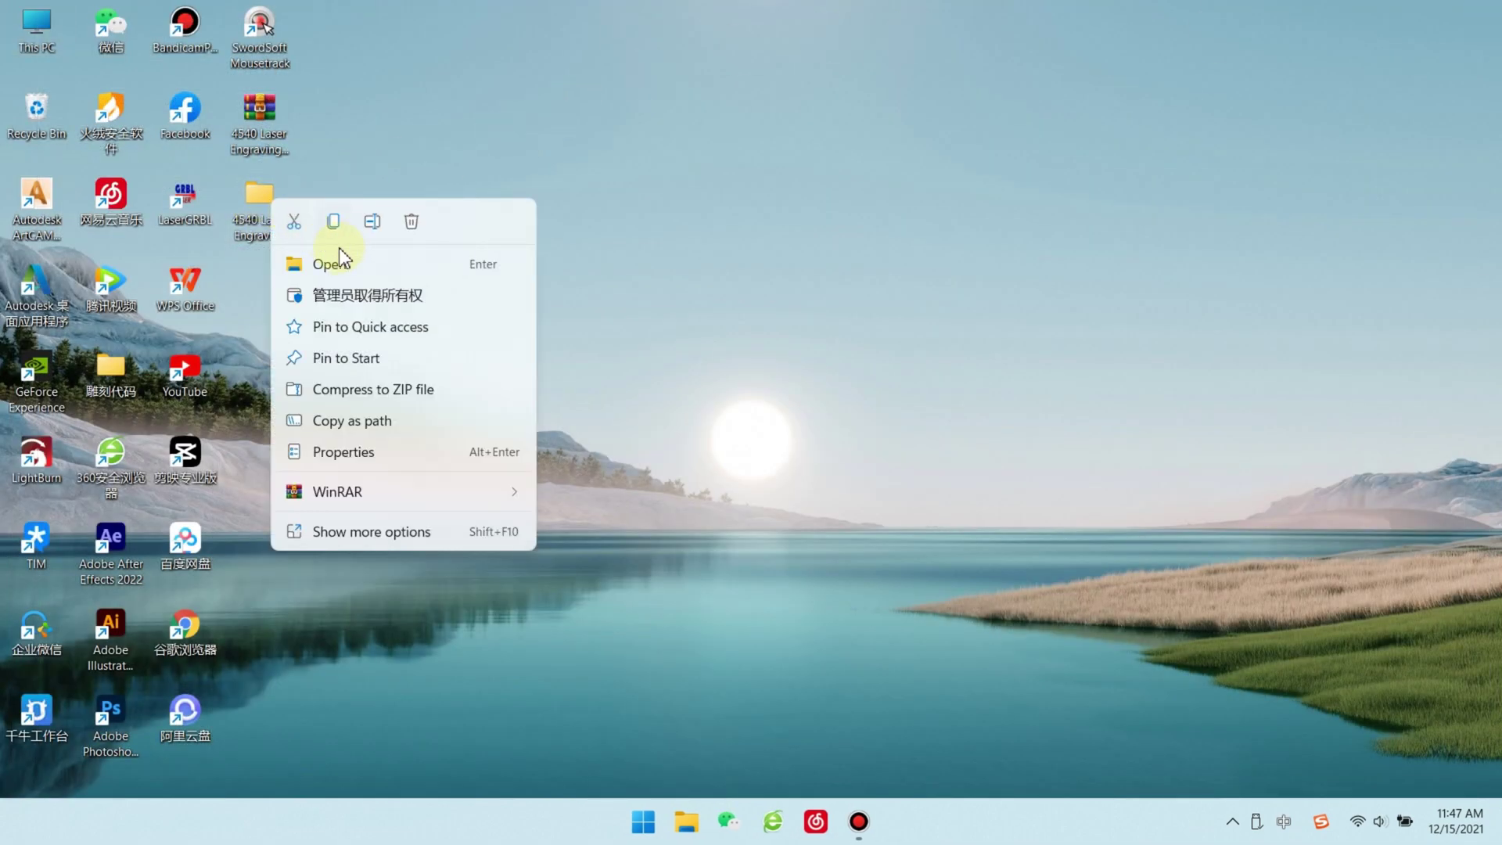
click(357, 263)
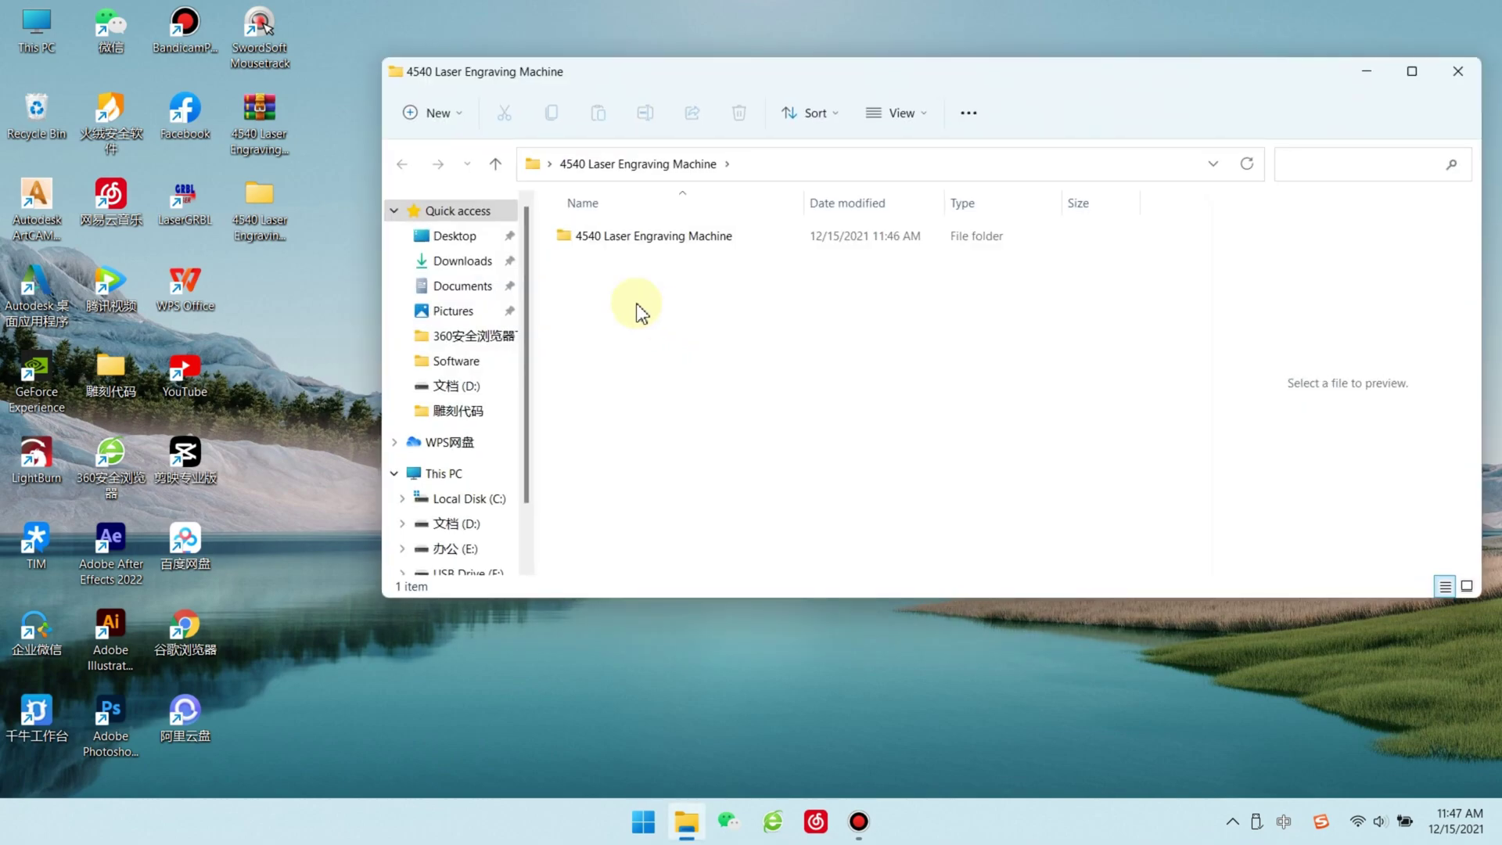
double_click(632, 235)
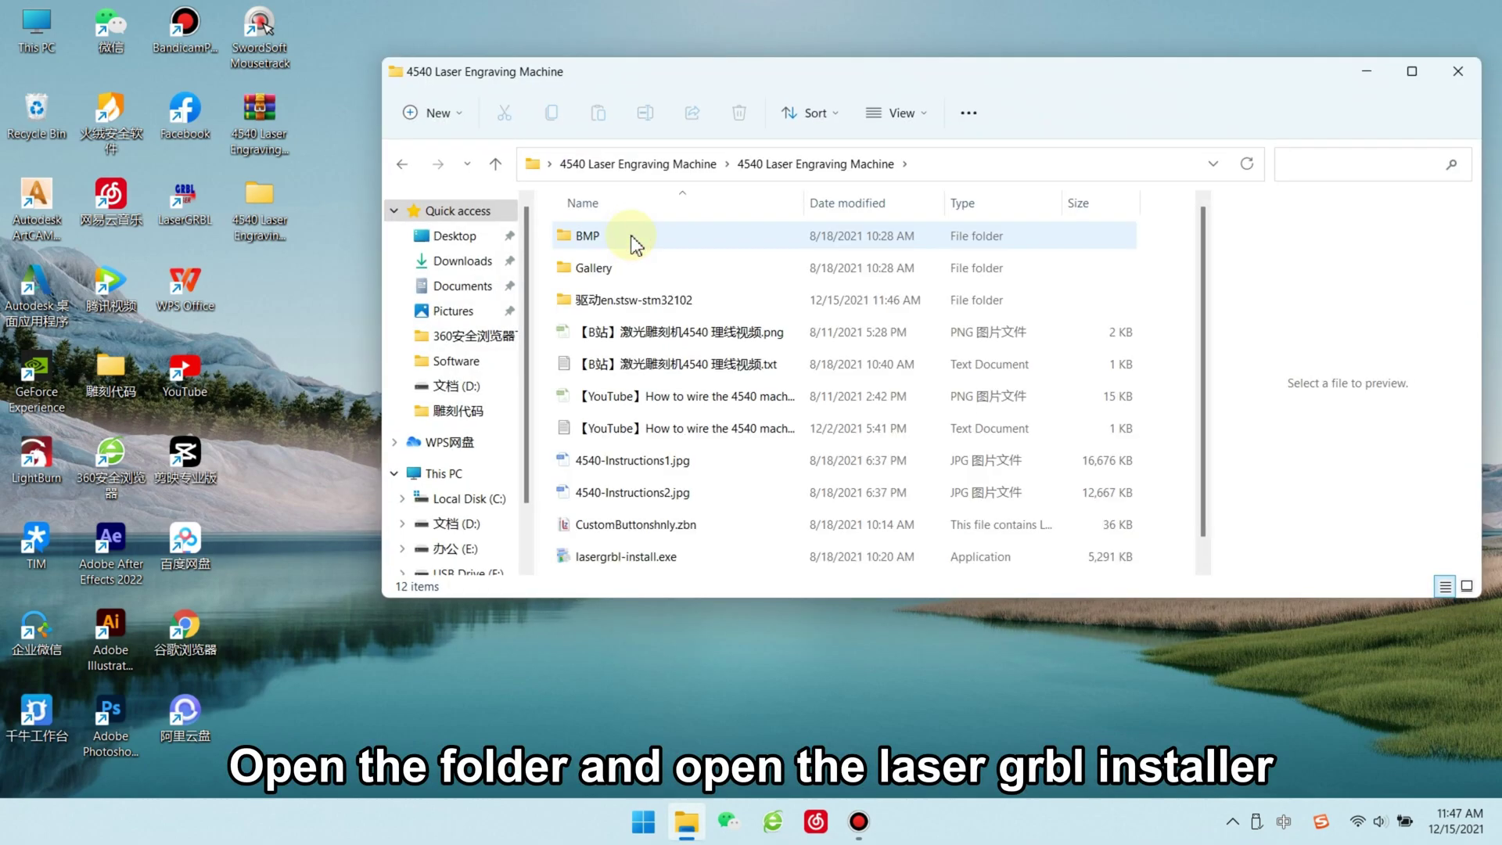
click(635, 556)
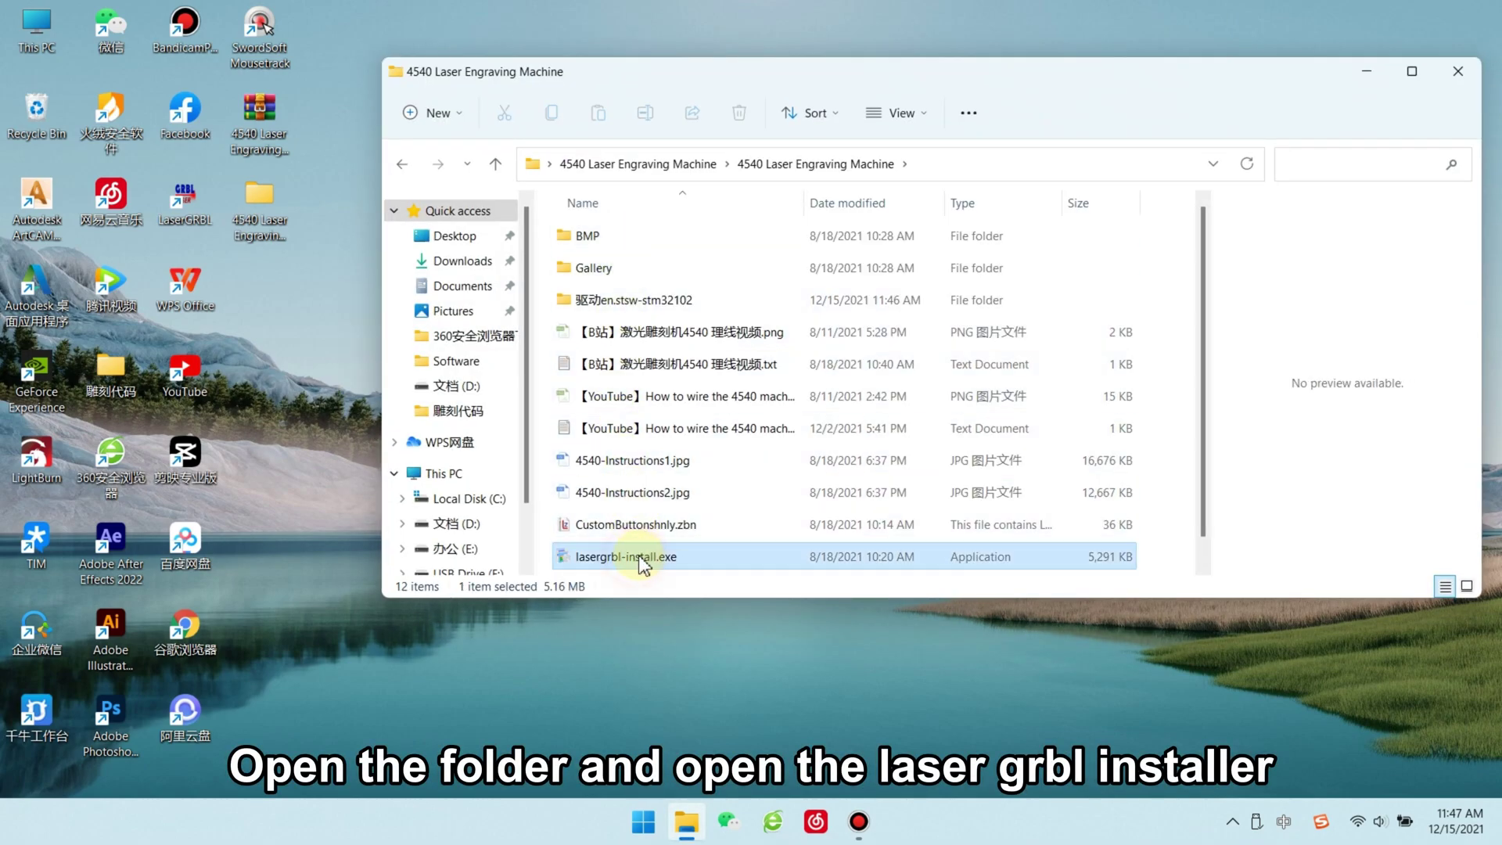
right_click(710, 559)
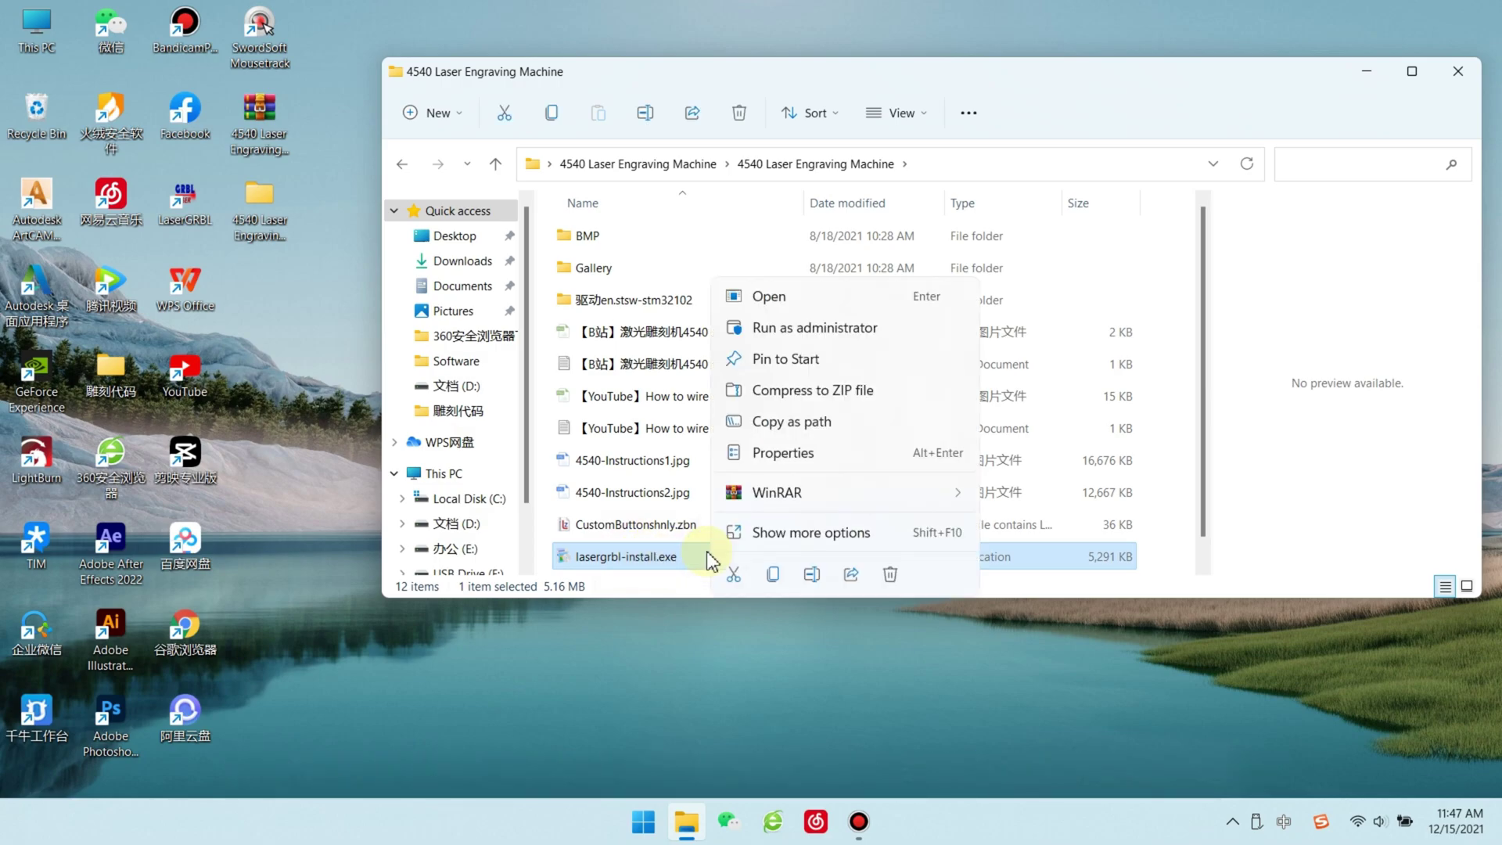
click(822, 295)
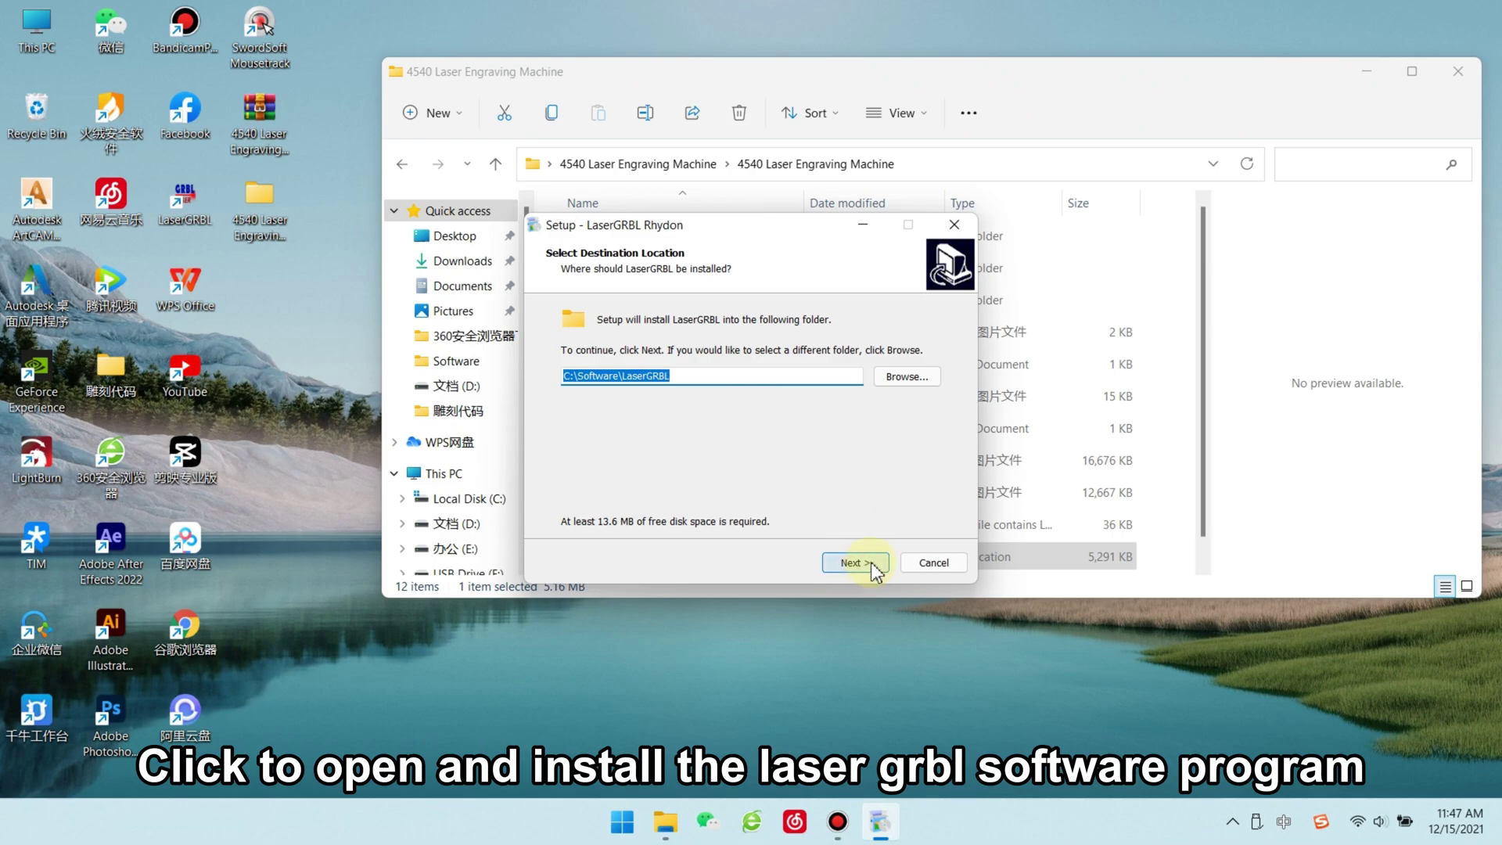
- Install LaserGRBL in C:\Software\LaserGRBL without creating a desktop shortcut, and finish setup with Launch LaserGRBL unchecked
click(874, 570)
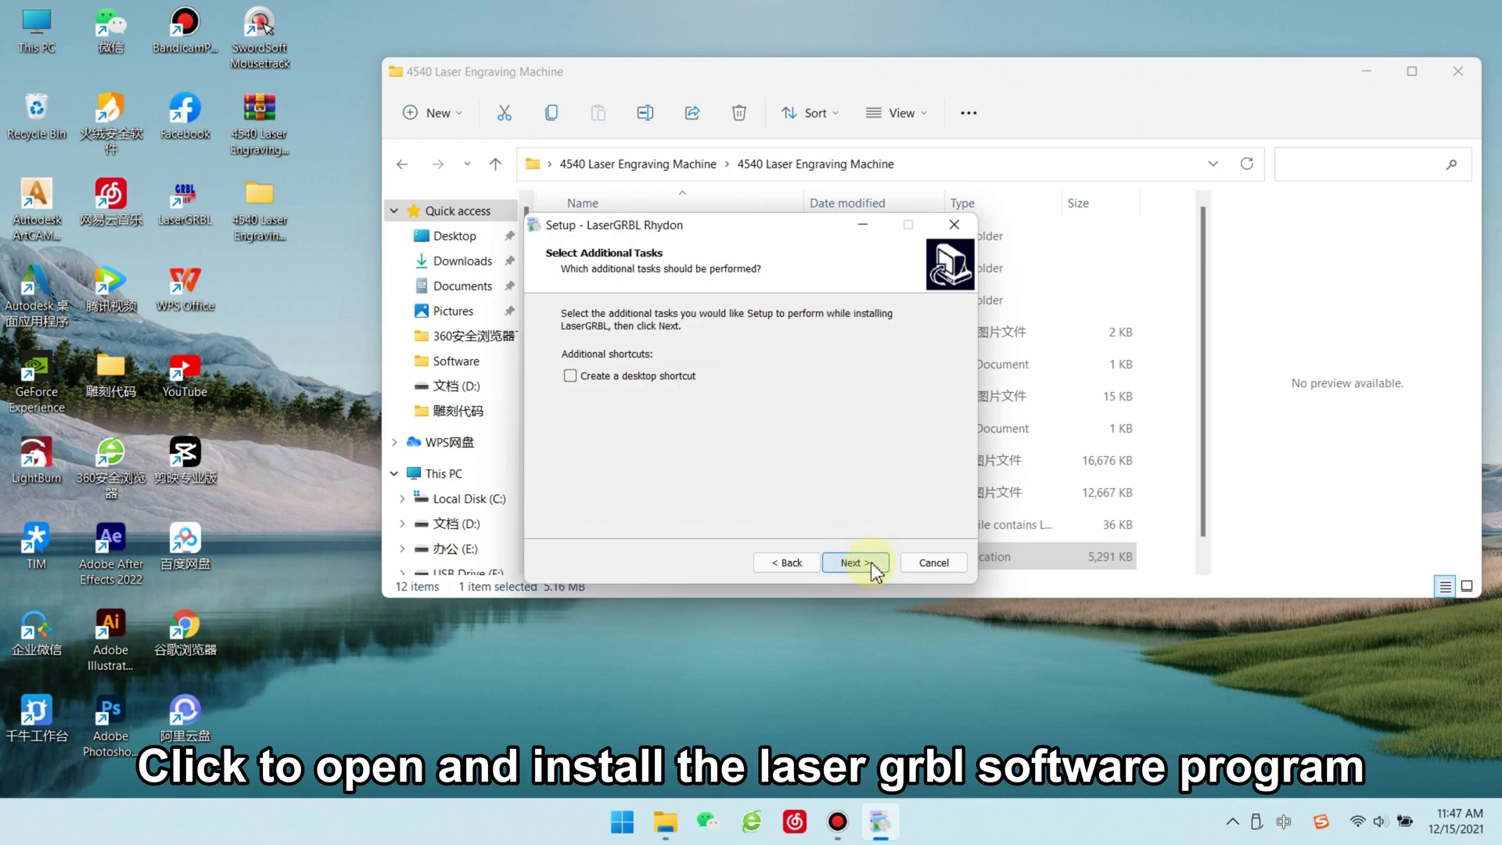
click(870, 561)
click(855, 562)
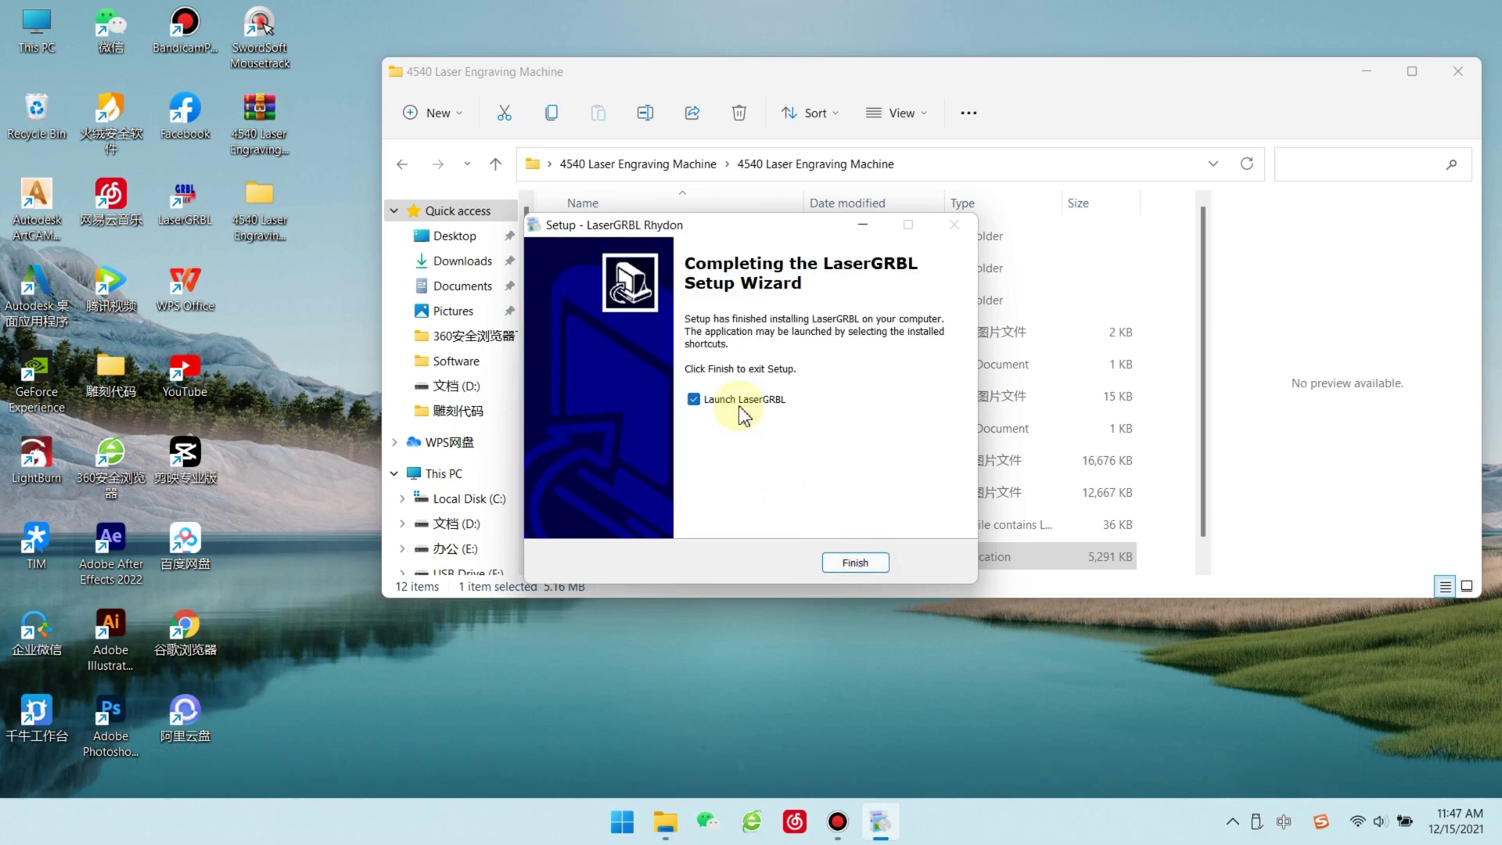
click(693, 399)
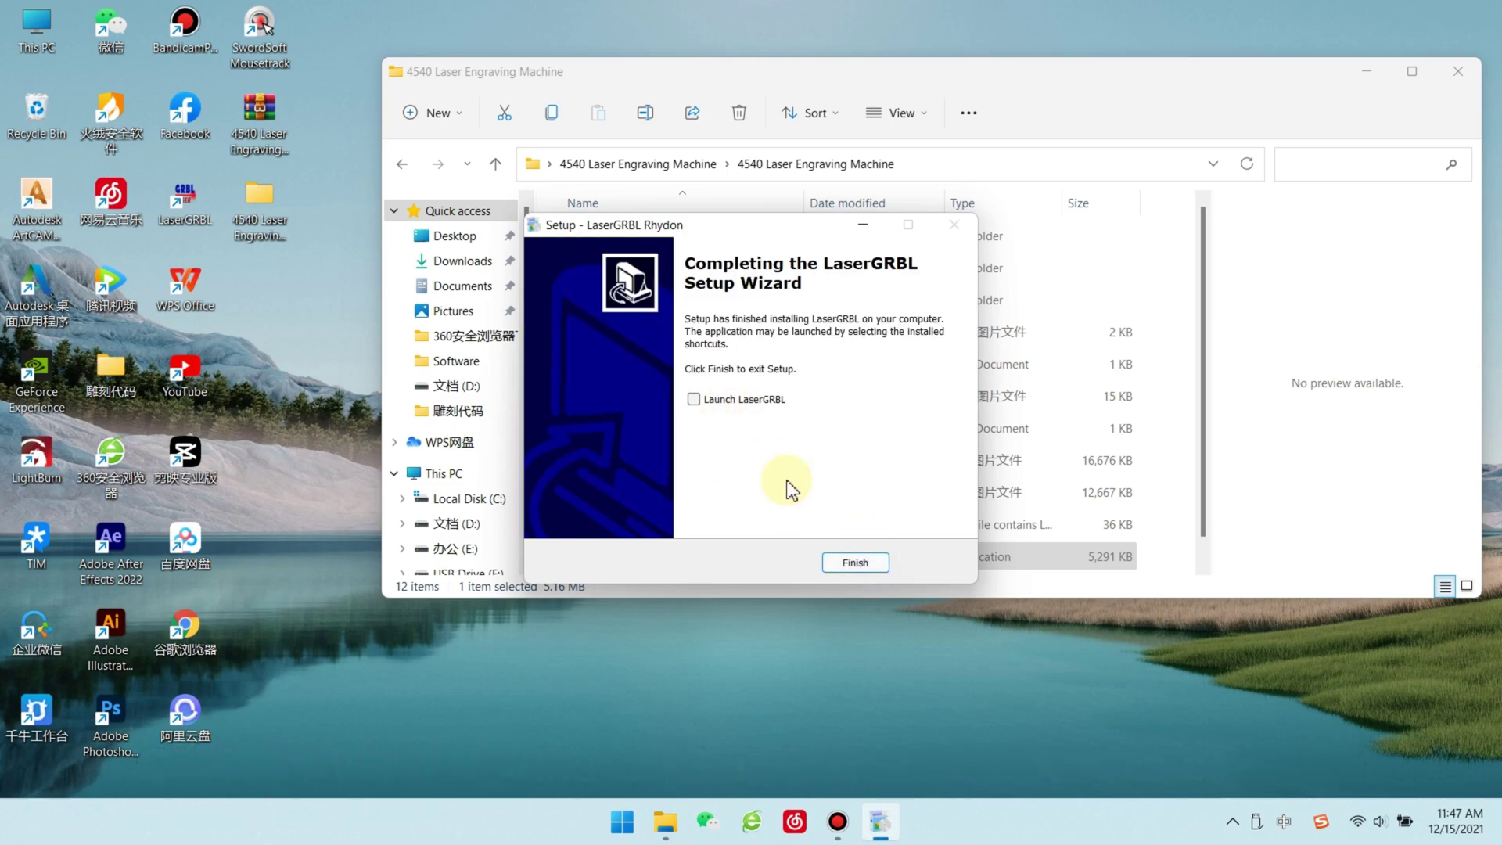
click(859, 565)
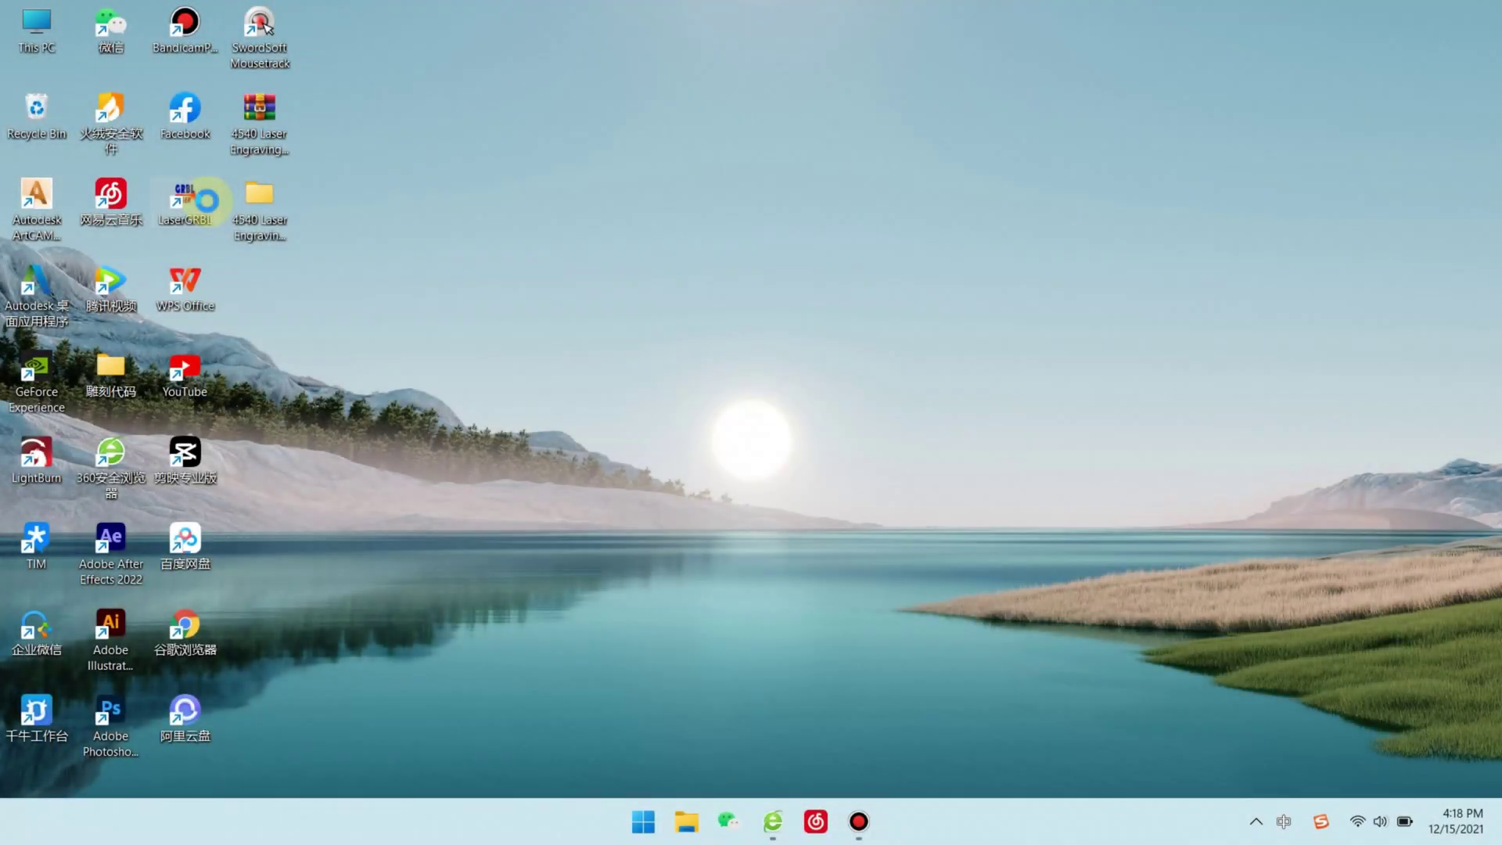
- Launch LaserGRBL from its desktop shortcut and maximize its window
right_click(208, 200)
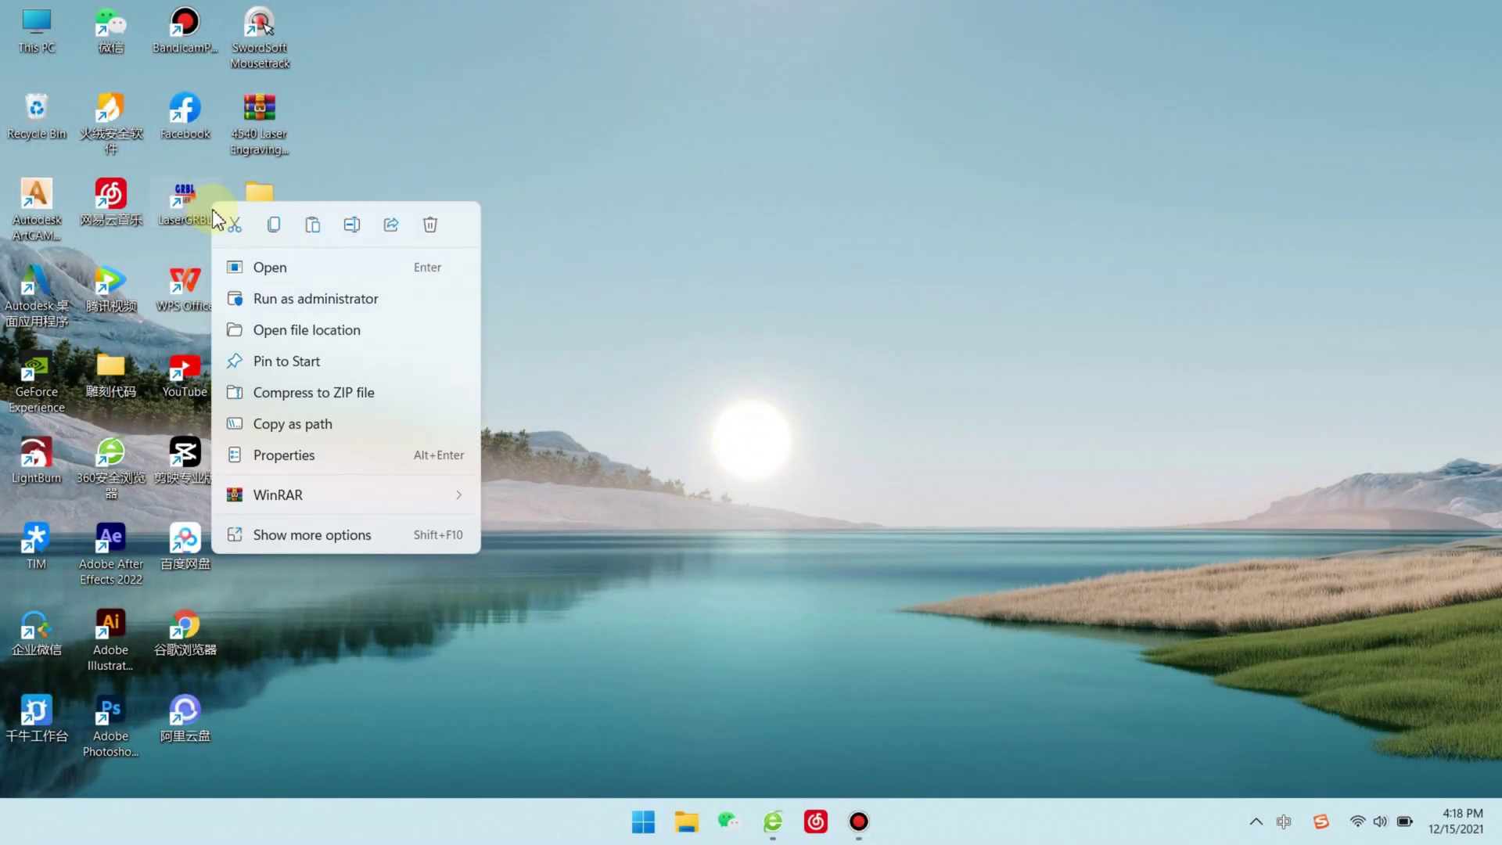
click(251, 262)
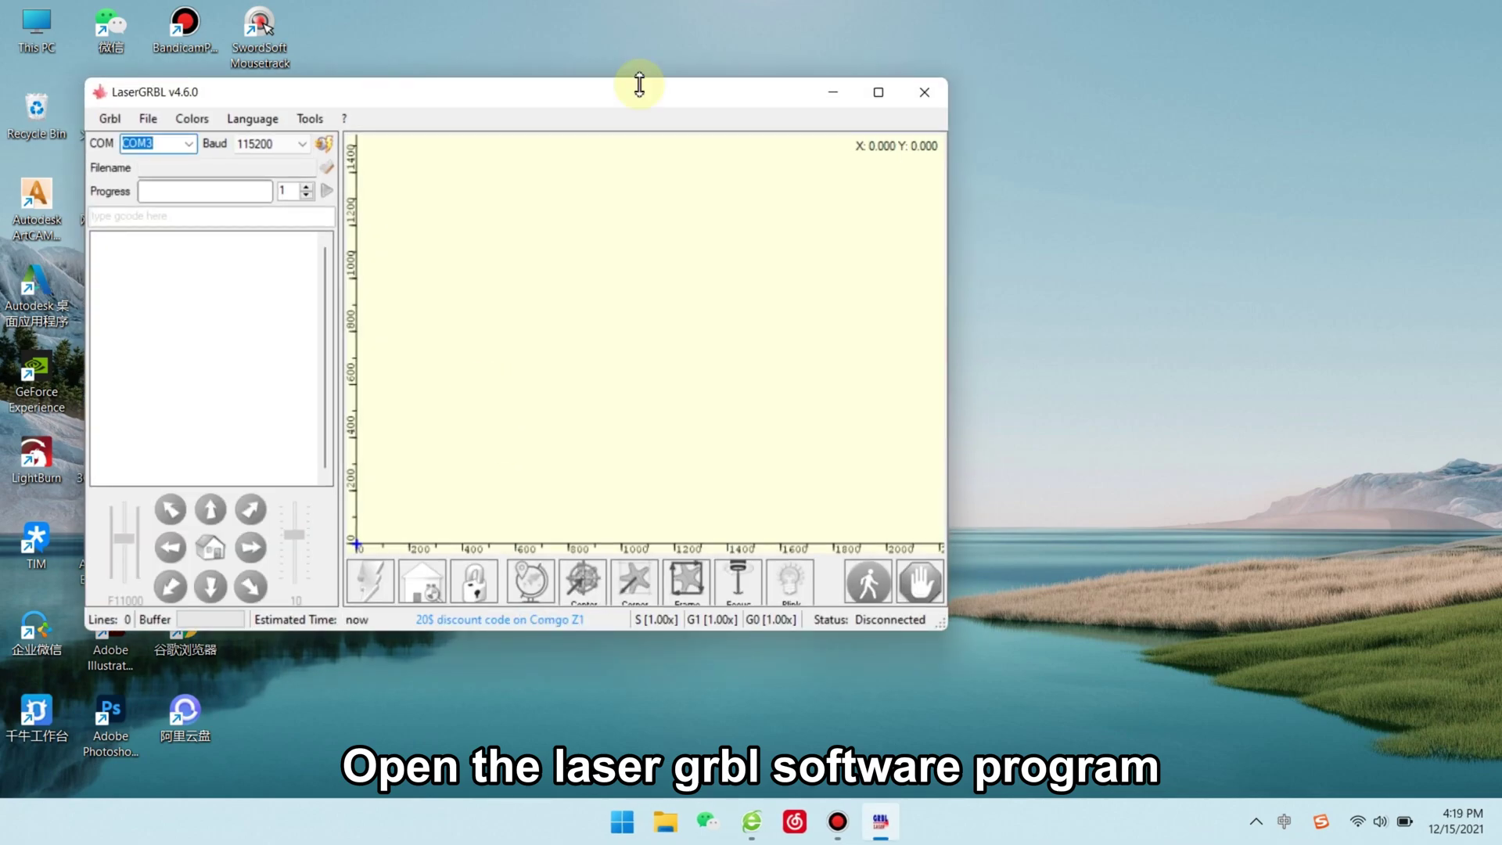
click(878, 91)
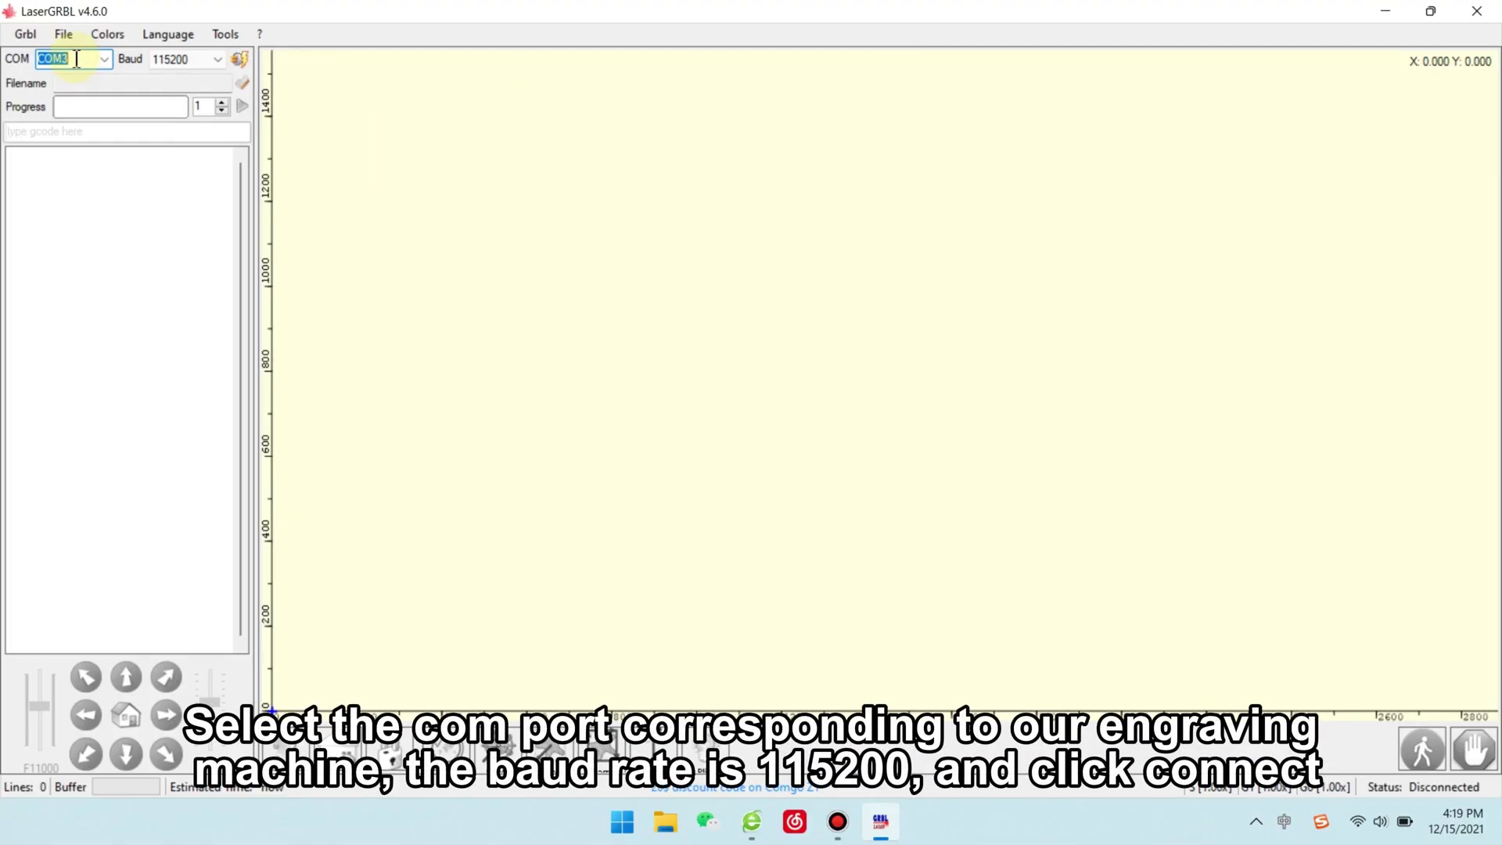
- Connect to the engraving machine on COM3 at a baud rate of 115200
click(104, 60)
click(73, 78)
click(218, 60)
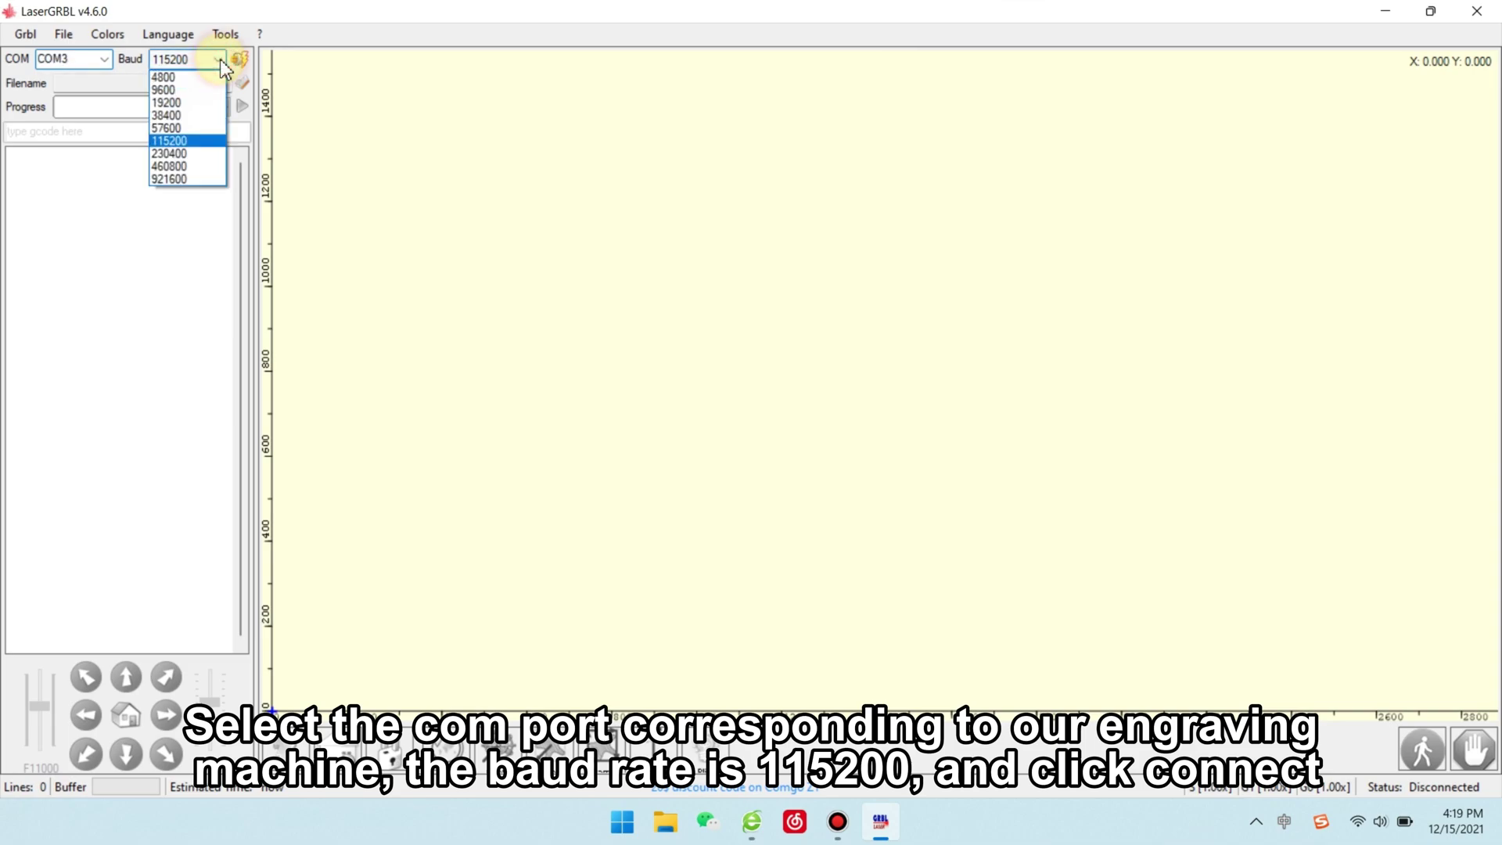
click(194, 143)
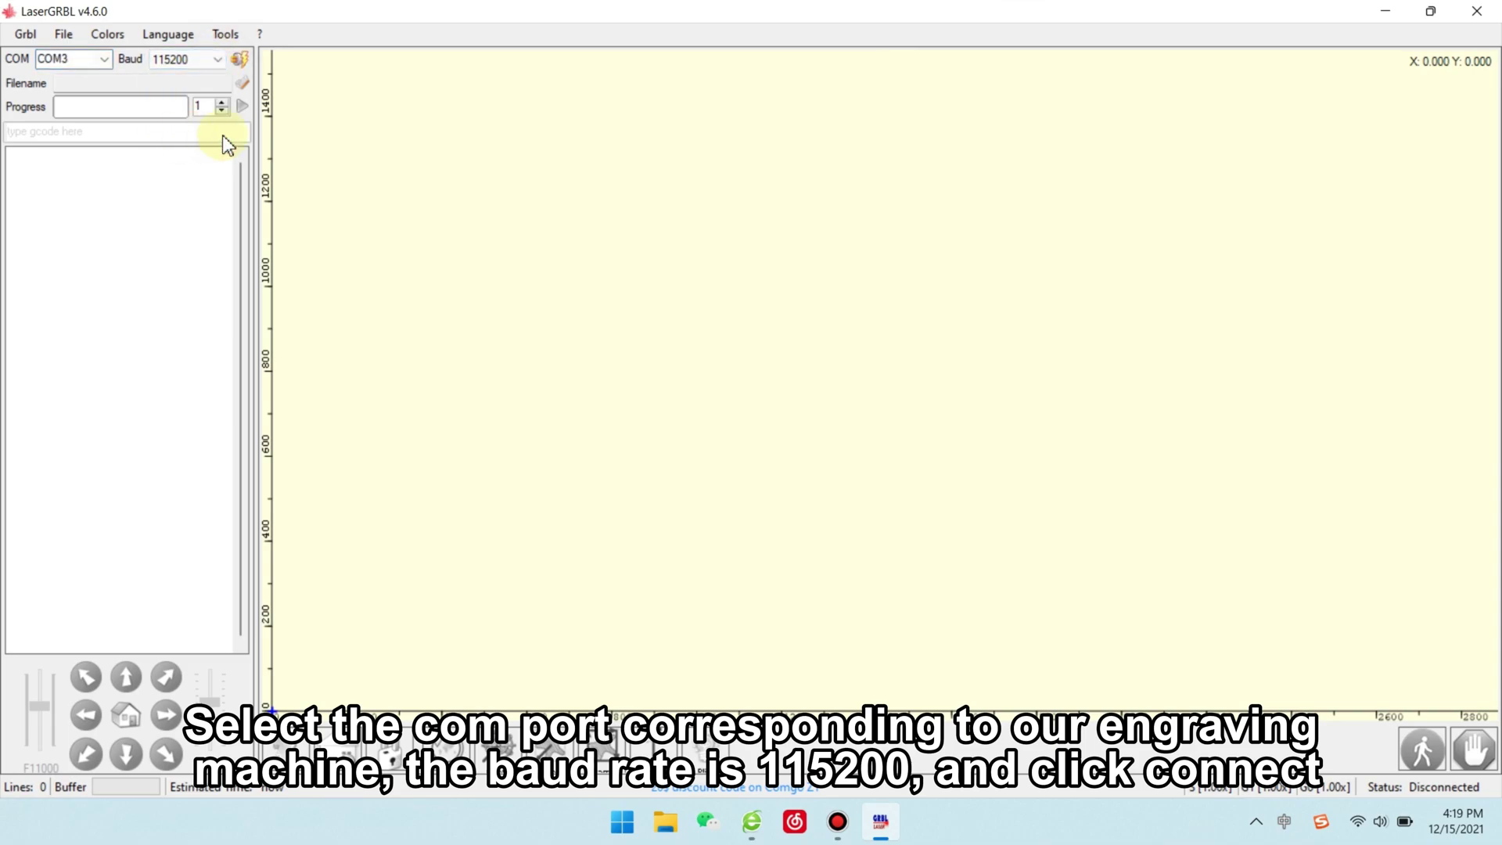
click(238, 61)
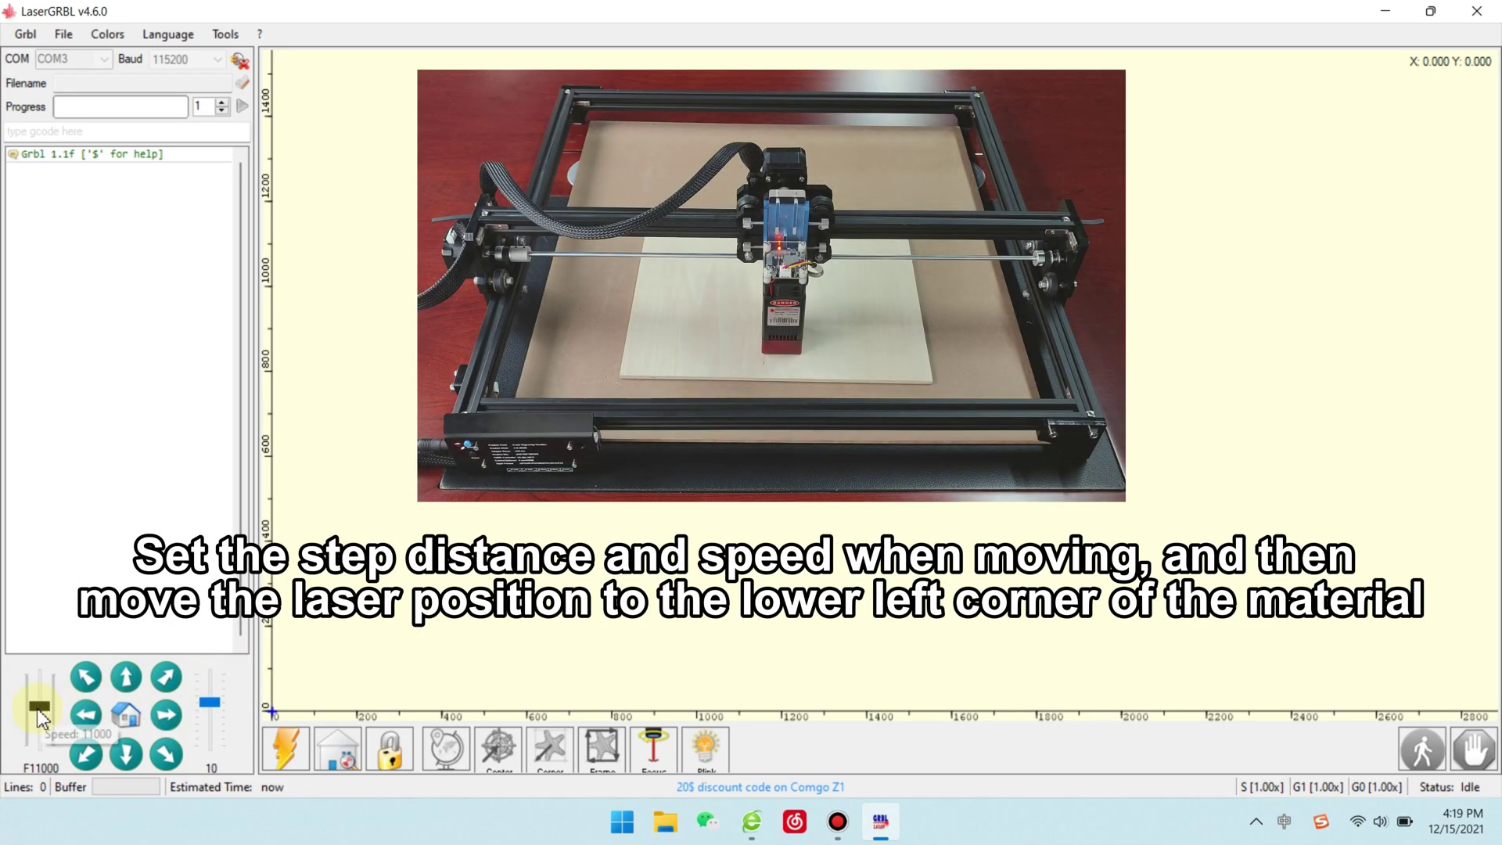
- Jog the laser head four steps of 20 in negative X at speed 14249, and set that position as the zero point
drag(36, 707, 41, 694)
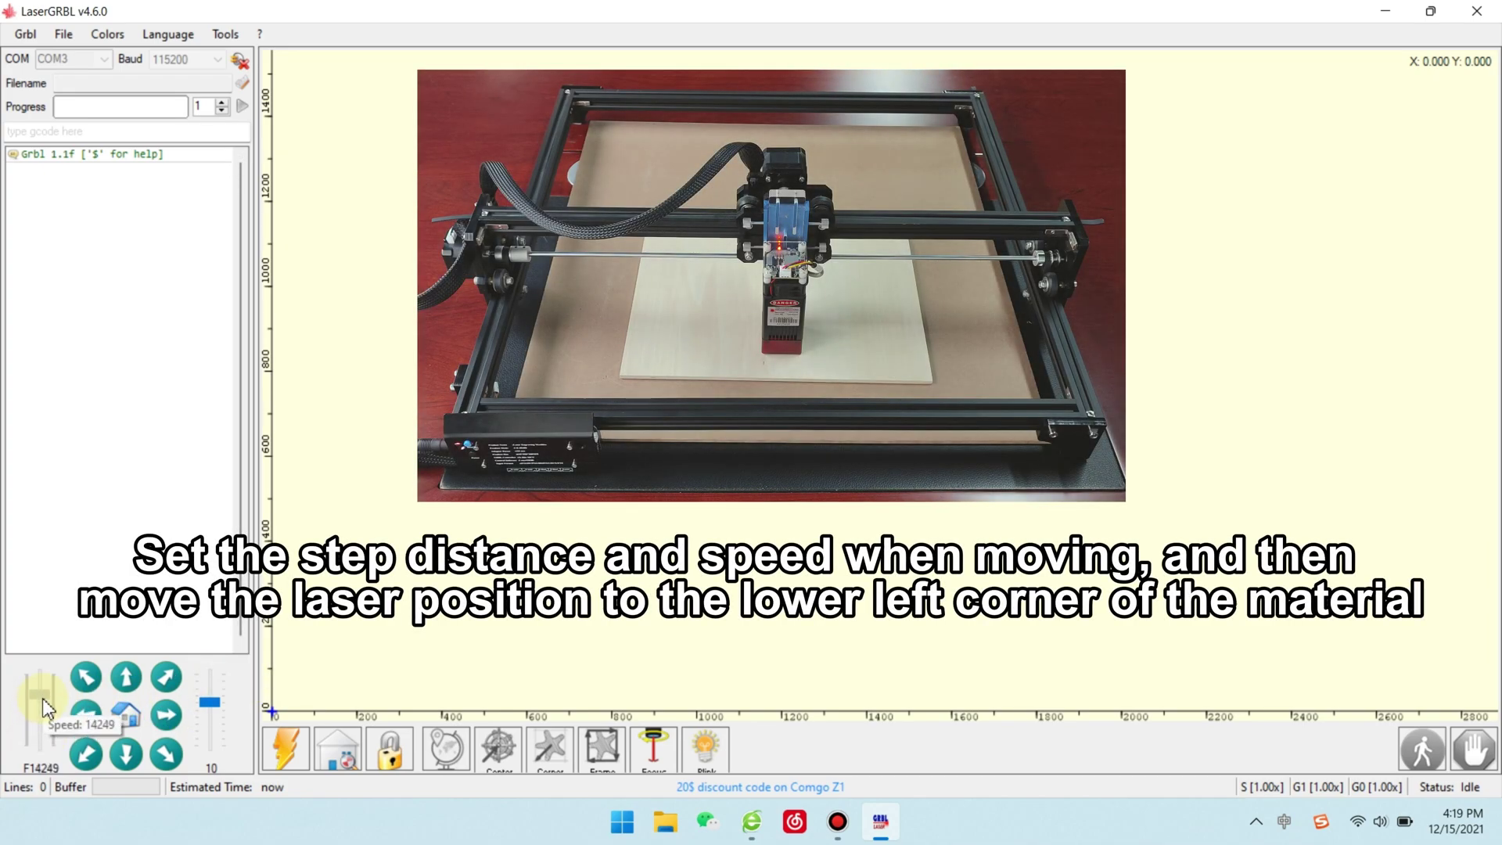
drag(219, 712, 213, 703)
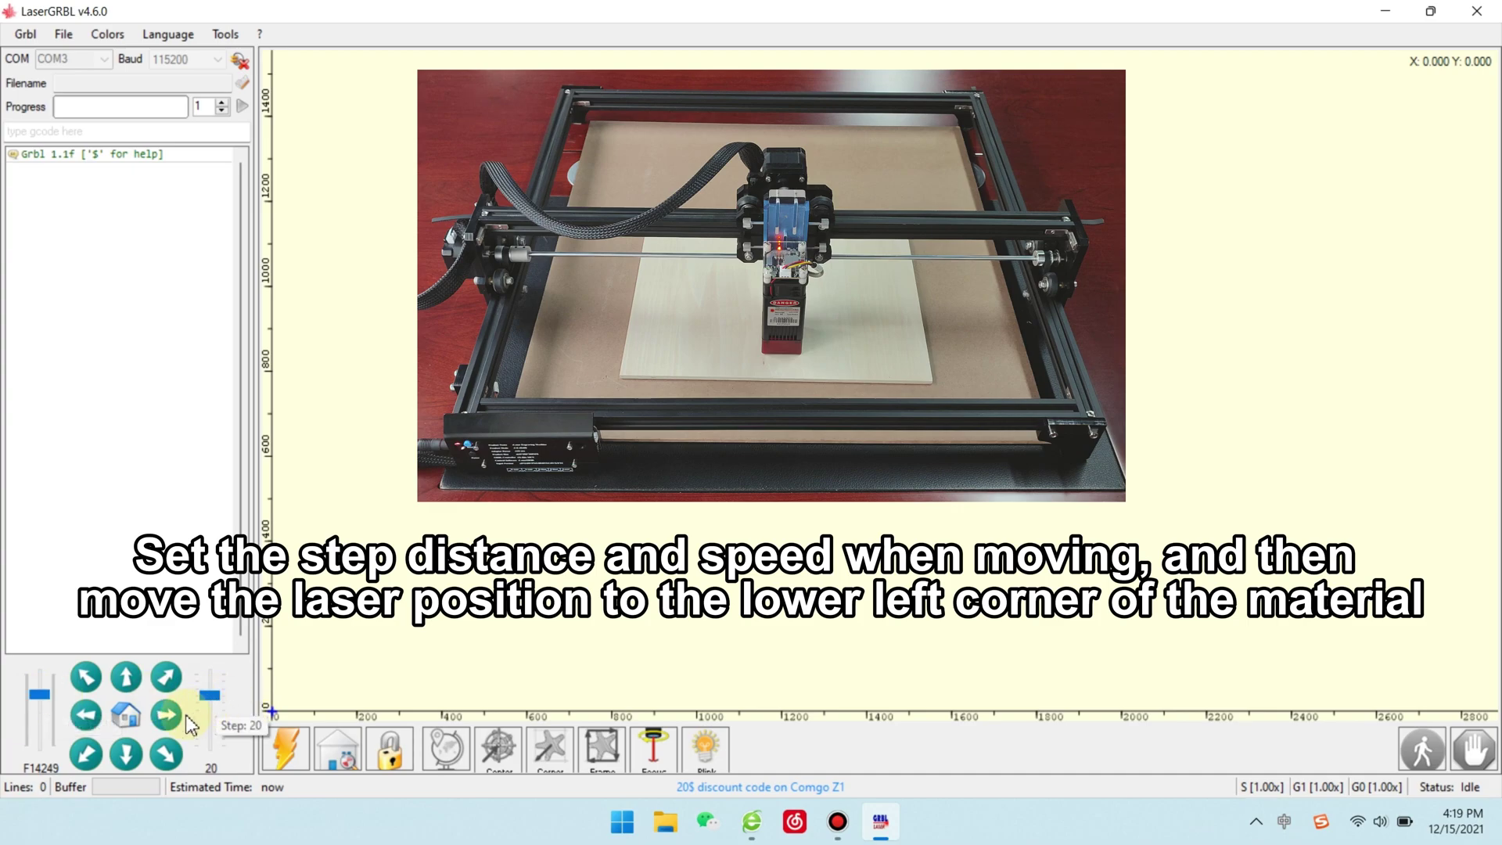
click(91, 715)
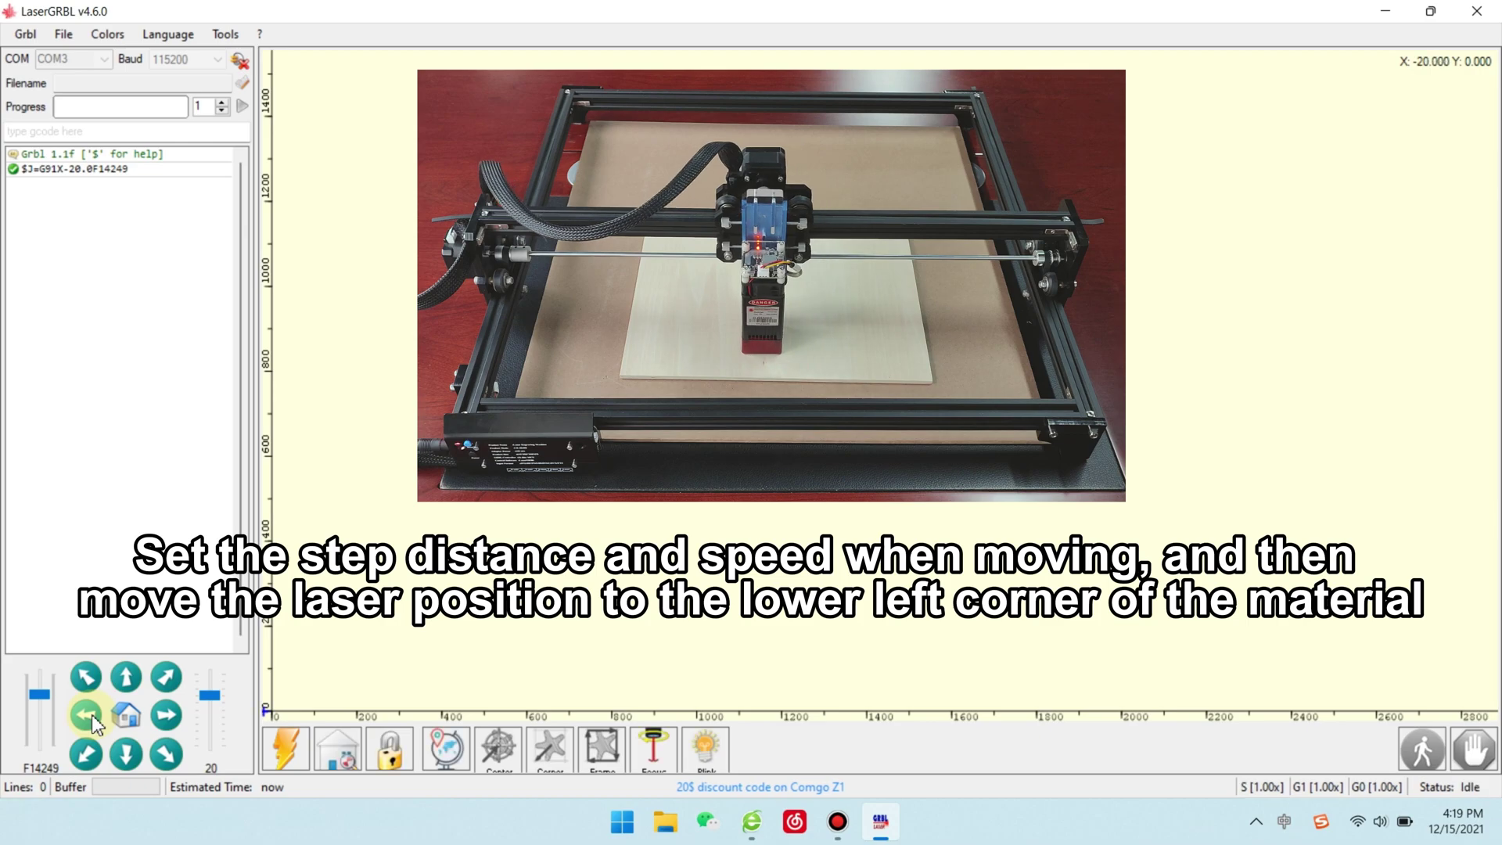
click(92, 715)
click(91, 715)
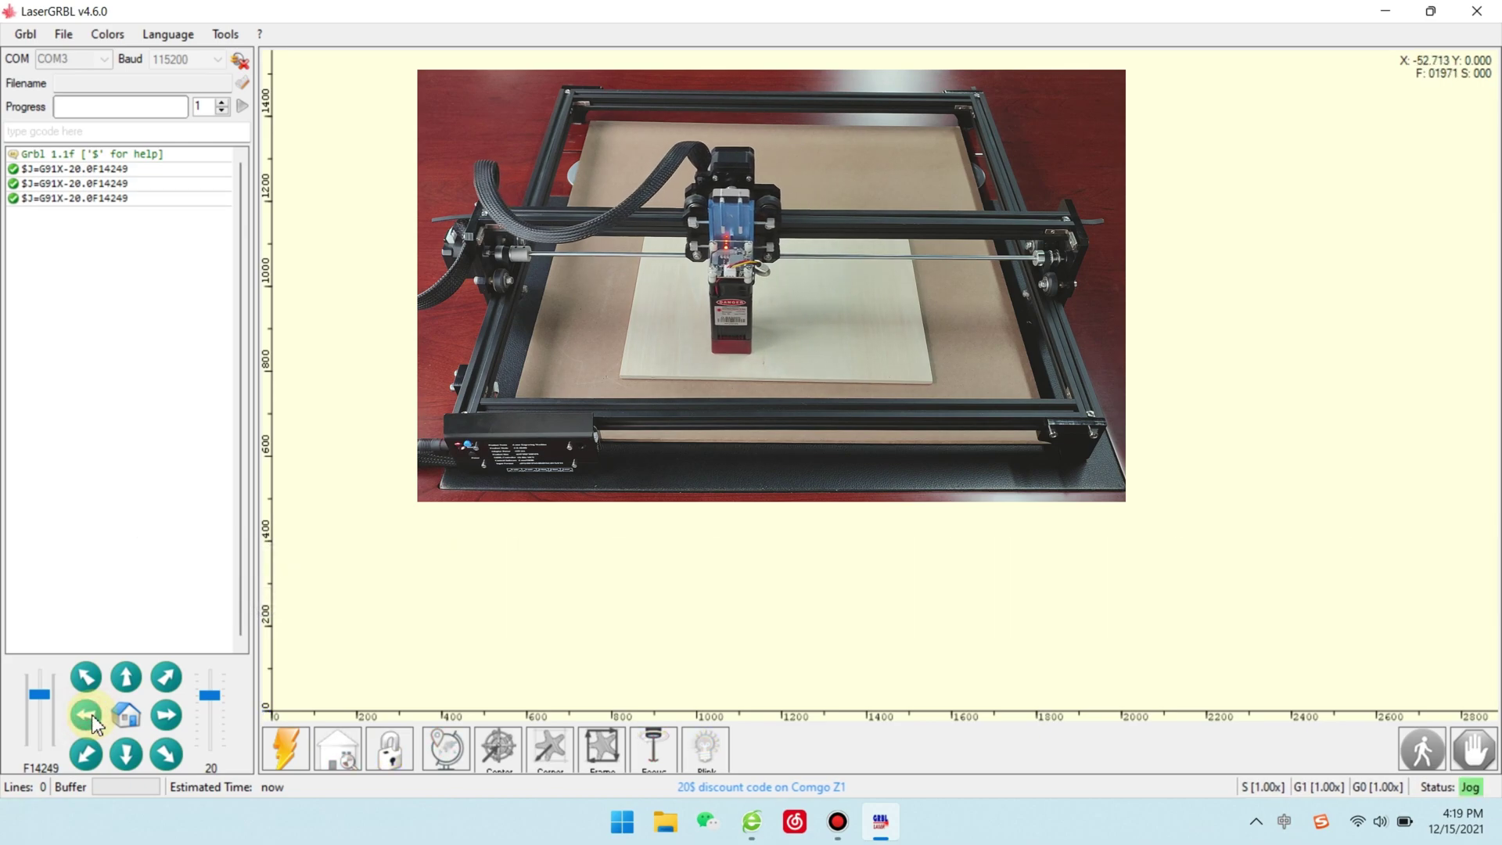
click(91, 715)
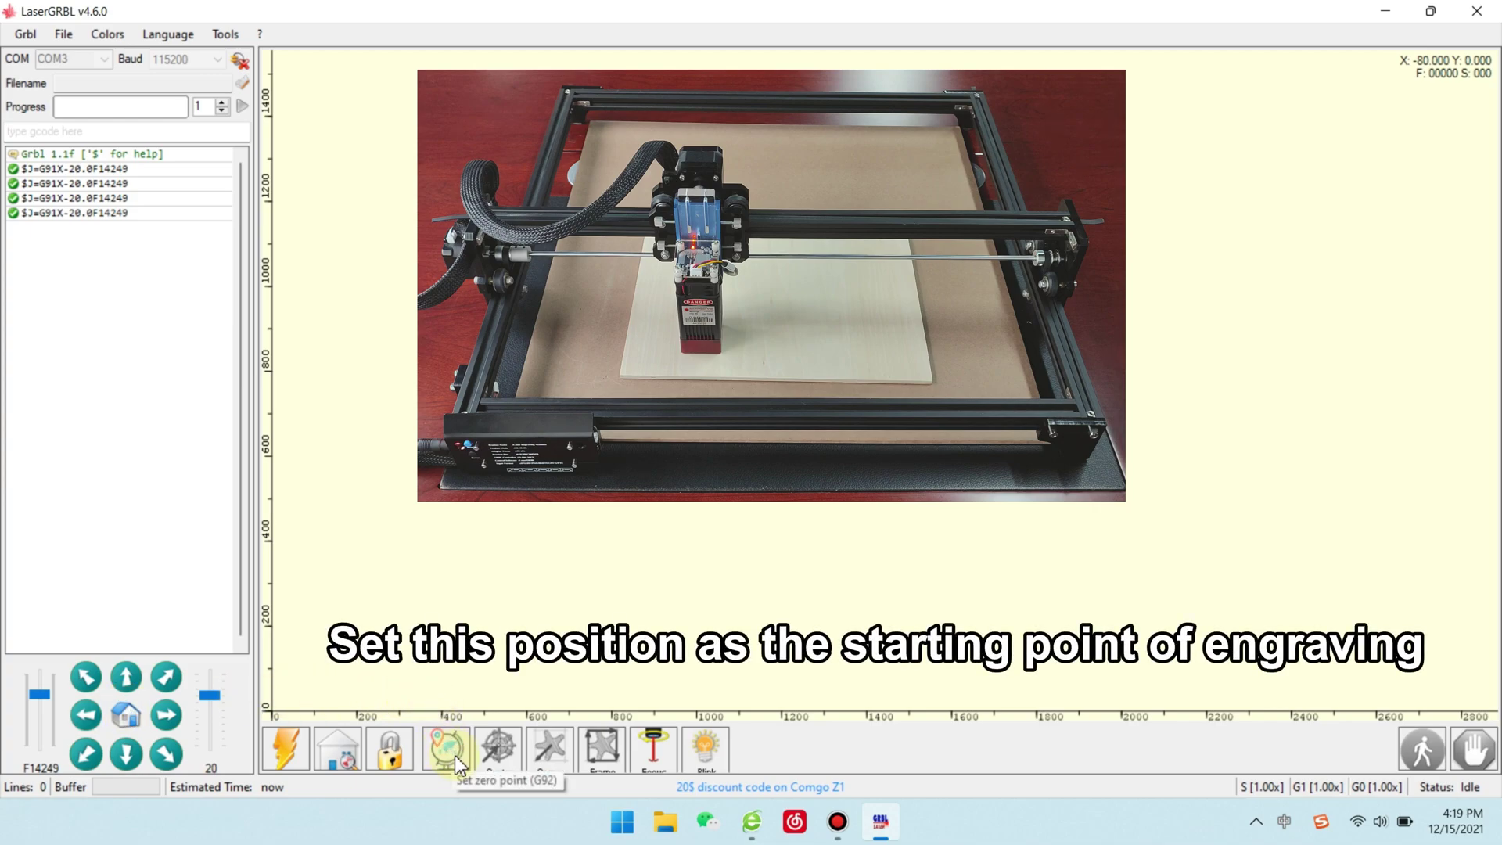
click(453, 754)
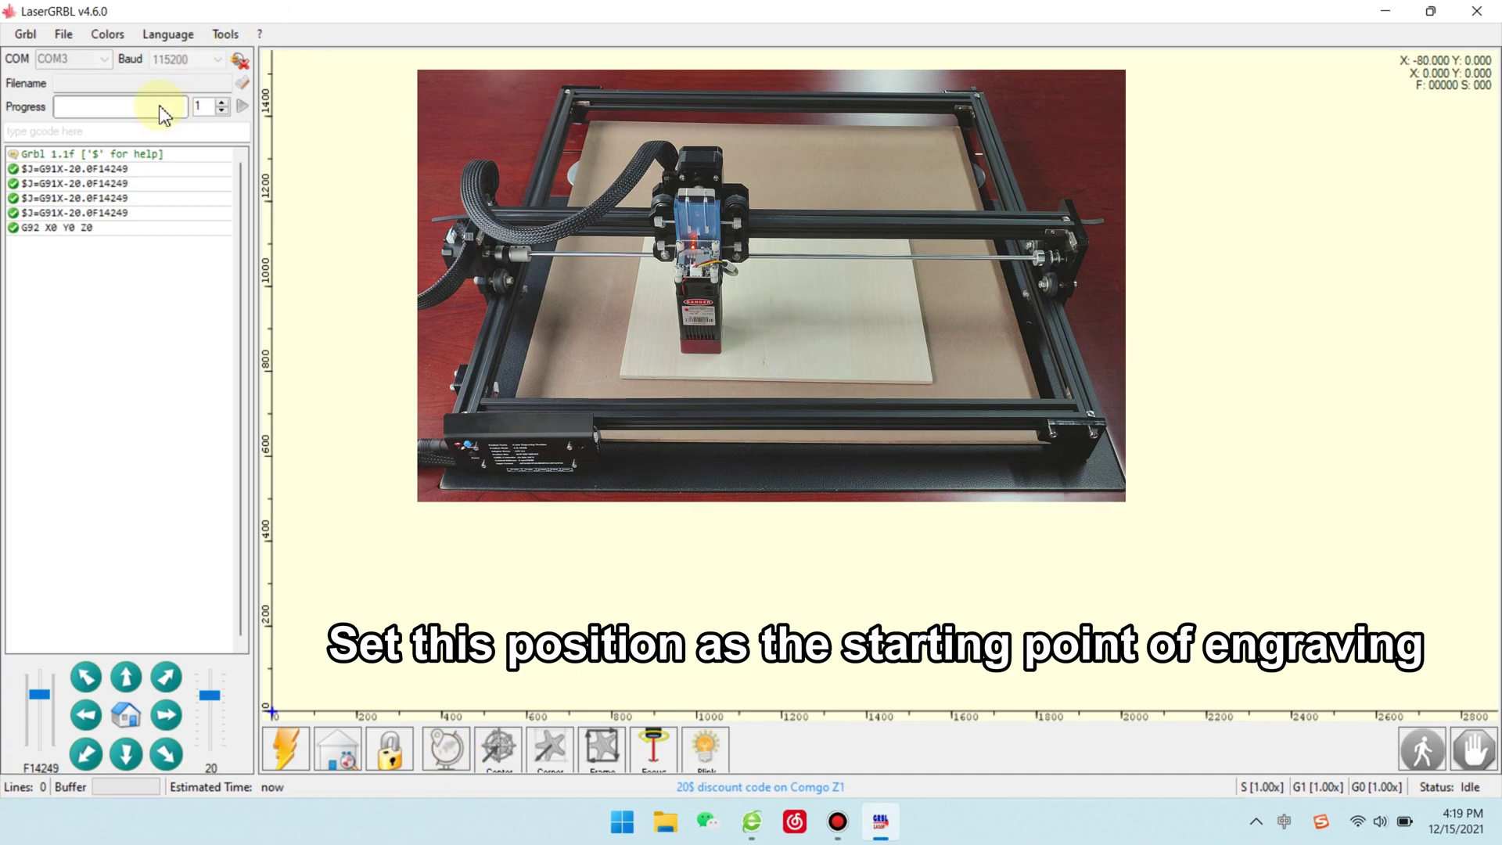
- Open pic (18).bmp for engraving from the 雕刻代码 folder, keeping the file filter on any supported file
click(63, 34)
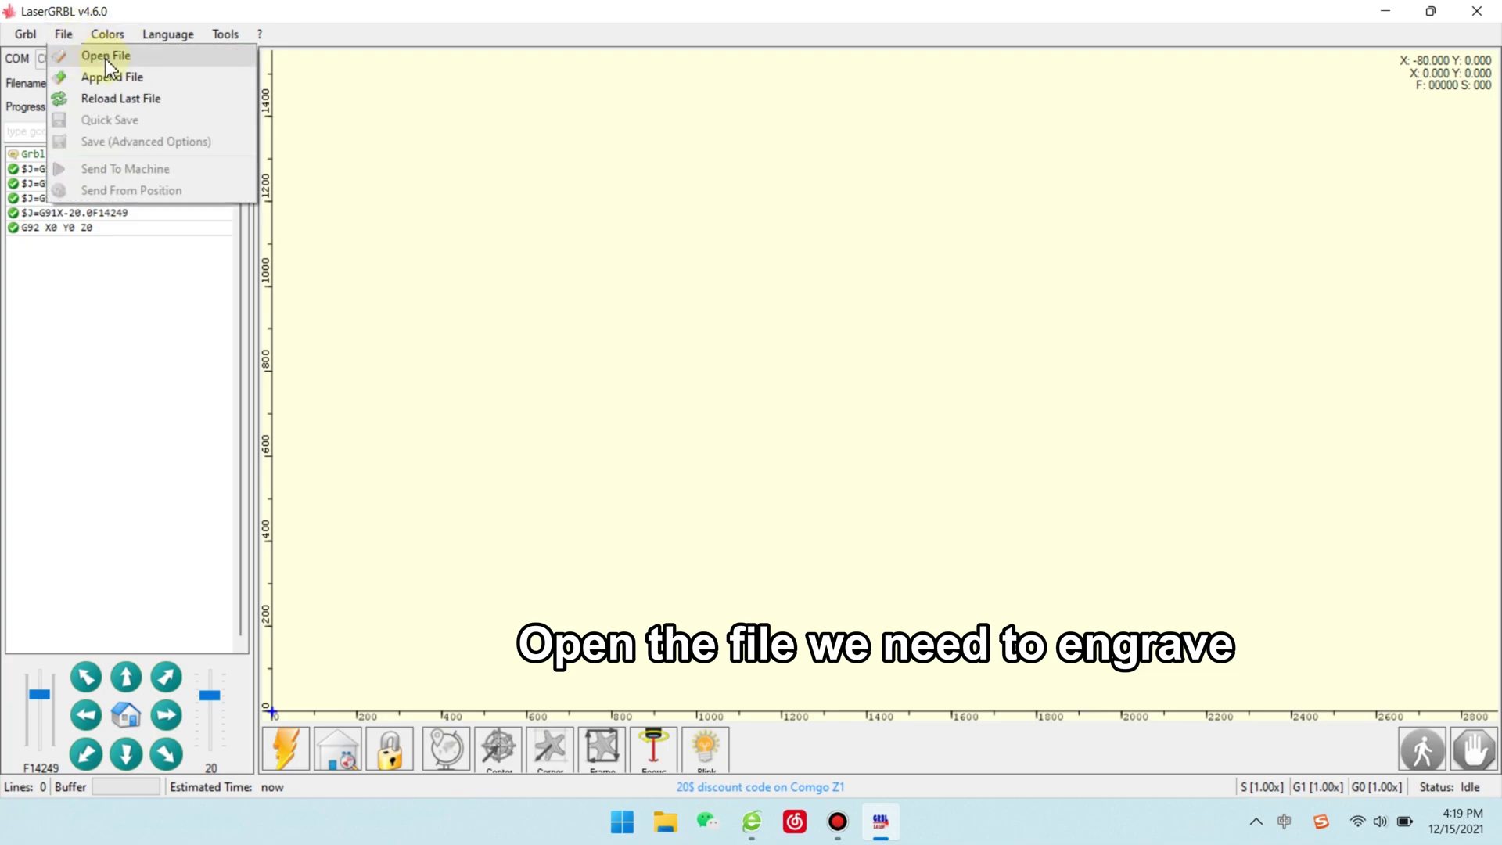
click(143, 58)
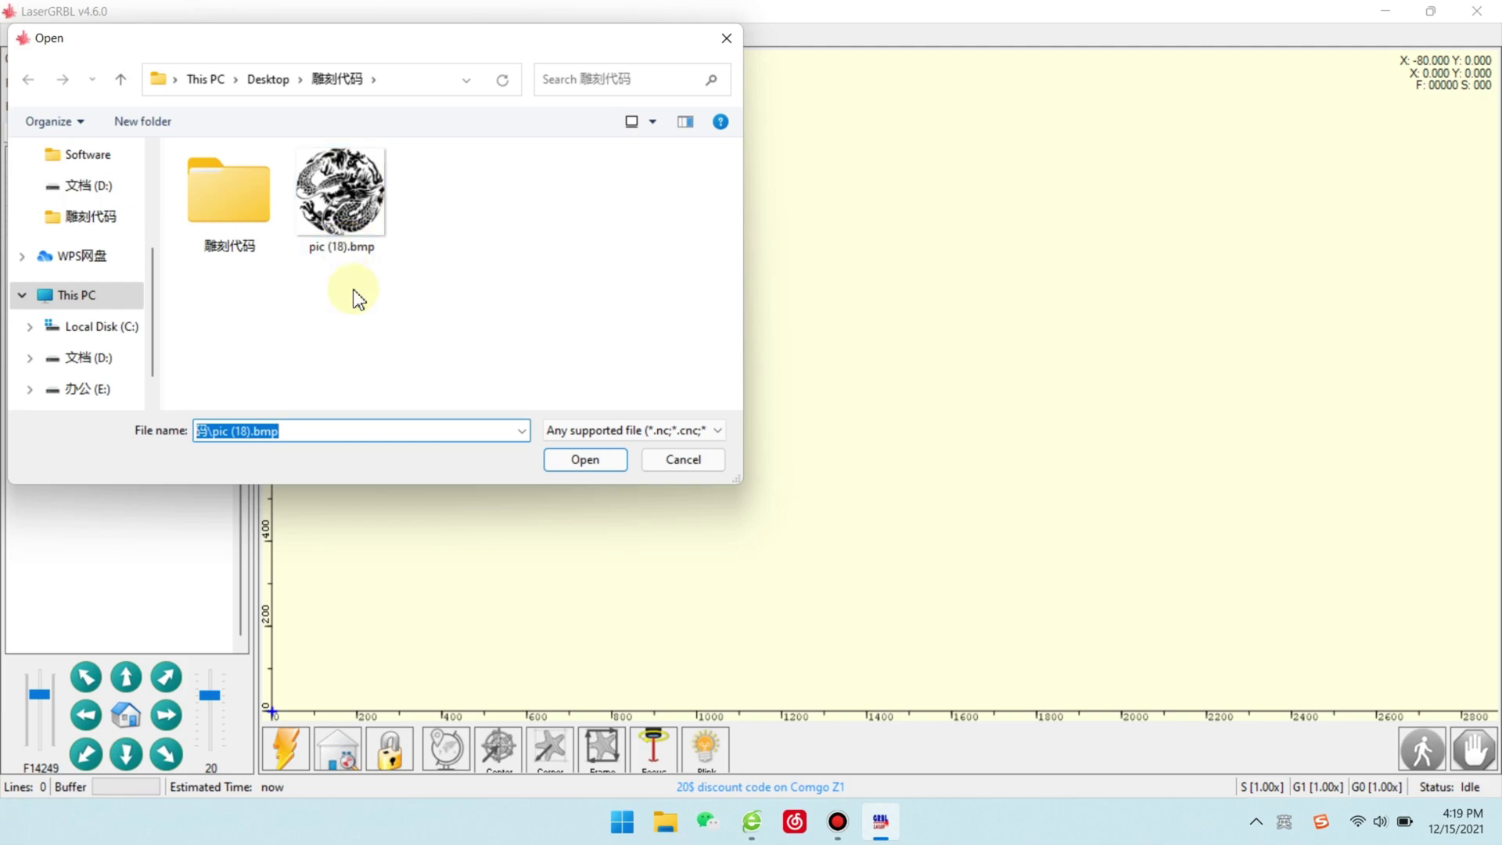
click(668, 430)
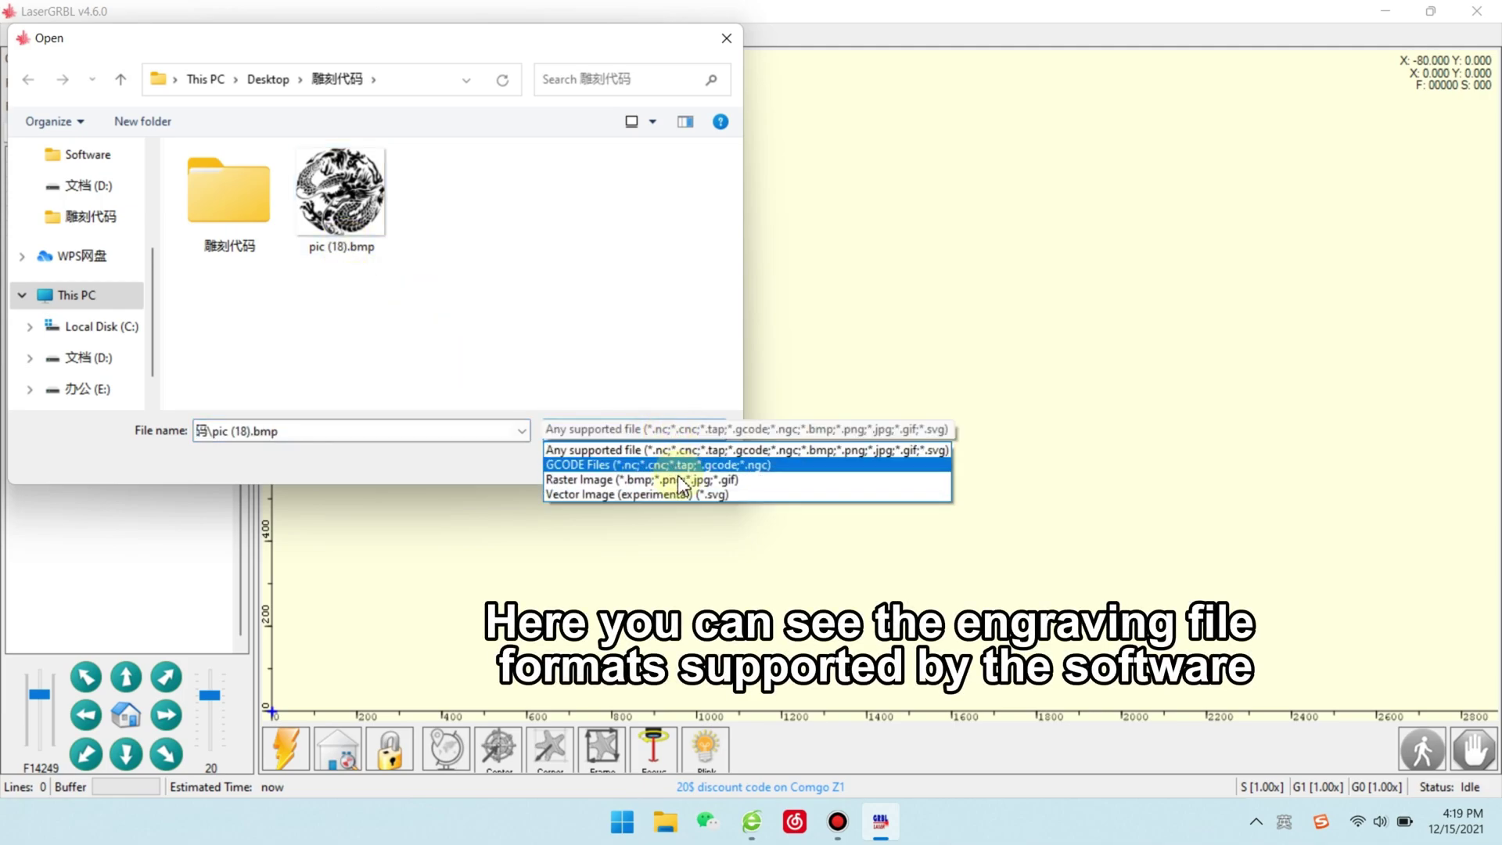
click(737, 445)
click(360, 192)
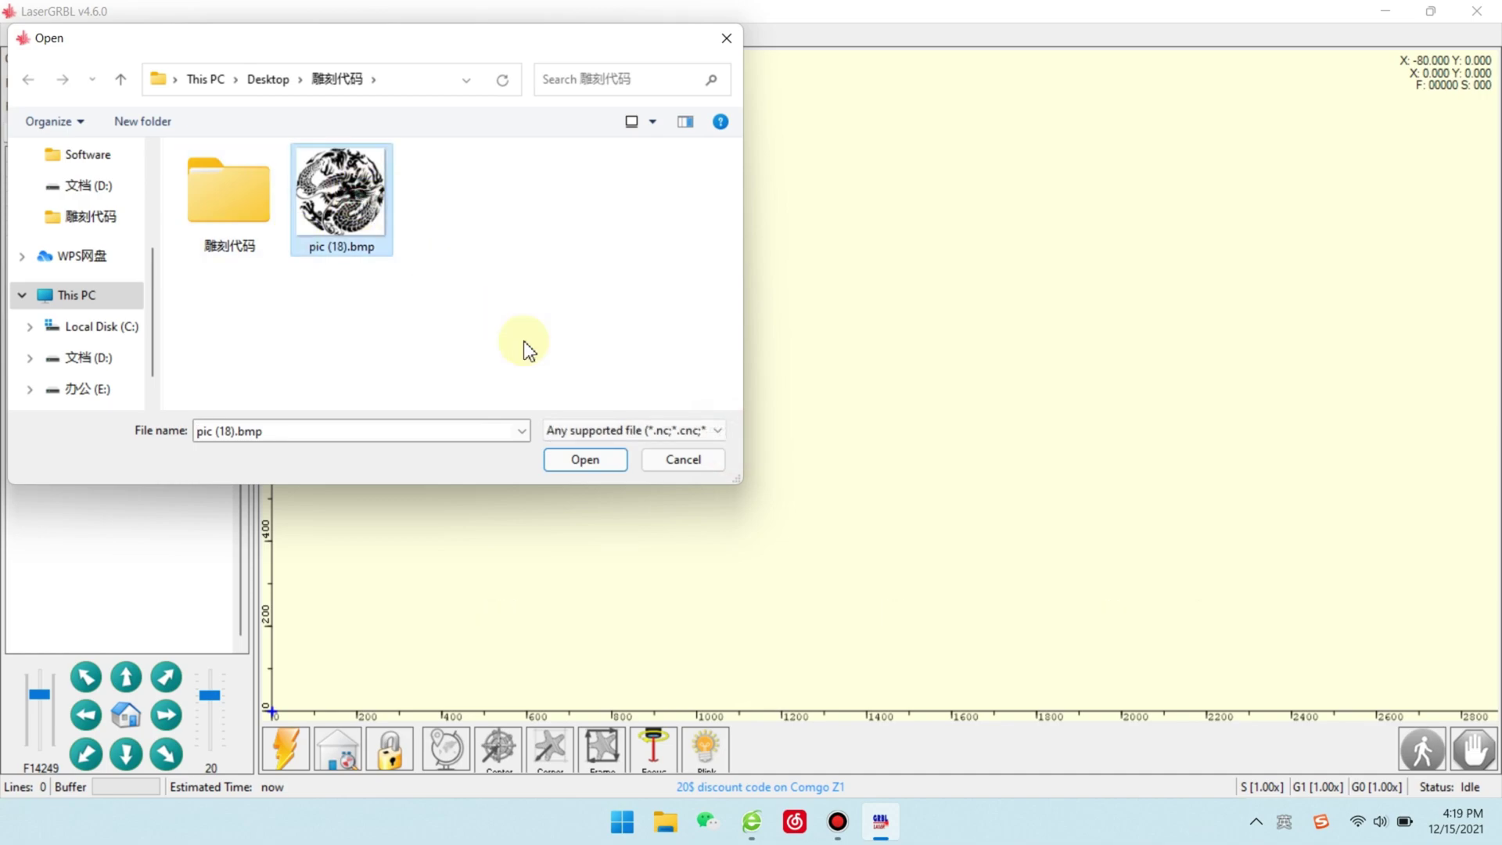
click(583, 461)
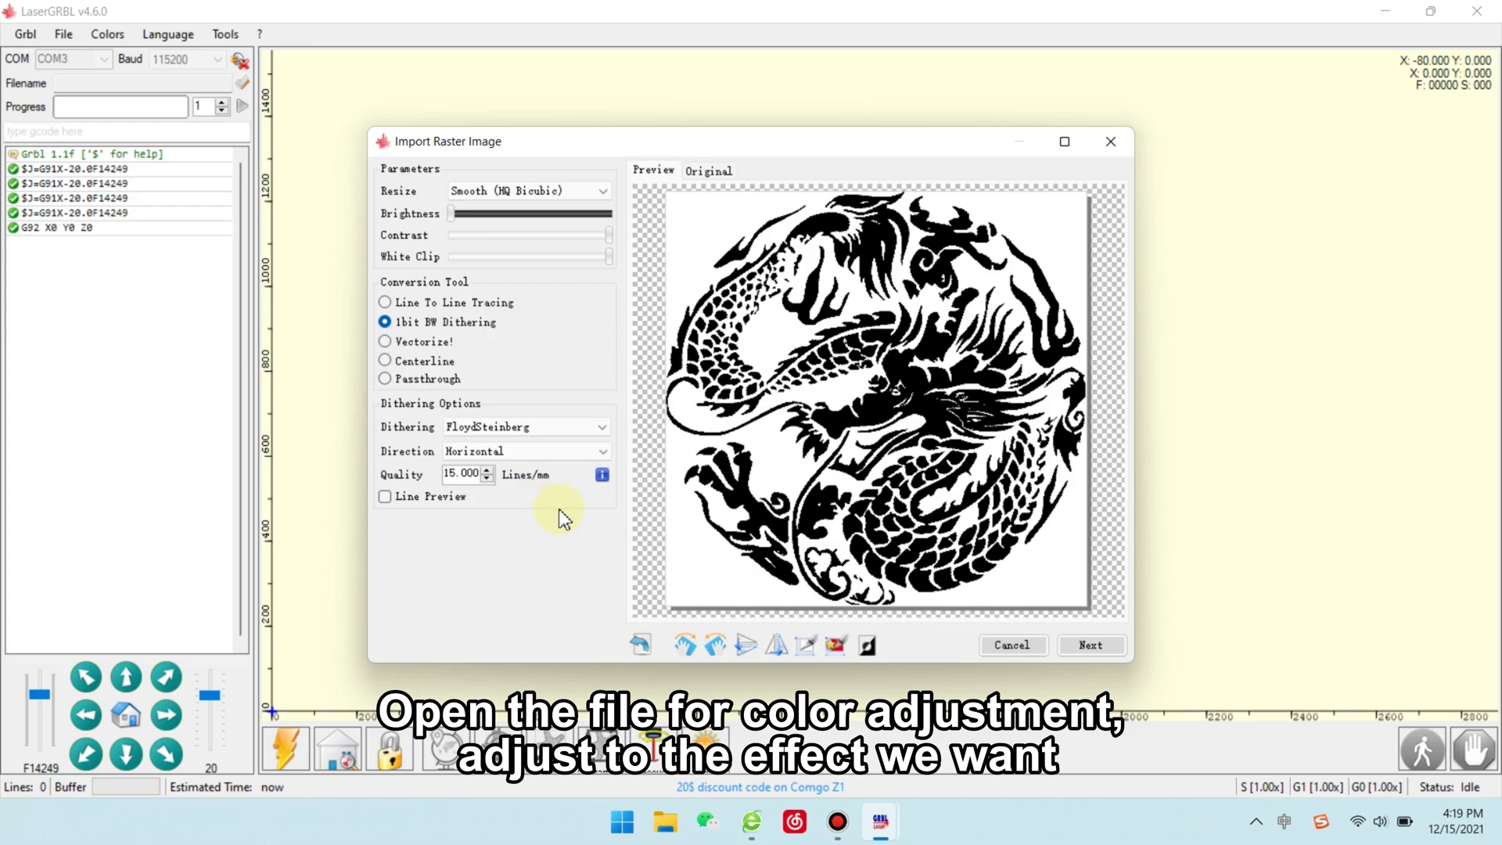
- Adjust the imported dragon image's brightness to 40 and its contrast to the maximum
mouse_move(454, 217)
mouse_move(452, 214)
mouse_down()
mouse_move(637, 228)
mouse_move(433, 230)
mouse_up()
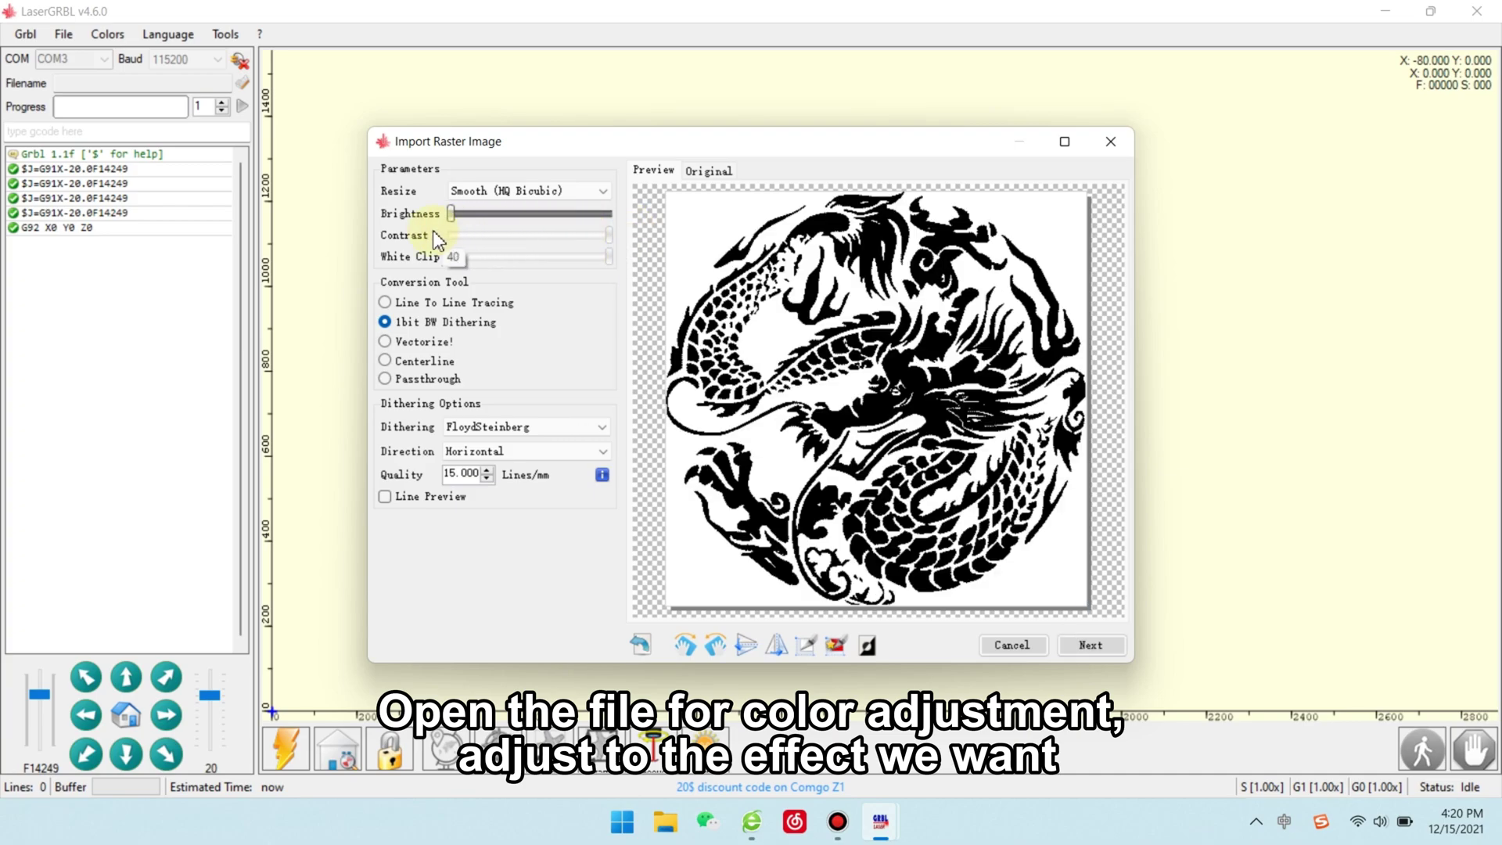
mouse_move(613, 239)
mouse_down()
mouse_move(492, 241)
mouse_move(630, 239)
mouse_move(552, 267)
mouse_move(449, 256)
mouse_move(635, 257)
mouse_up()
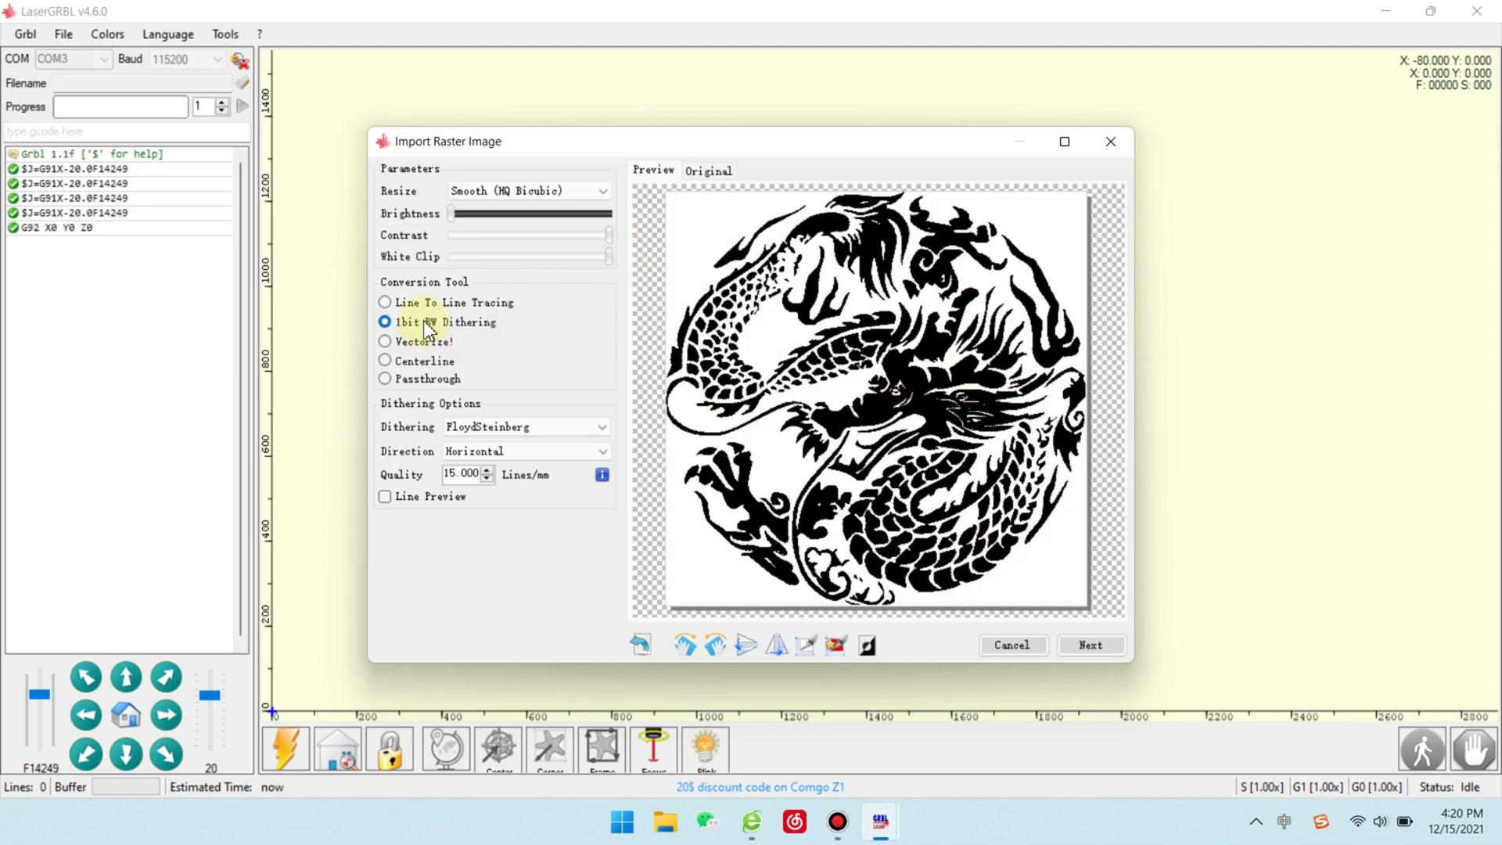
- Compare the dragon preview in Line To Line Tracing, Vectorize!, Centerline and Passthrough modes, and settle on 1bit BW Dithering
click(415, 305)
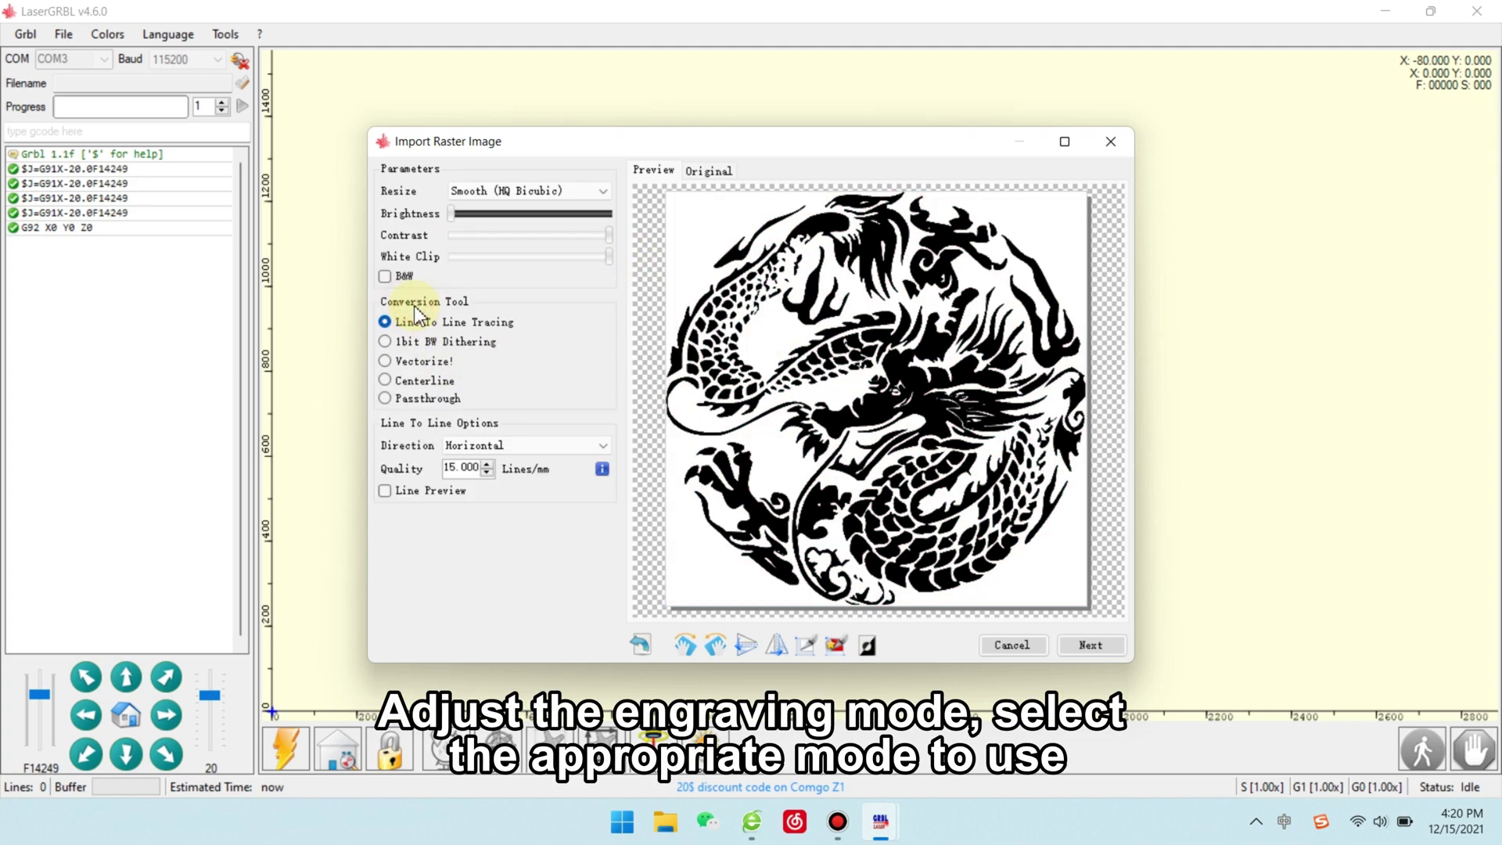
click(475, 341)
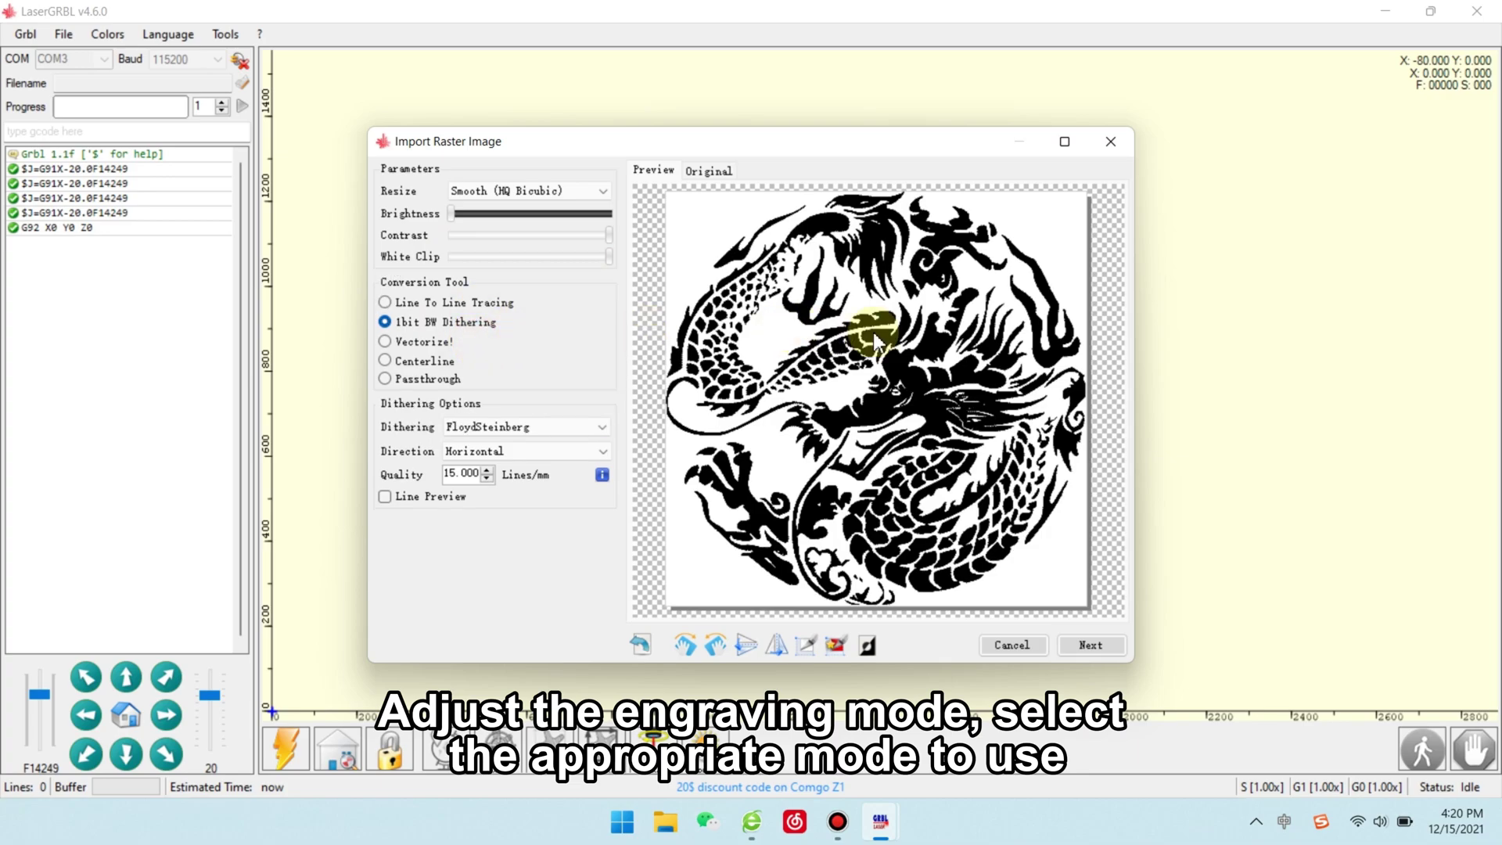
click(444, 341)
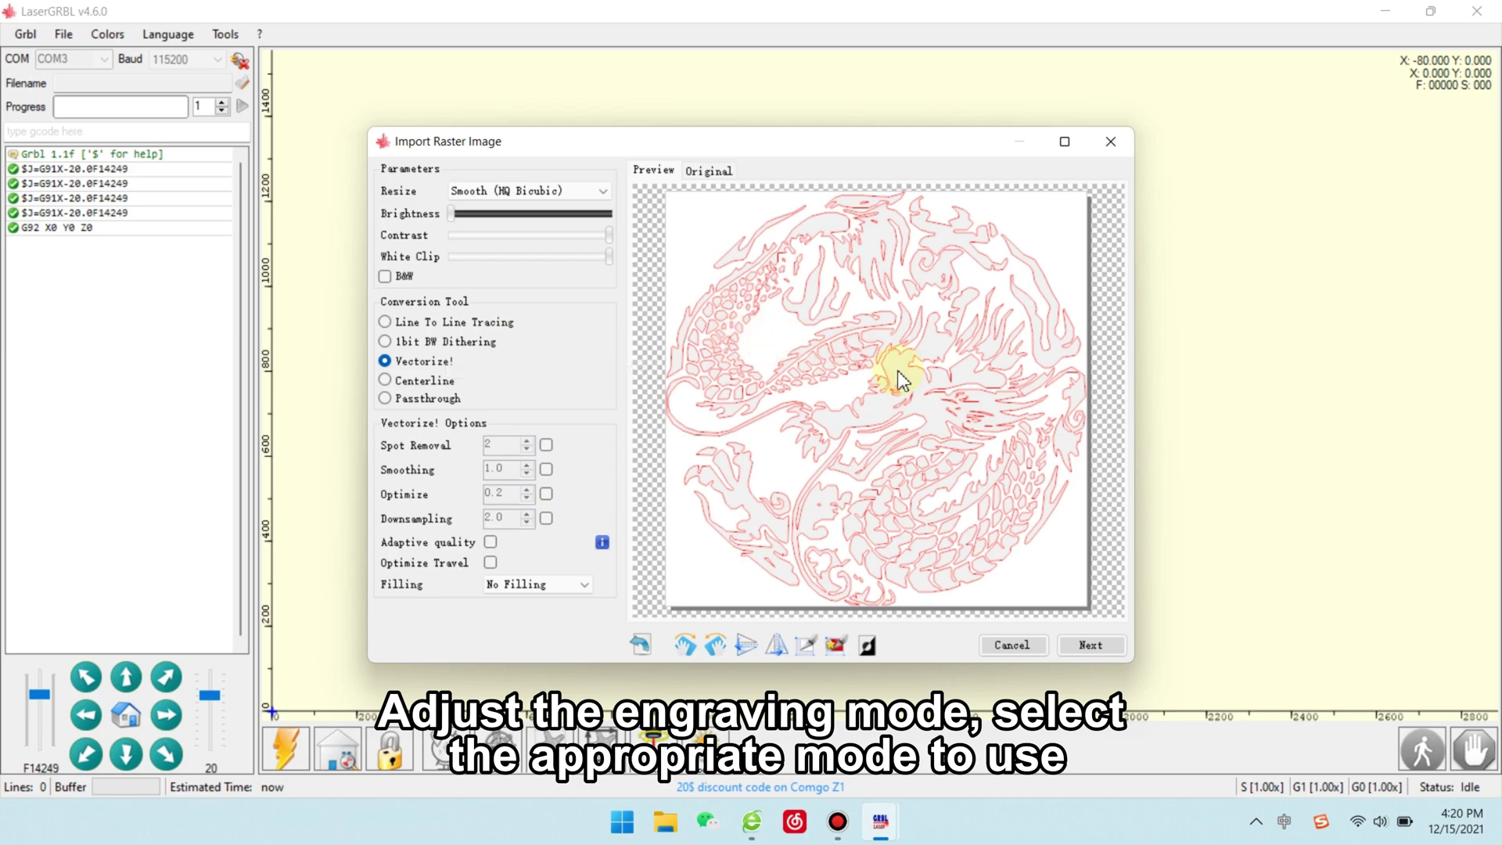
click(436, 382)
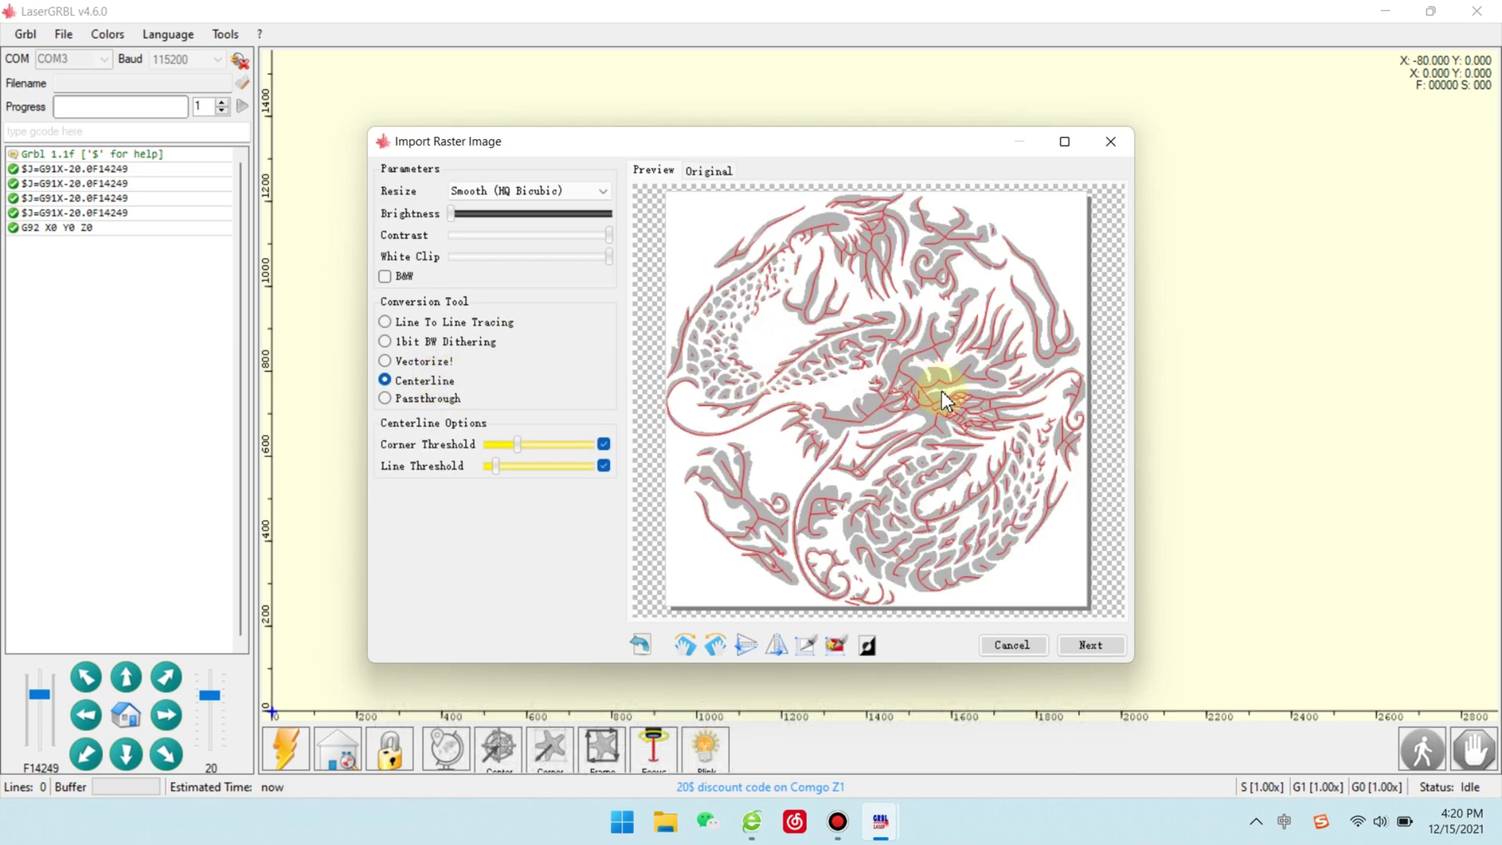
click(427, 397)
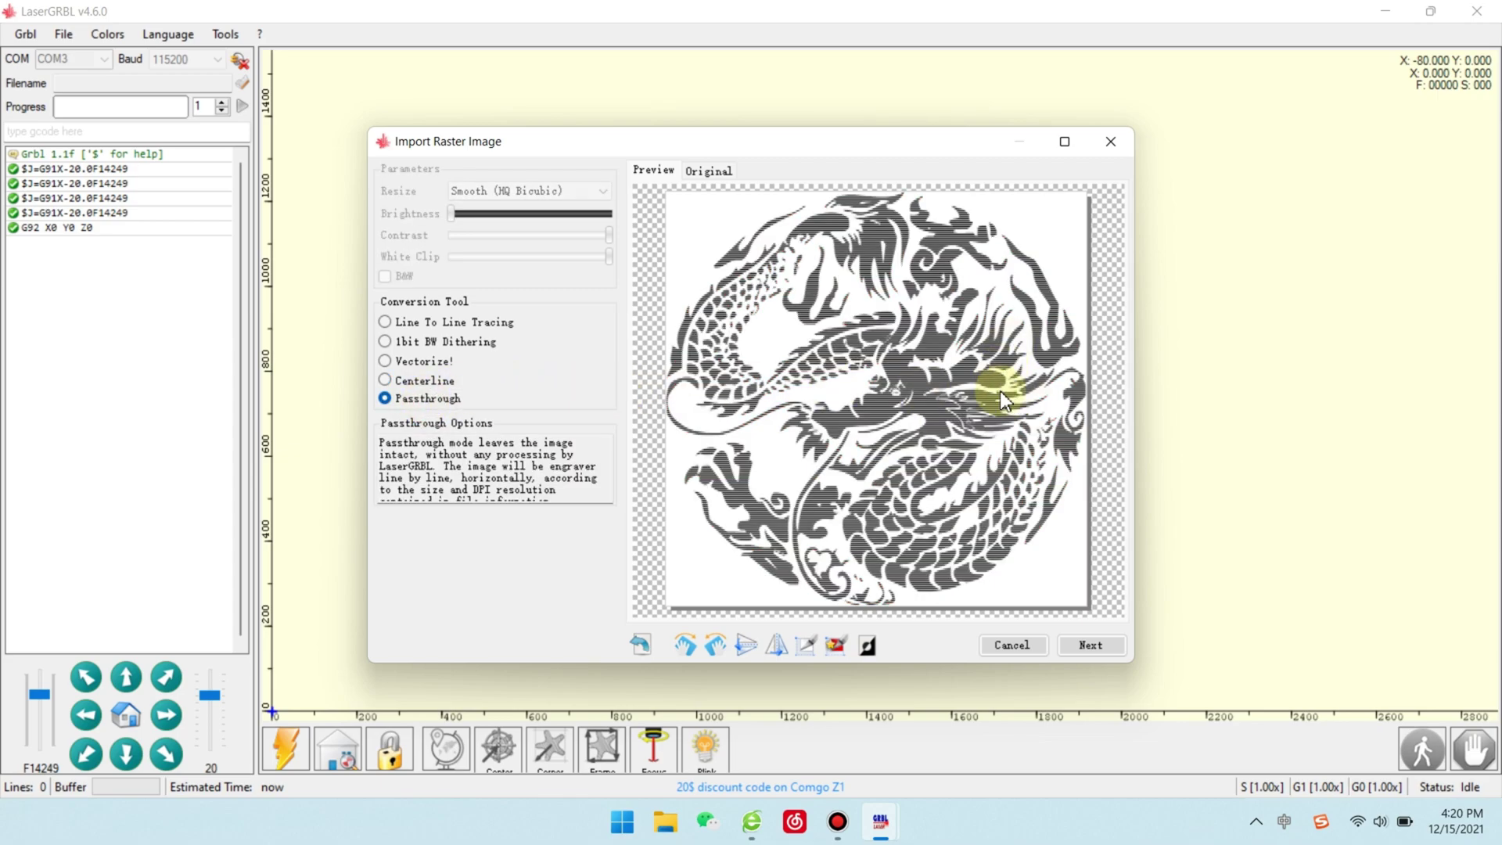
click(452, 340)
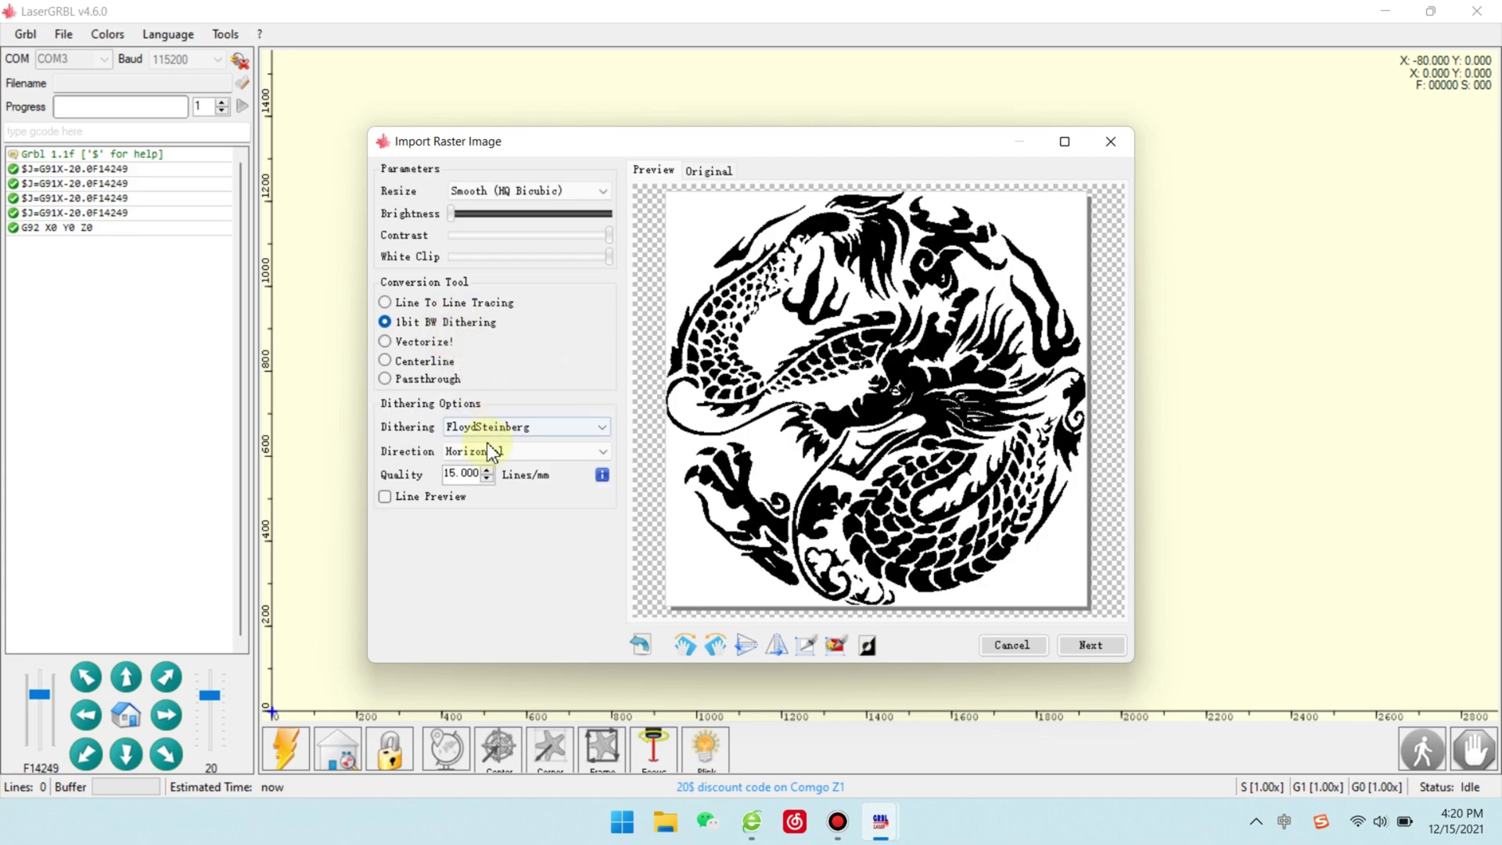
- Set the dithering quality to 12 lines/mm and proceed to the target image settings
click(486, 469)
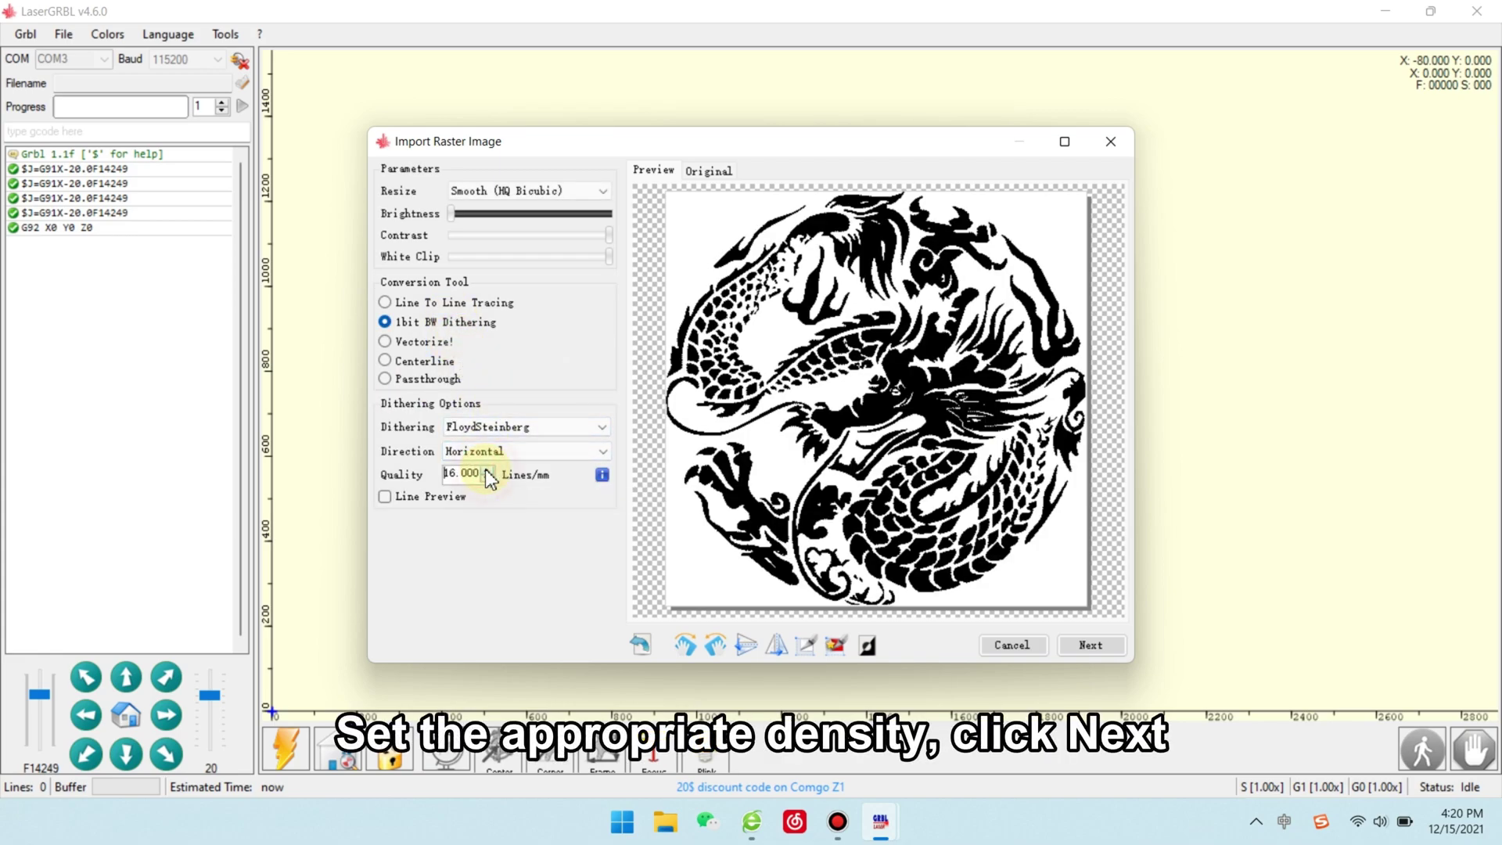
click(487, 479)
click(487, 478)
click(486, 478)
click(487, 478)
click(1064, 644)
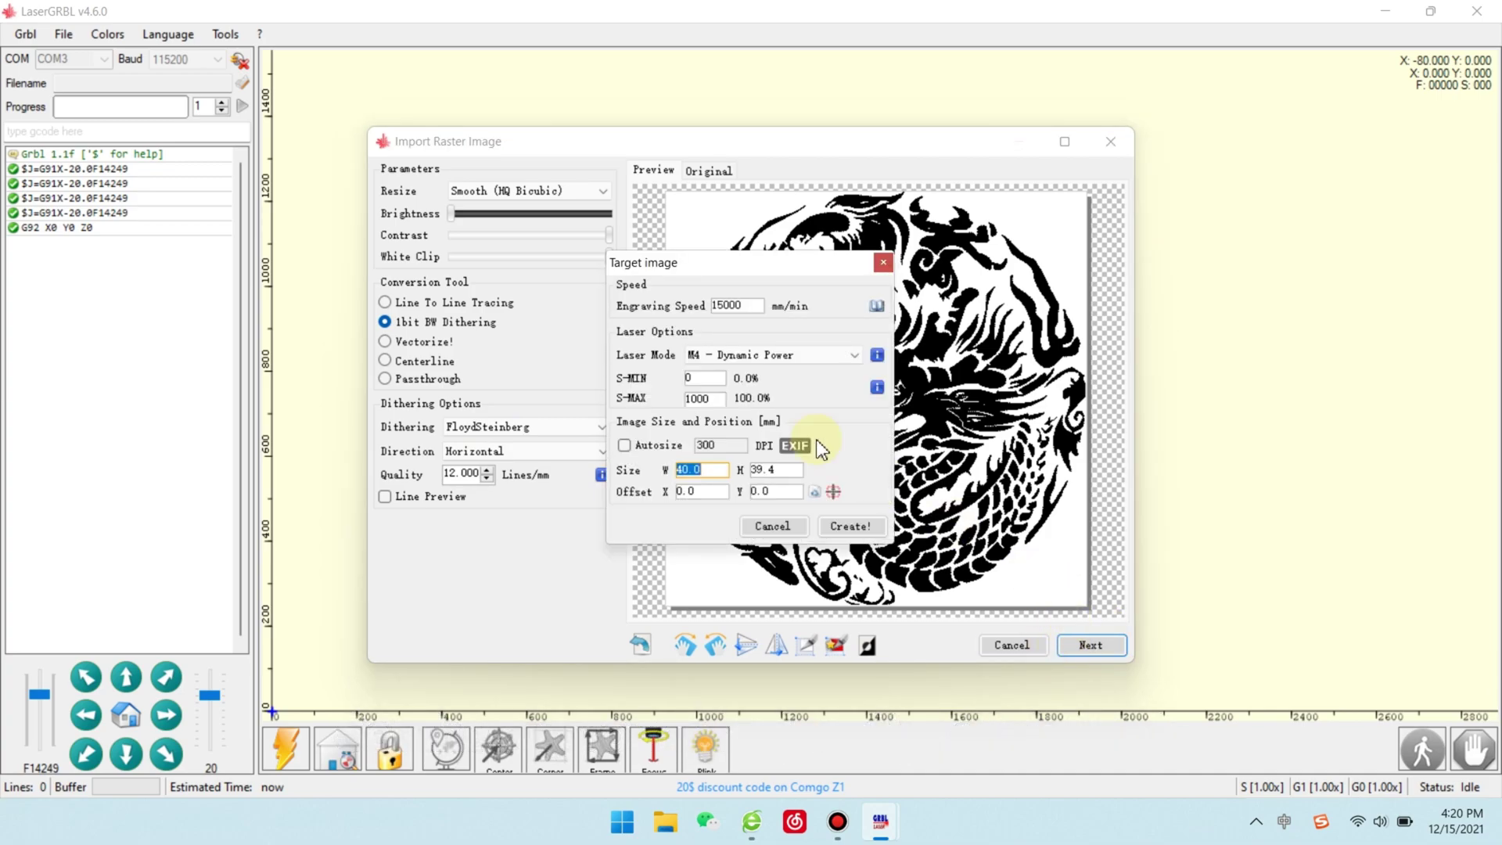
- Set the engraving speed to 14000 mm/min, choosing M4 - Dynamic Power as the laser mode and keeping S-MAX at 1000
double_click(740, 305)
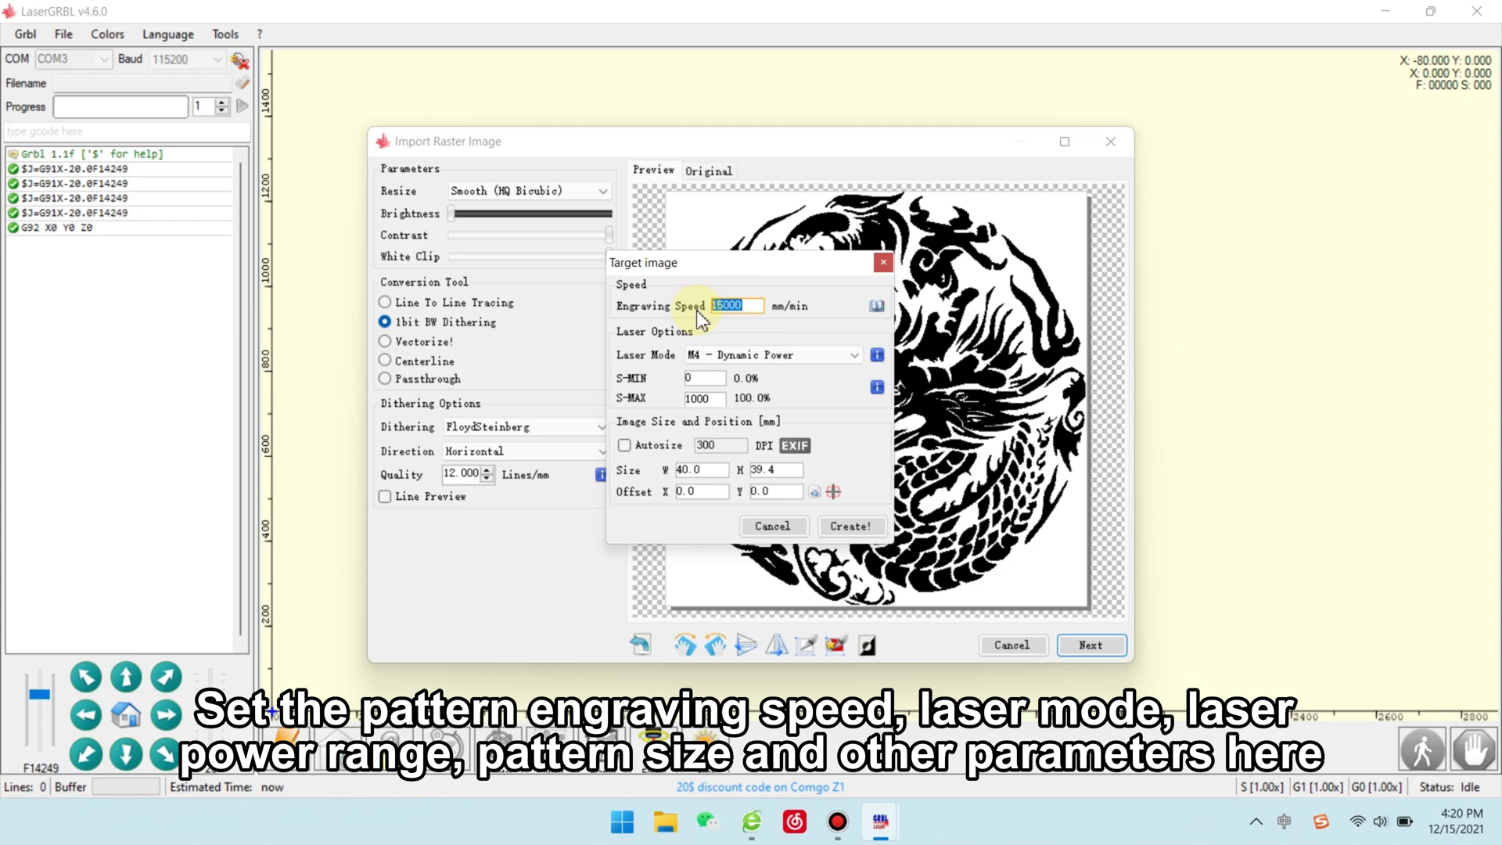
text(14000)
click(778, 353)
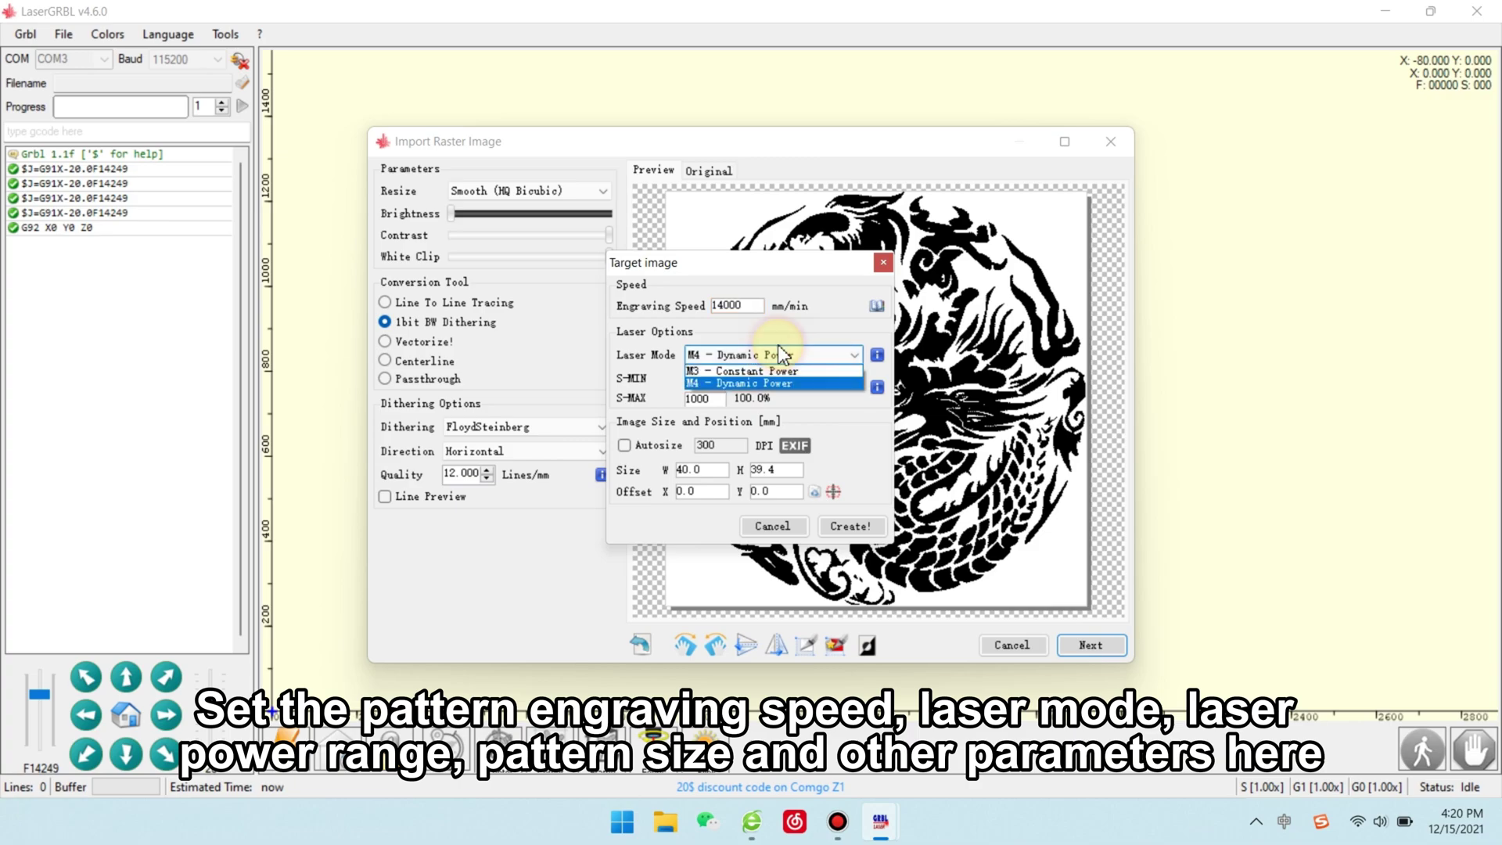
click(755, 383)
click(707, 400)
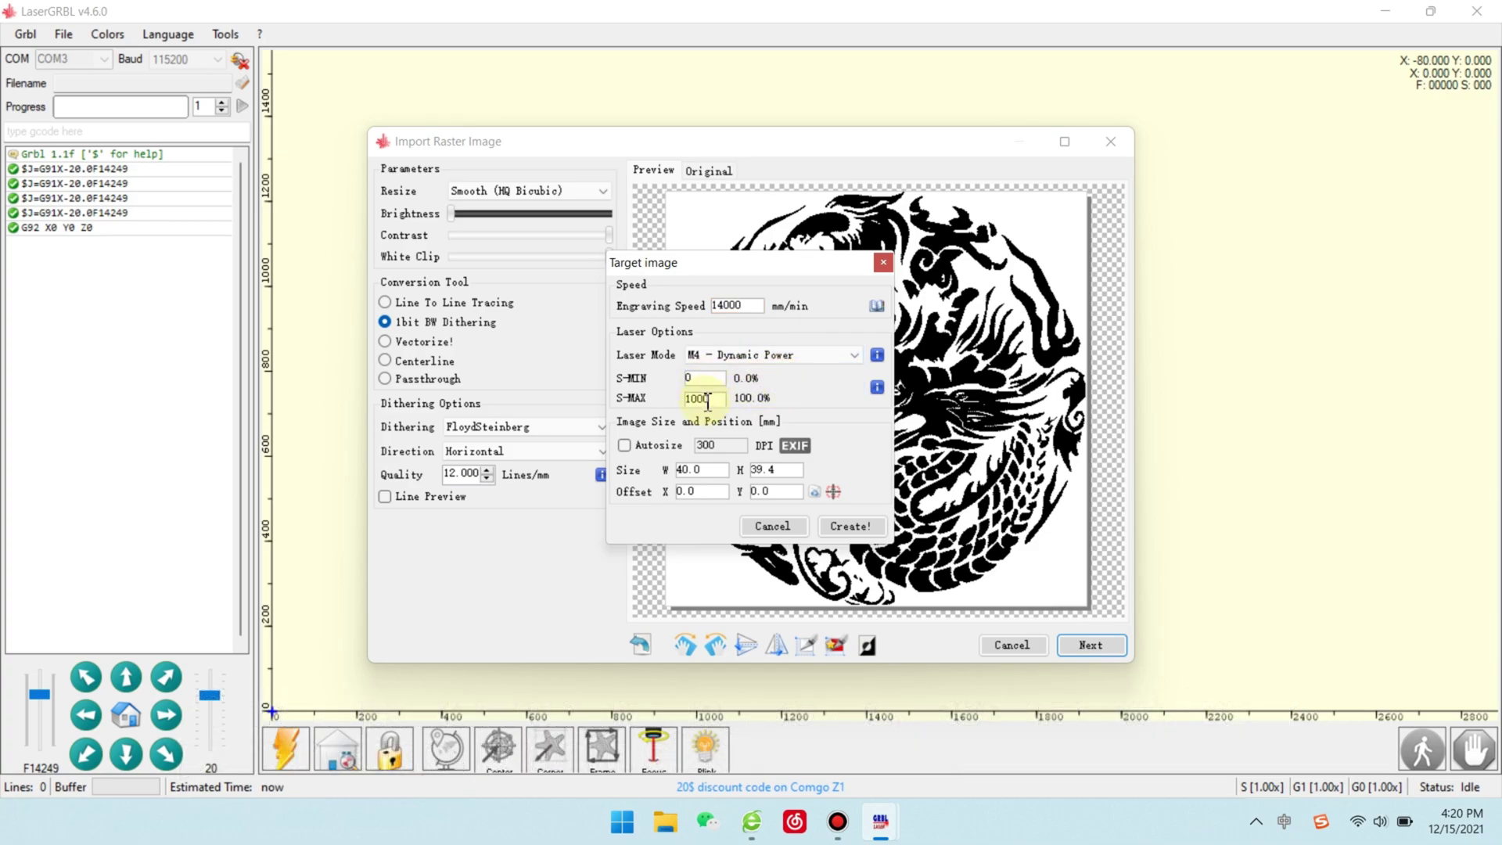
- Set the target image width to 100 mm and create the dragon engraving job
drag(713, 470, 670, 474)
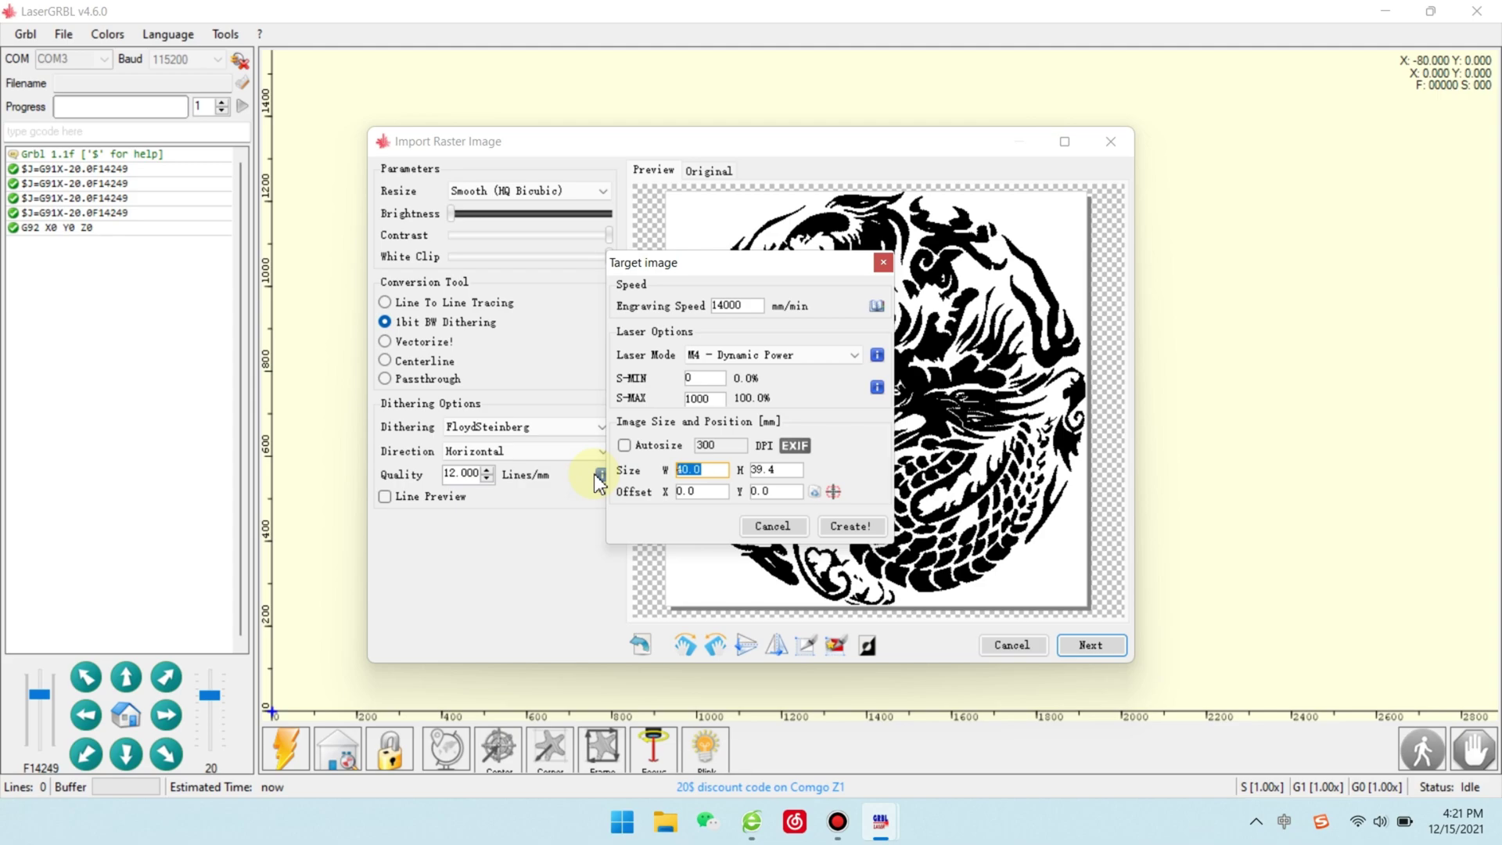
text(100)
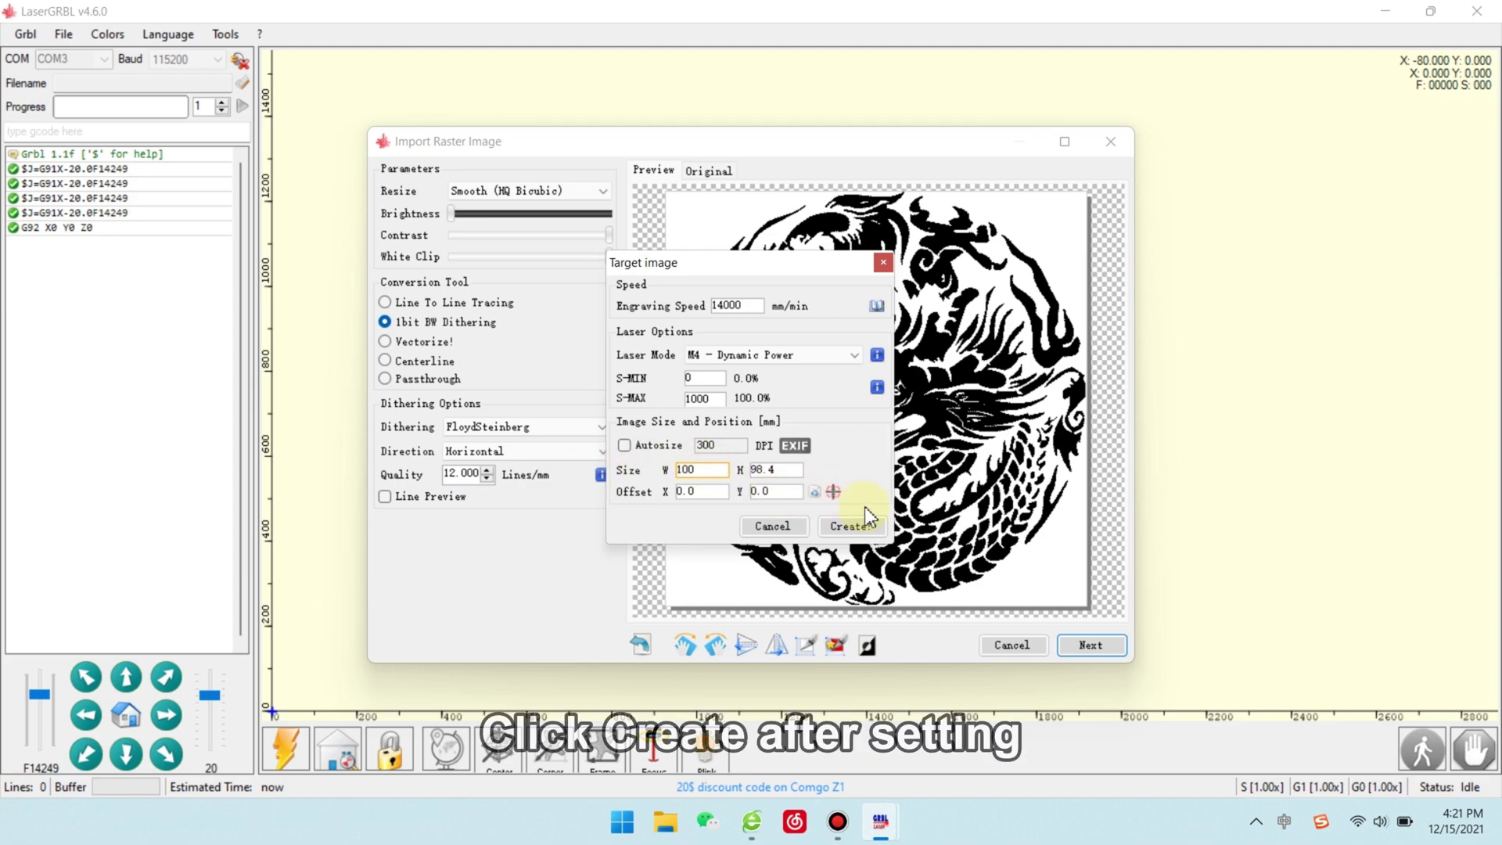
click(860, 526)
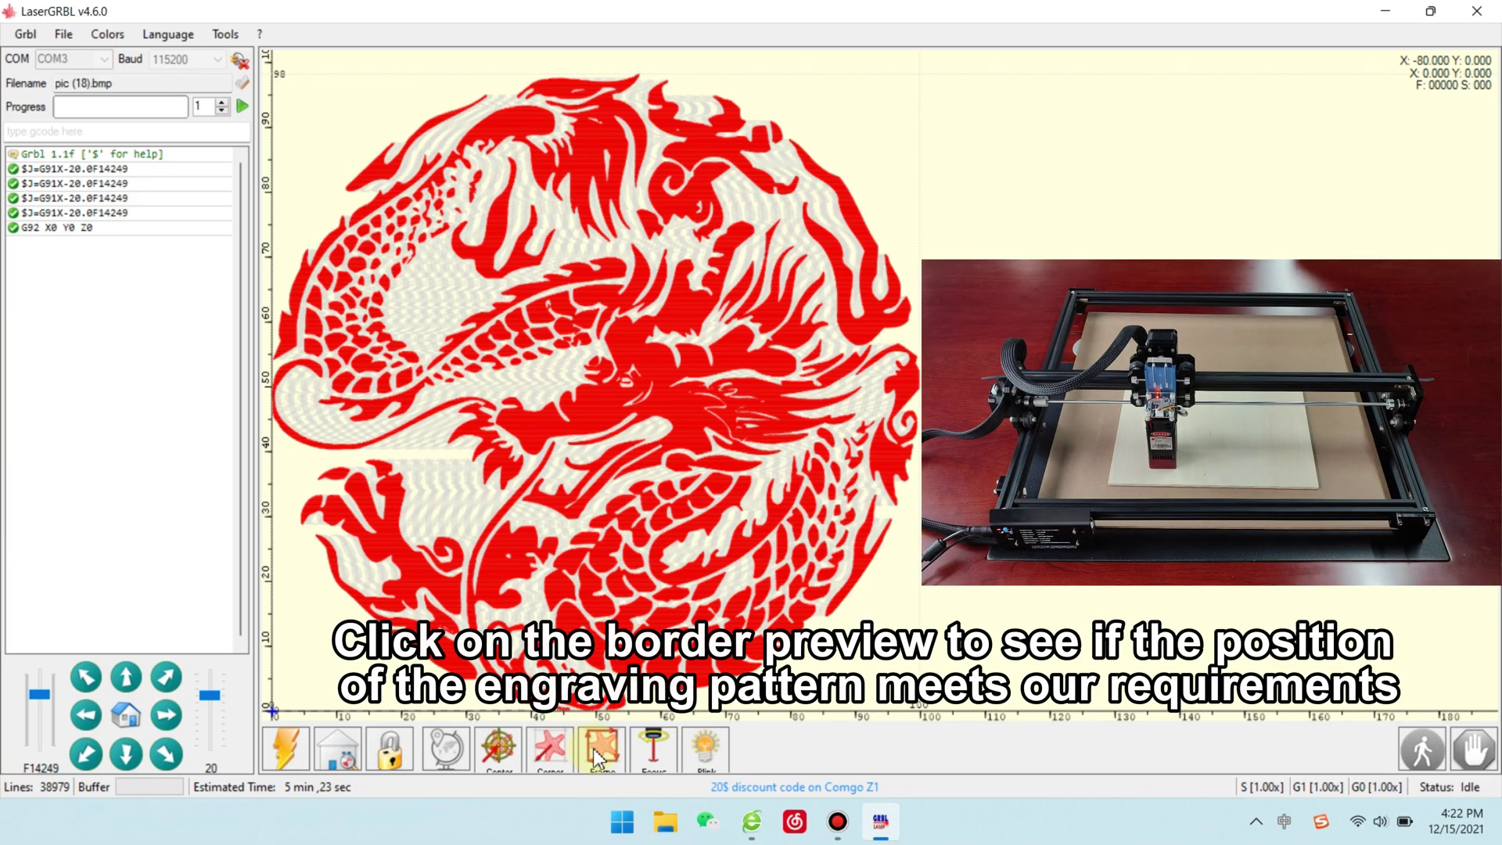
- Trace the frame of the dragon pattern with the laser head to check its position, and start the engraving
click(593, 748)
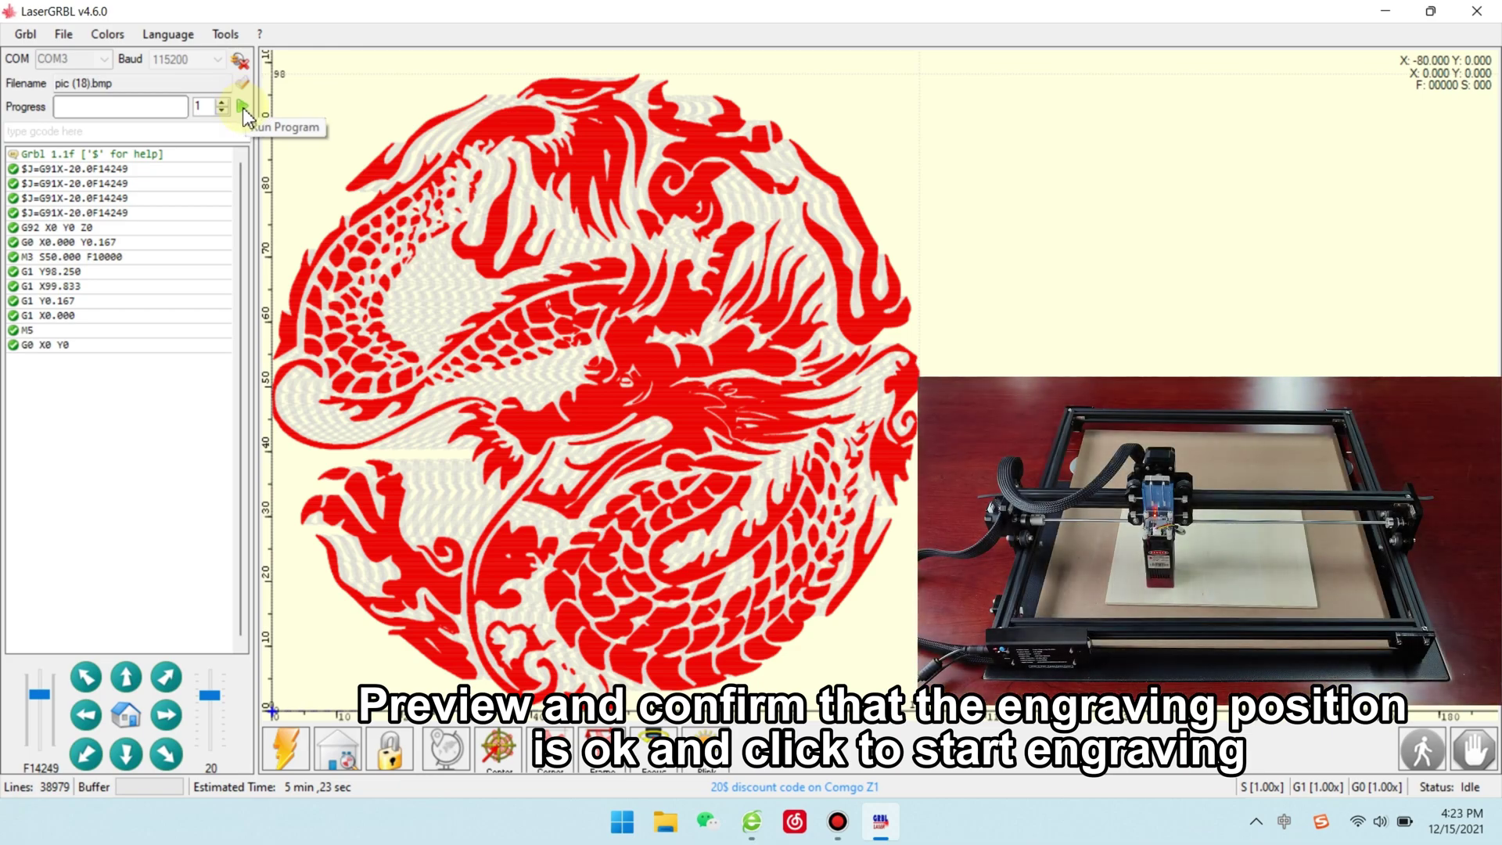
click(243, 107)
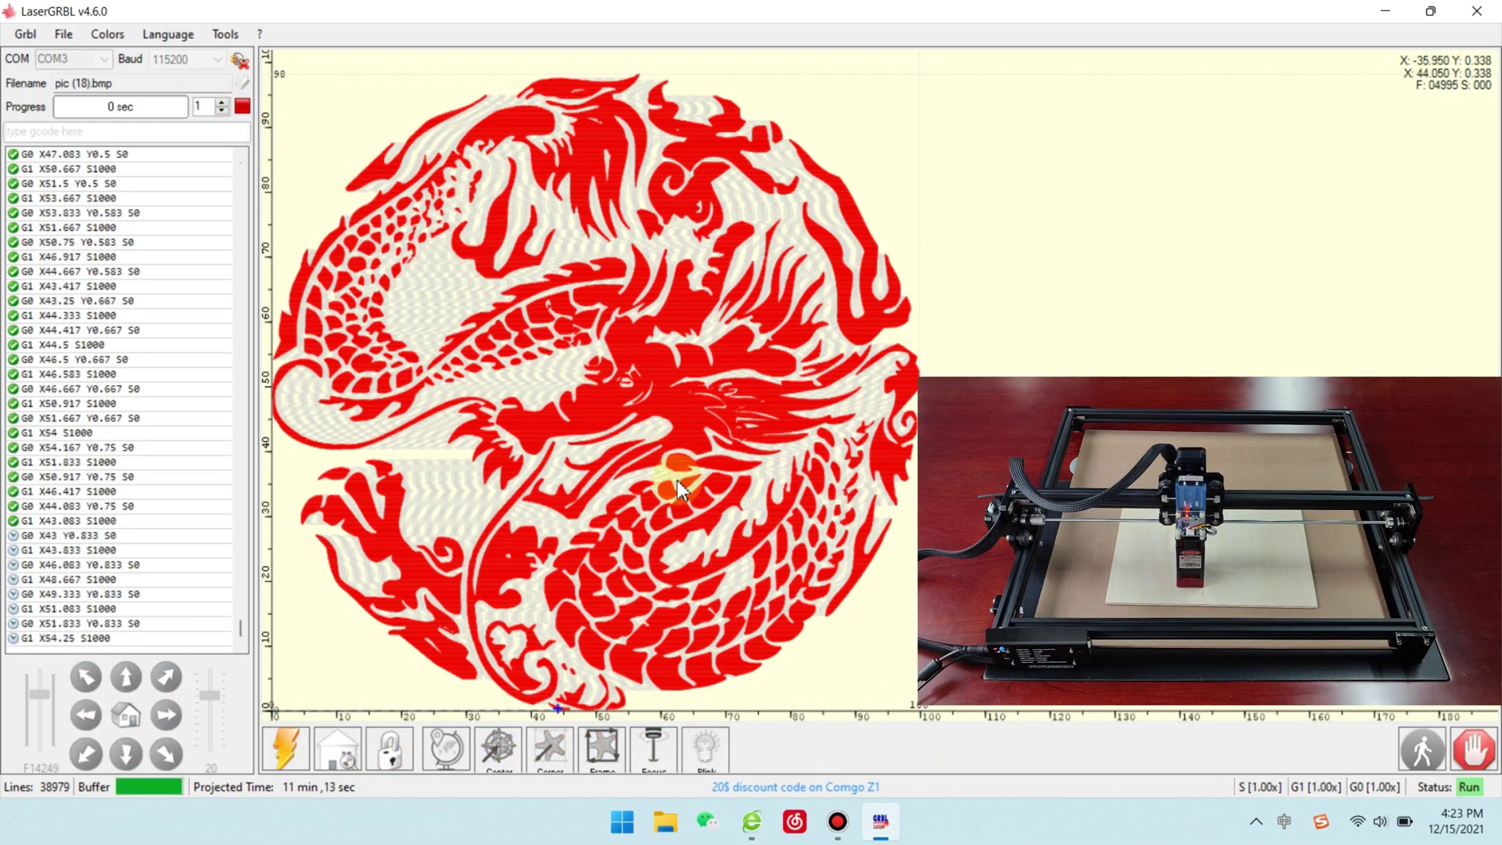